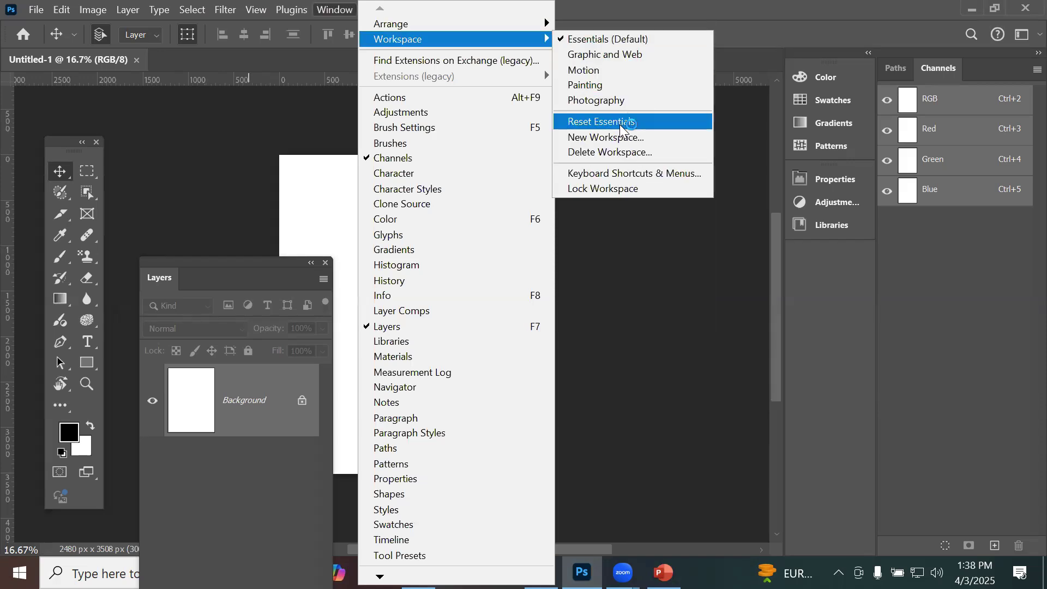
- Reset the Essentials workspace and narrow the placed model photo to the canvas width
left_click(621, 122)
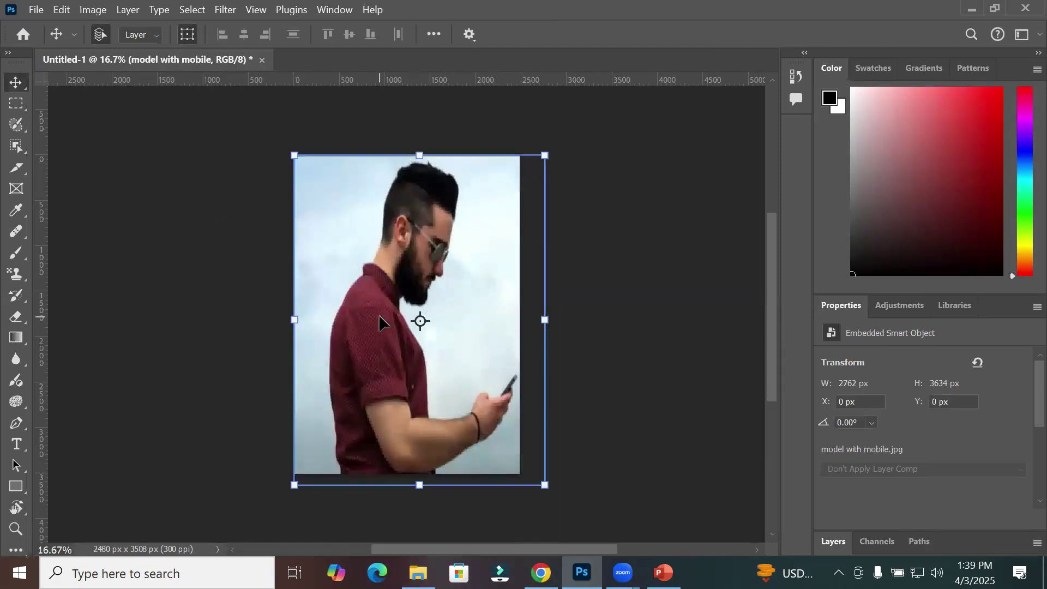
left_click_drag(544, 319, 519, 320)
key("Return")
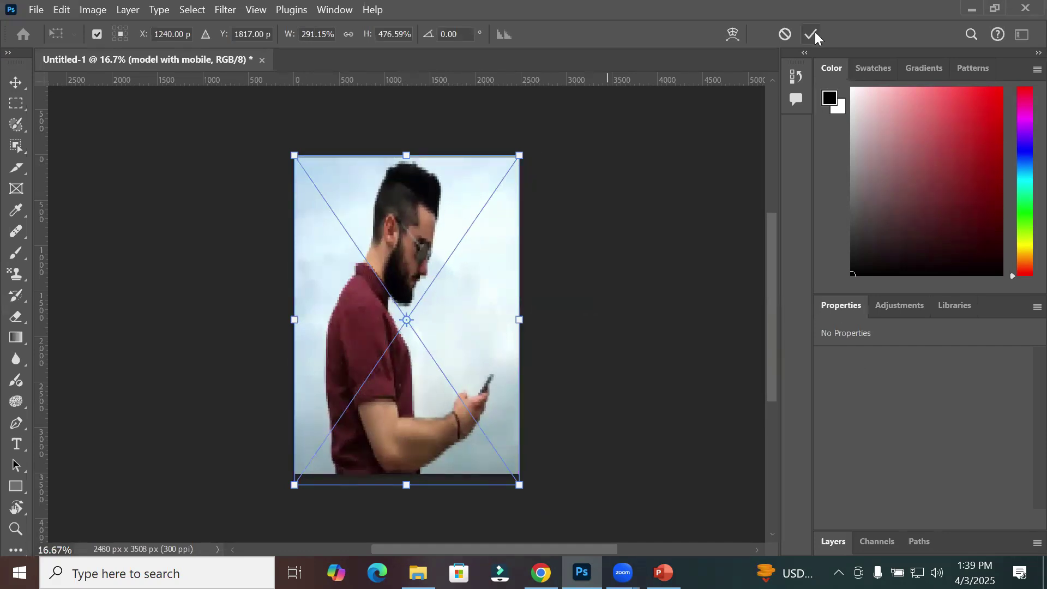
- Float the Layers panel beside the photo and lengthen it to show all layers
left_click(829, 542)
left_click_drag(844, 384, 601, 143)
left_click_drag(635, 325, 627, 469)
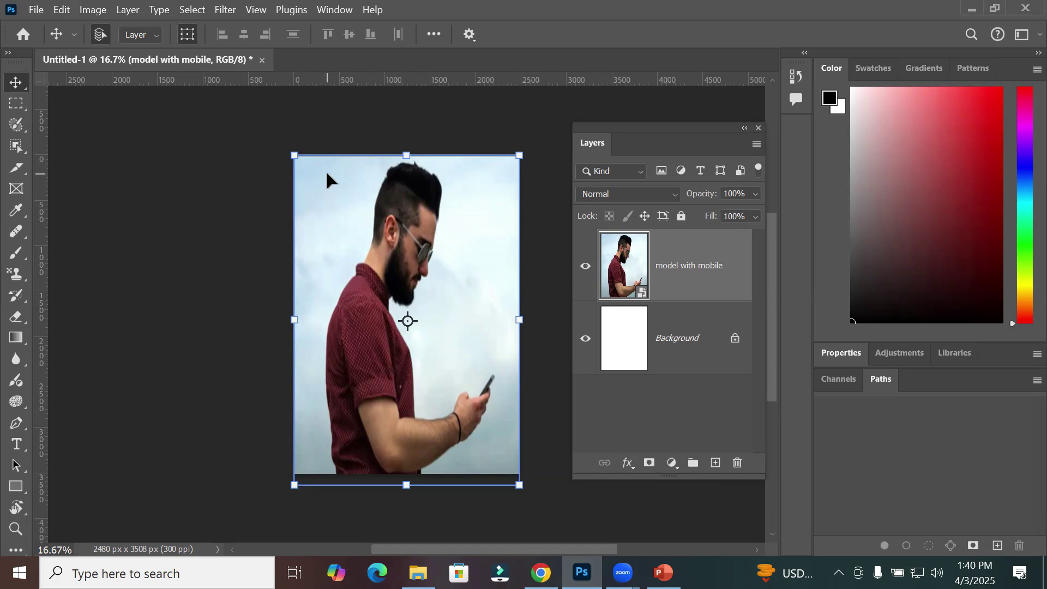
- Rasterize the "model with mobile" smart object layer
left_click(60, 10)
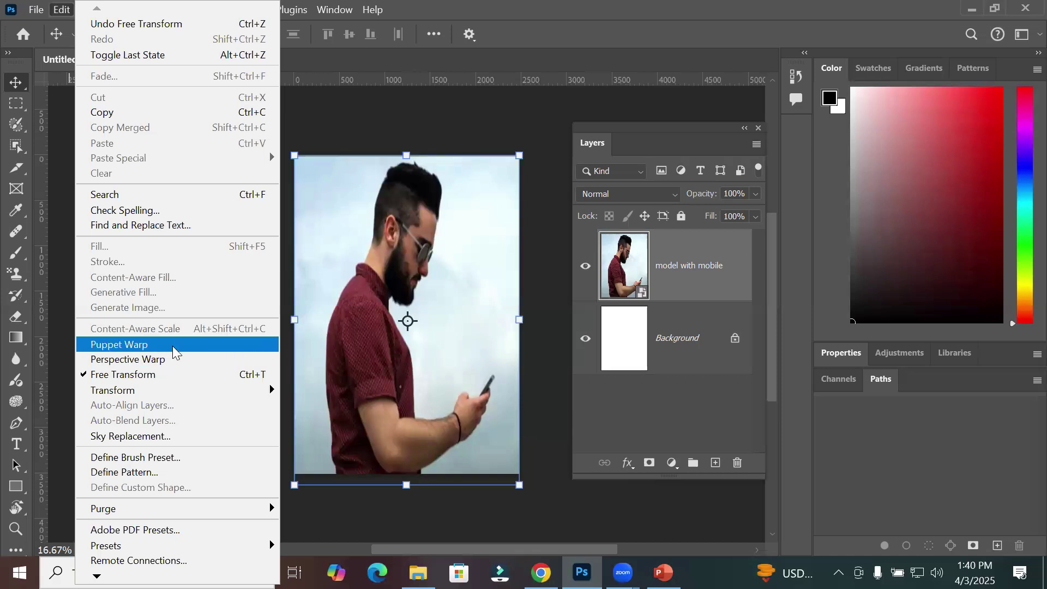
left_click(623, 266)
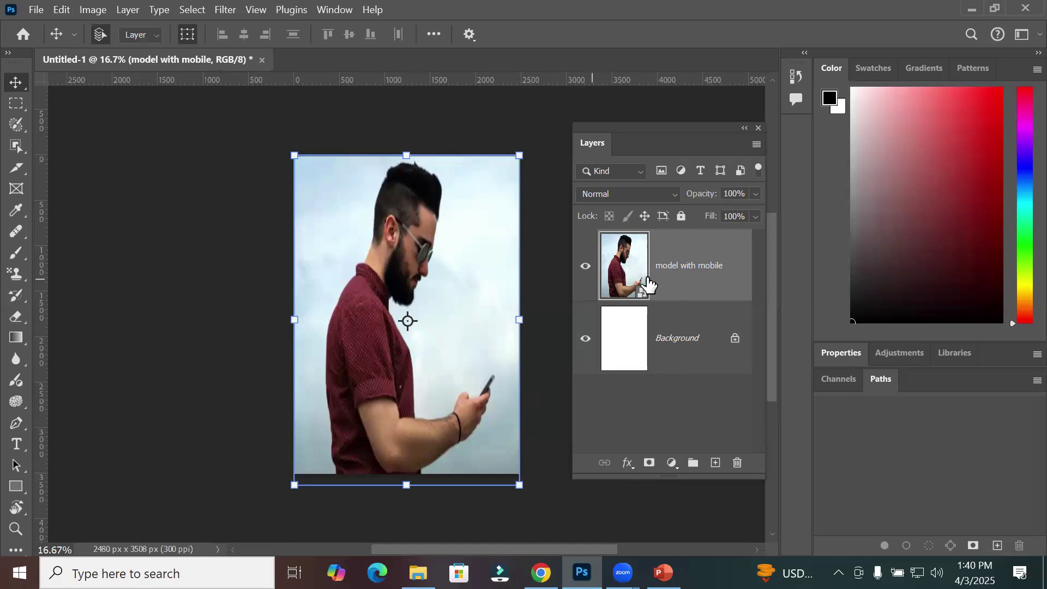
right_click(666, 266)
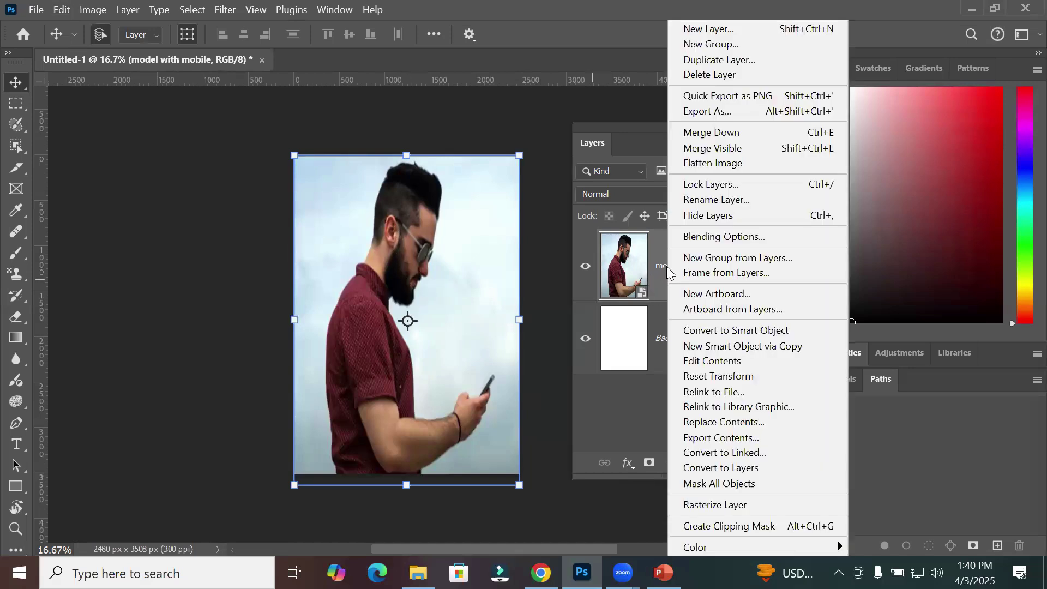
left_click(721, 505)
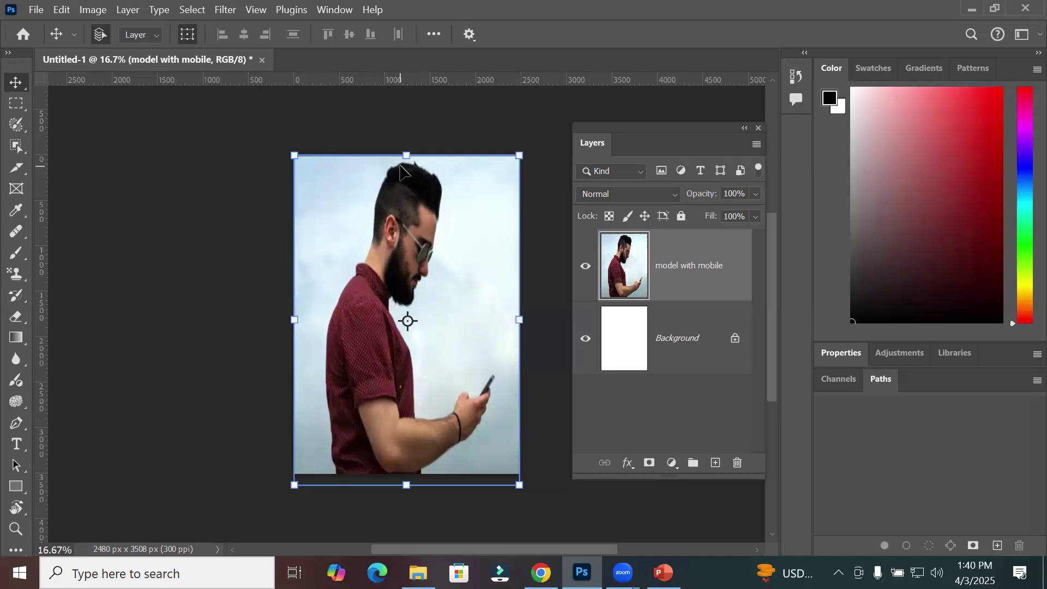
- Select the man with the Object Selection tool and copy him onto a new layer
left_click(7, 53)
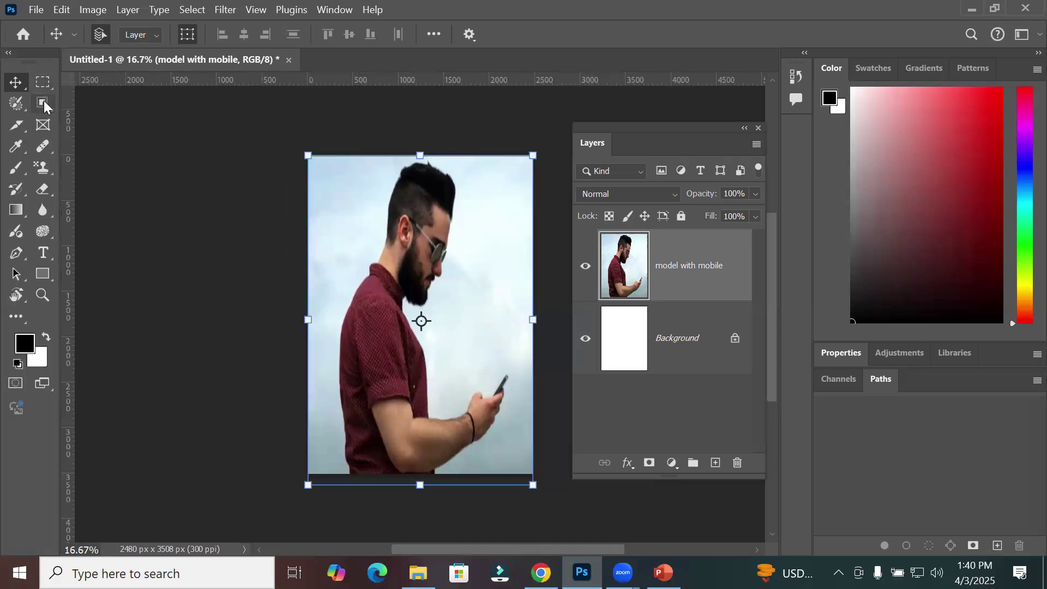
key("w")
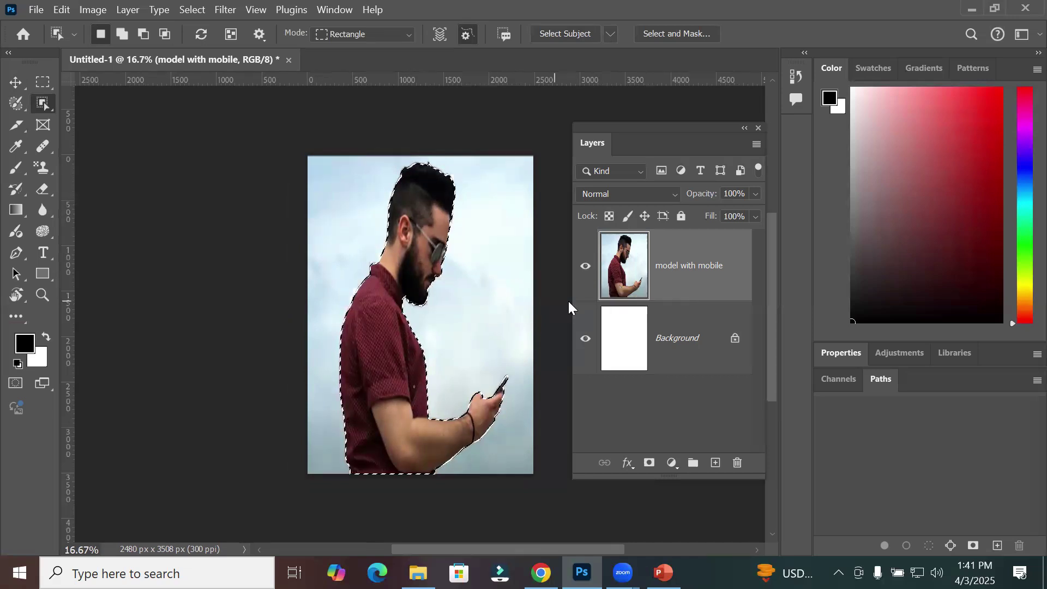
key("ctrl+j")
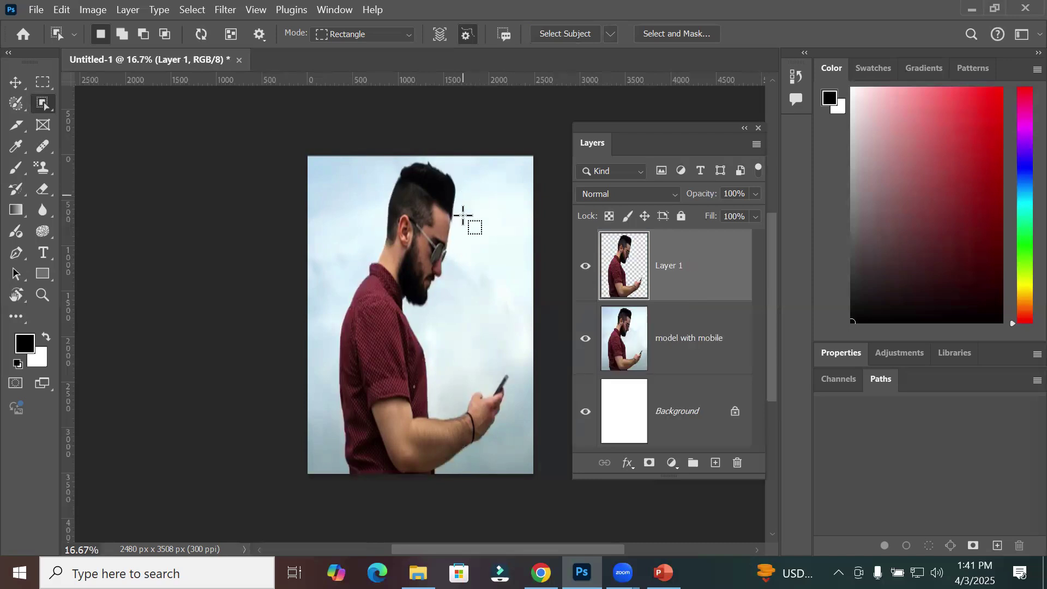
- Toggle the visibility of the "model with mobile" layer to check the cut-out above it
left_click(637, 353)
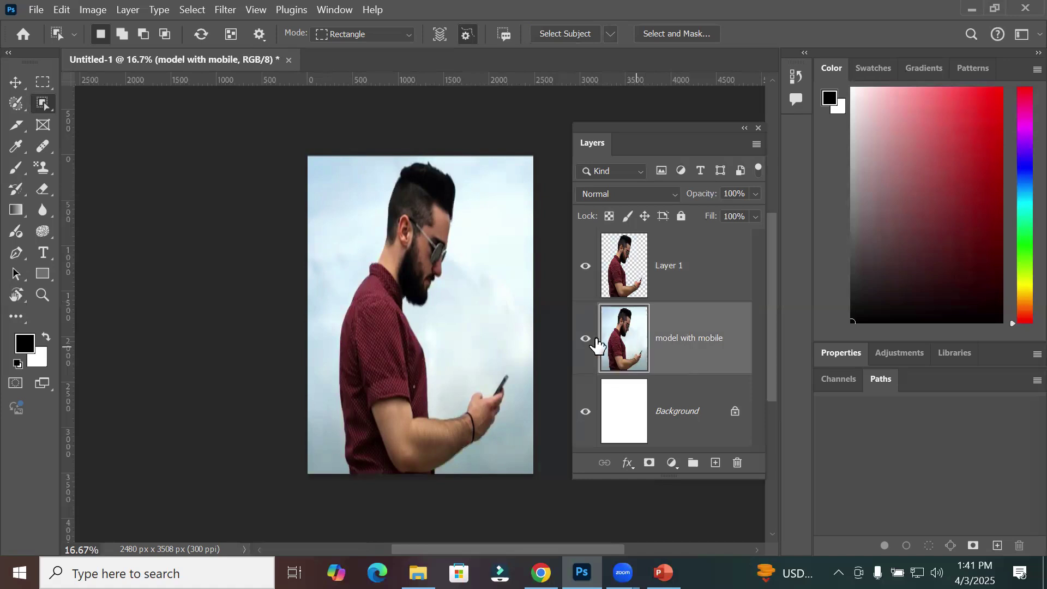
left_click(584, 341)
left_click(584, 342)
left_click(584, 341)
left_click(584, 341)
left_click(584, 342)
left_click(584, 342)
left_click(585, 342)
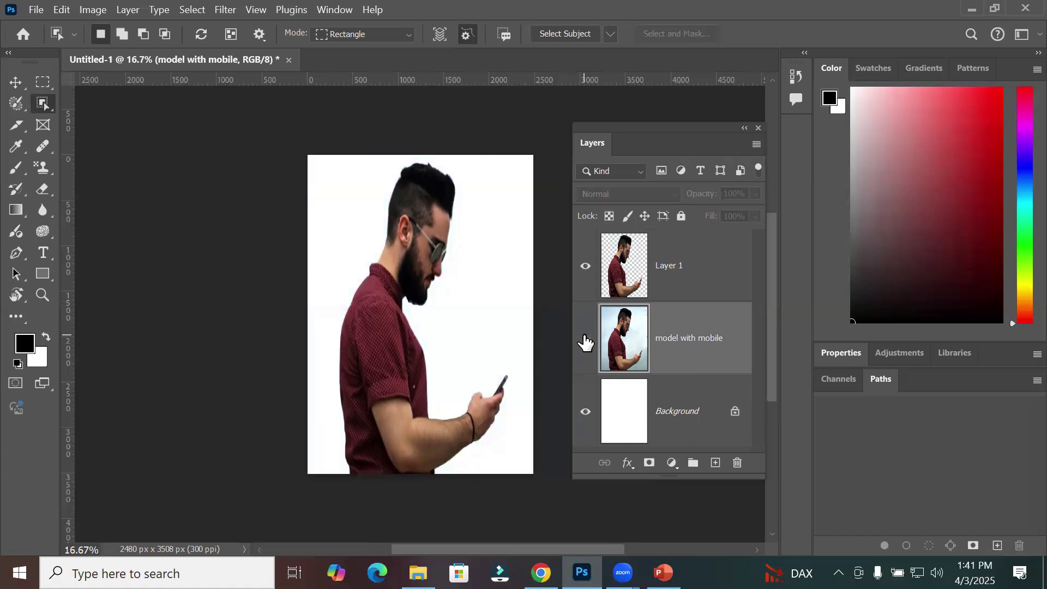
left_click(585, 342)
left_click(585, 342)
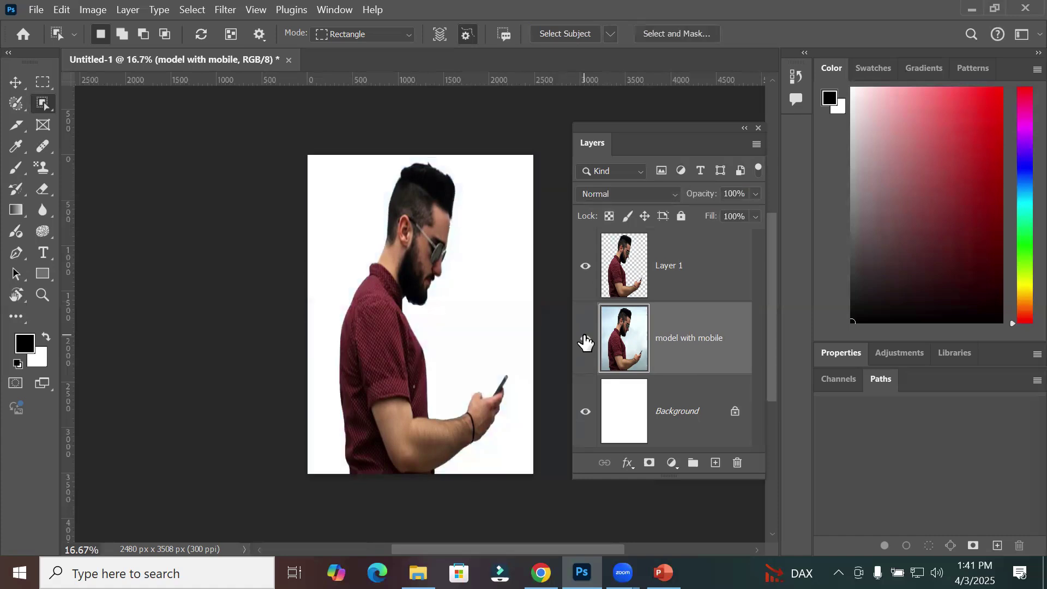
left_click(585, 342)
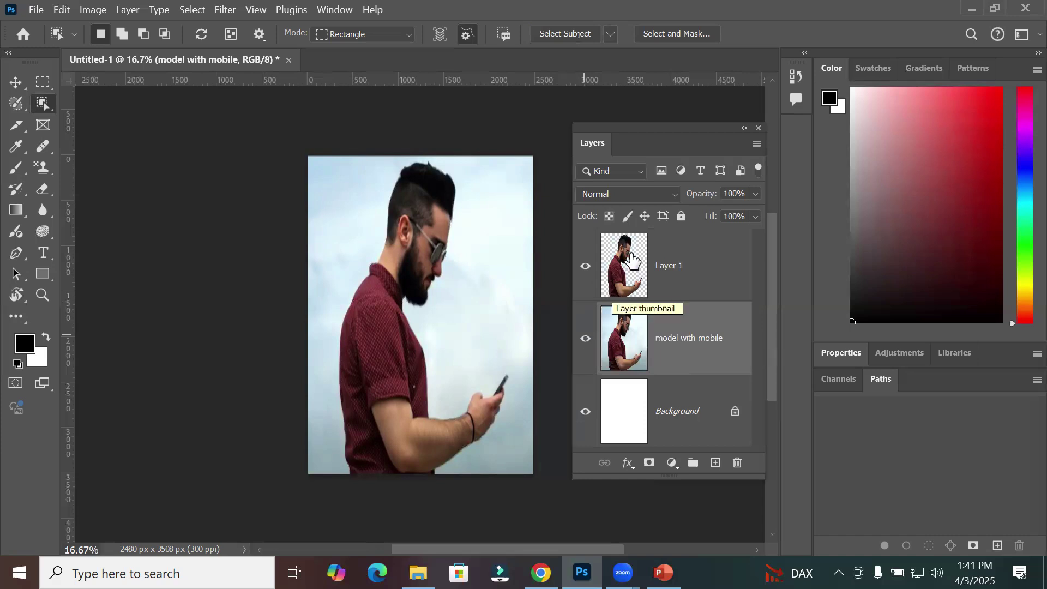
- Hide the cut-out layer and select the man on the "model with mobile" layer with Select Subject
left_click(584, 270)
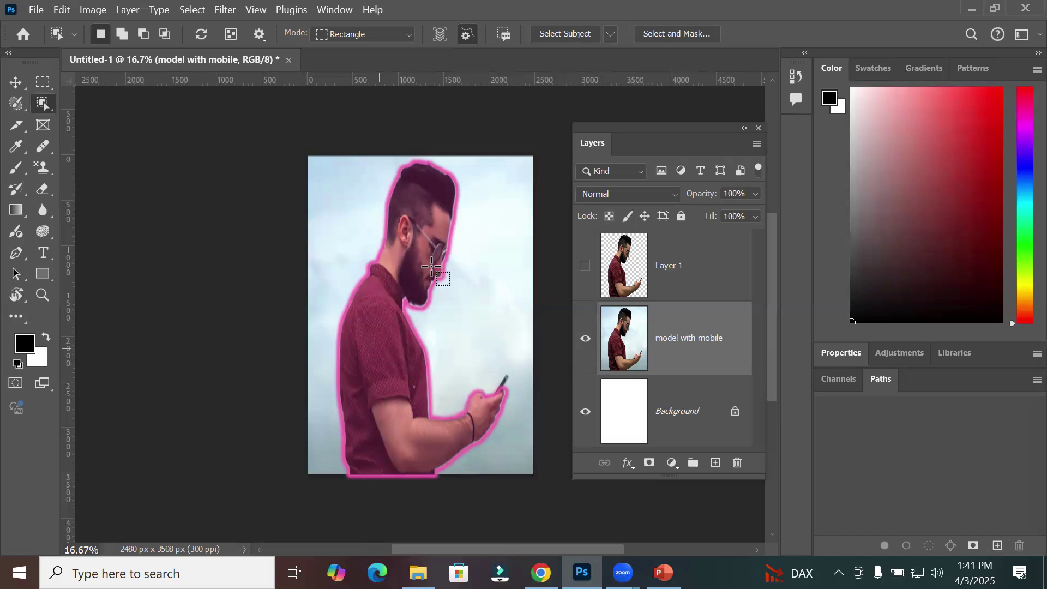
left_click(563, 33)
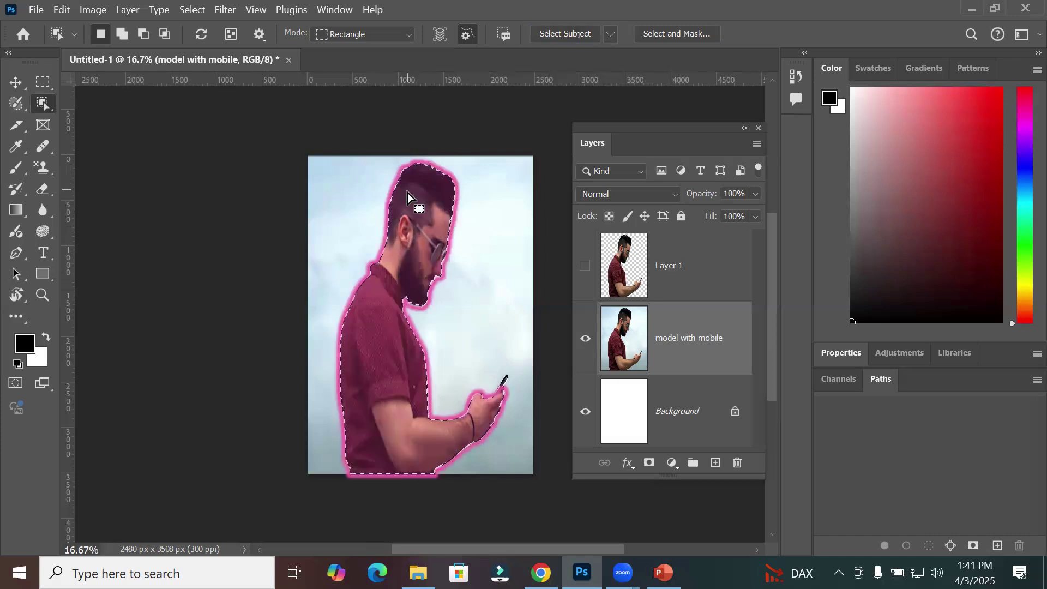
- Inspect the selection edge around the man's neck and hair, and expand the selection by 20 pixels
scroll(407, 192, "up", 6)
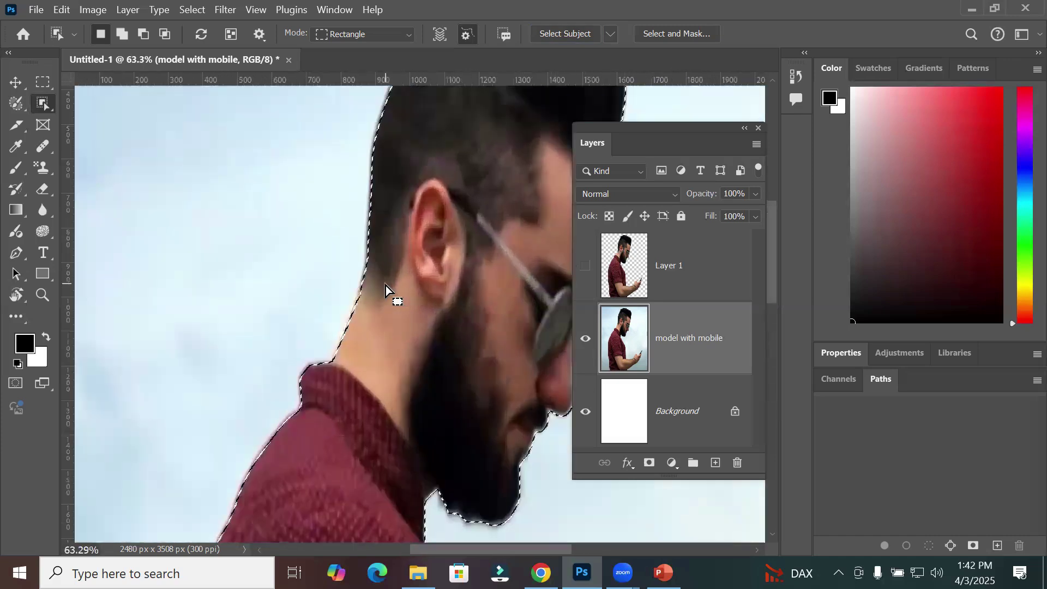
scroll(384, 286, "up", 4)
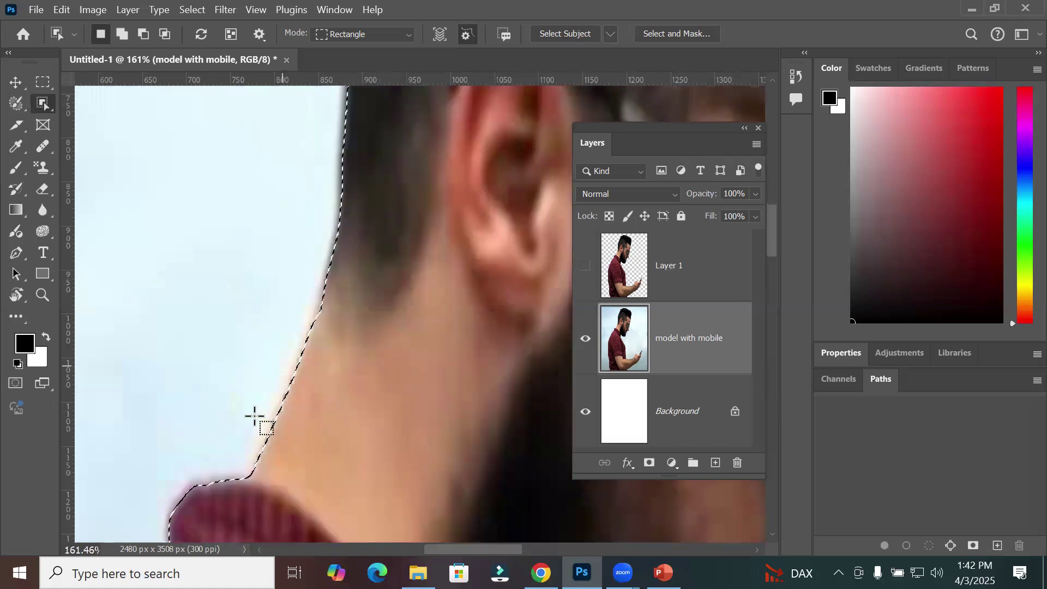
scroll(207, 479, "down", 2)
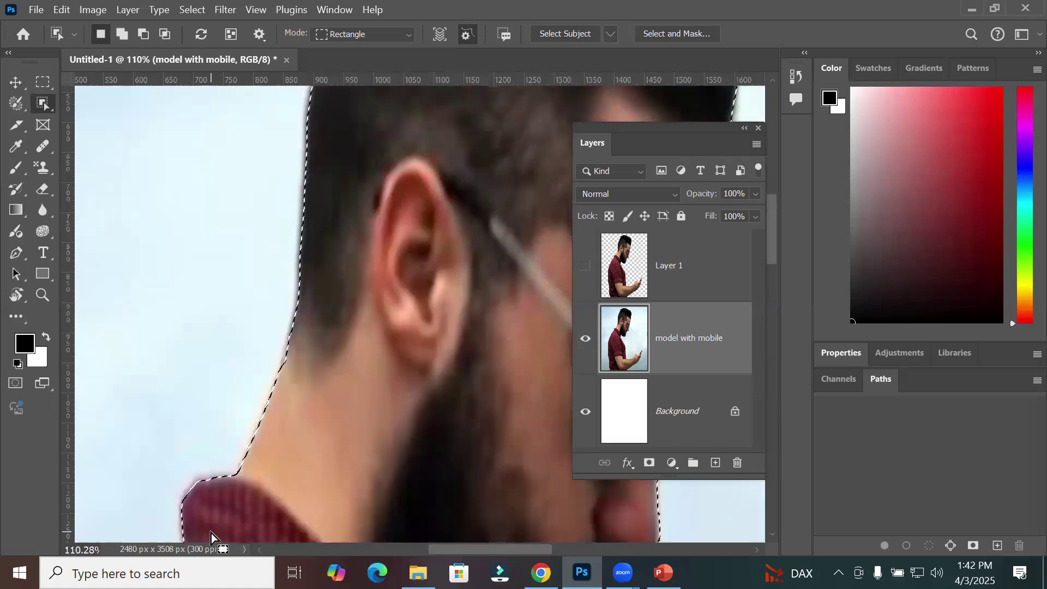
scroll(215, 526, "down", 3)
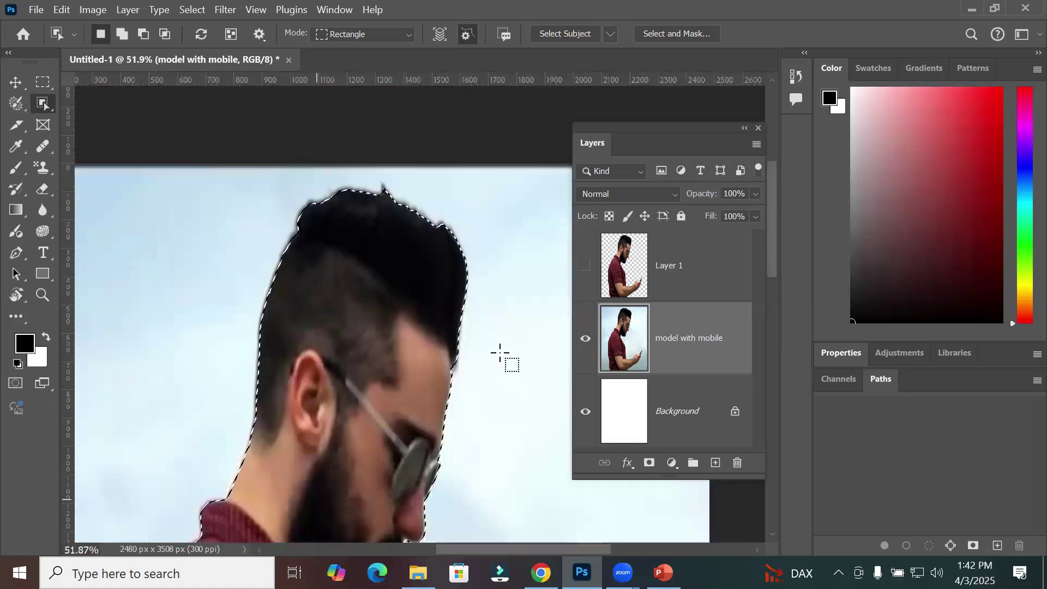
scroll(500, 353, "up", 3)
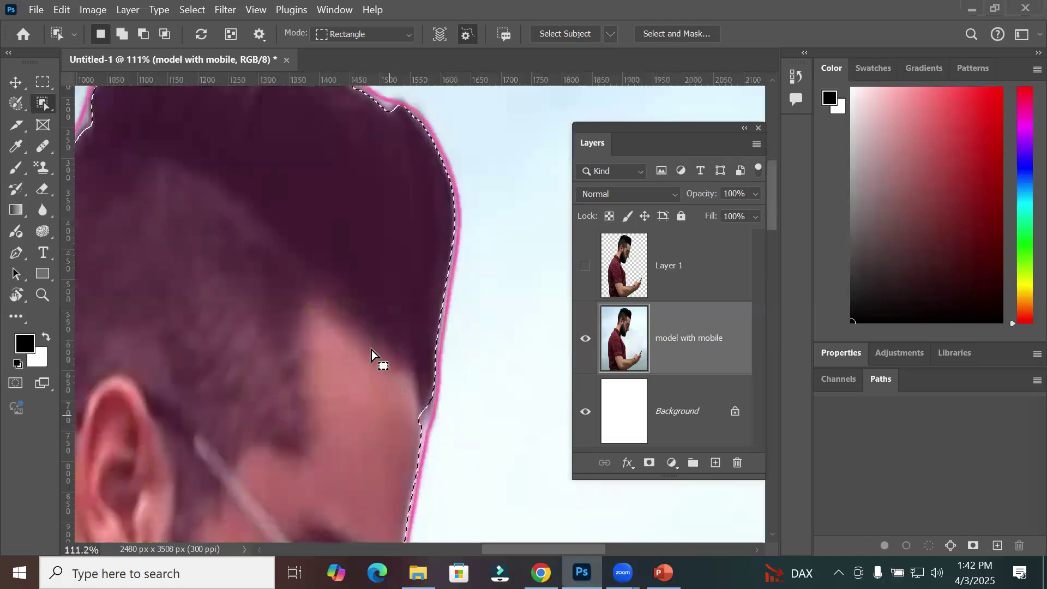
scroll(361, 326, "down", 3)
scroll(361, 326, "down", 1)
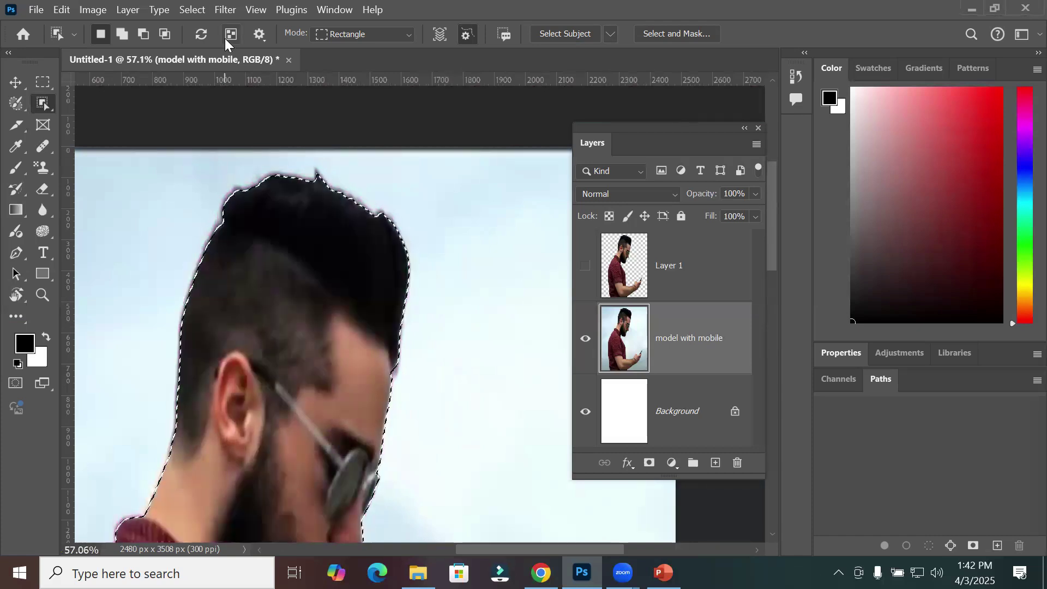
key("alt+s")
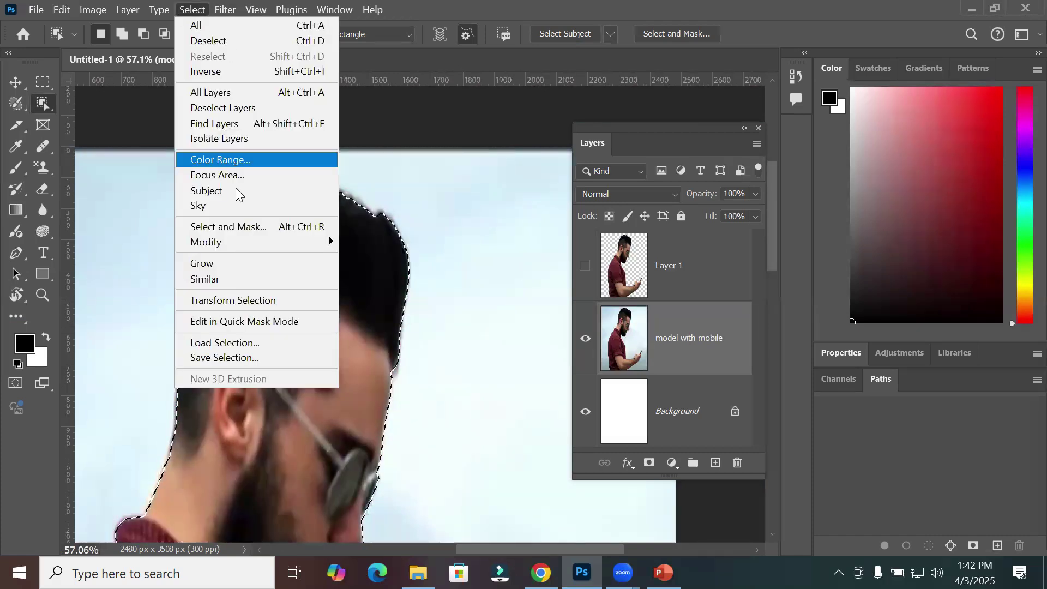
mouse_move(264, 244)
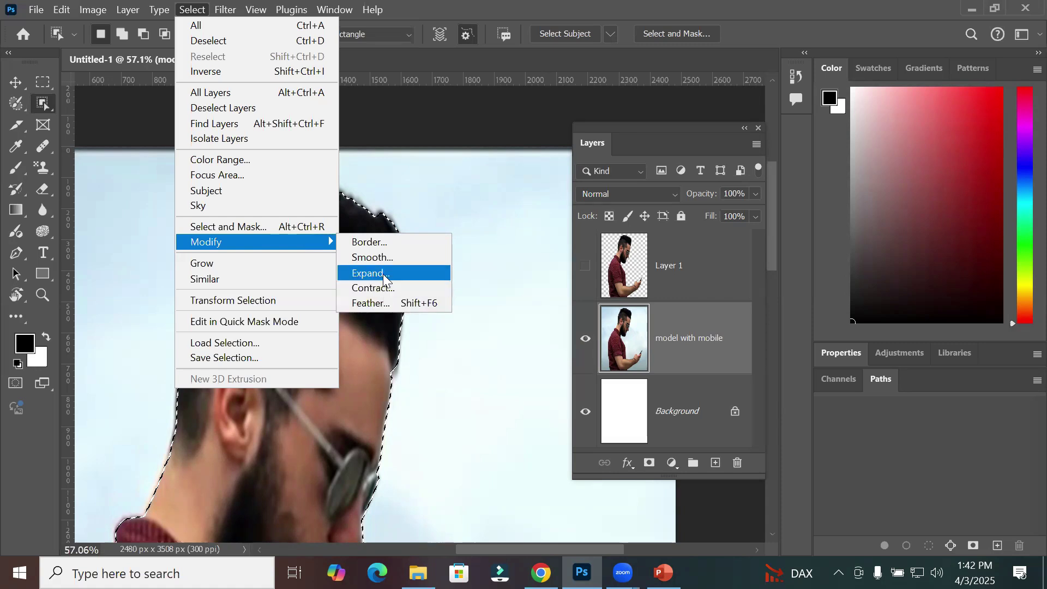
left_click(383, 278)
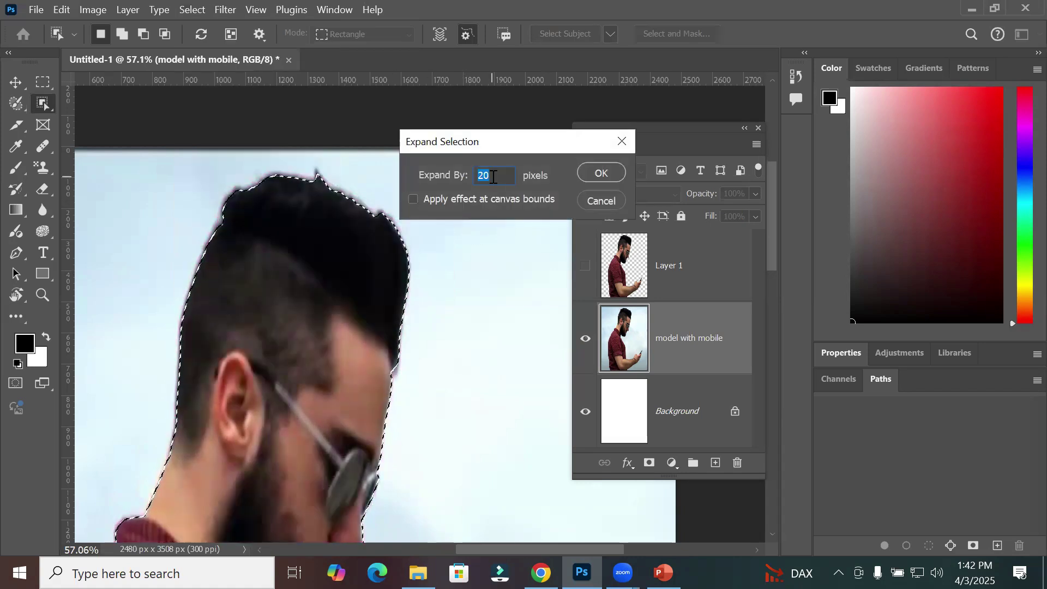
left_click(594, 175)
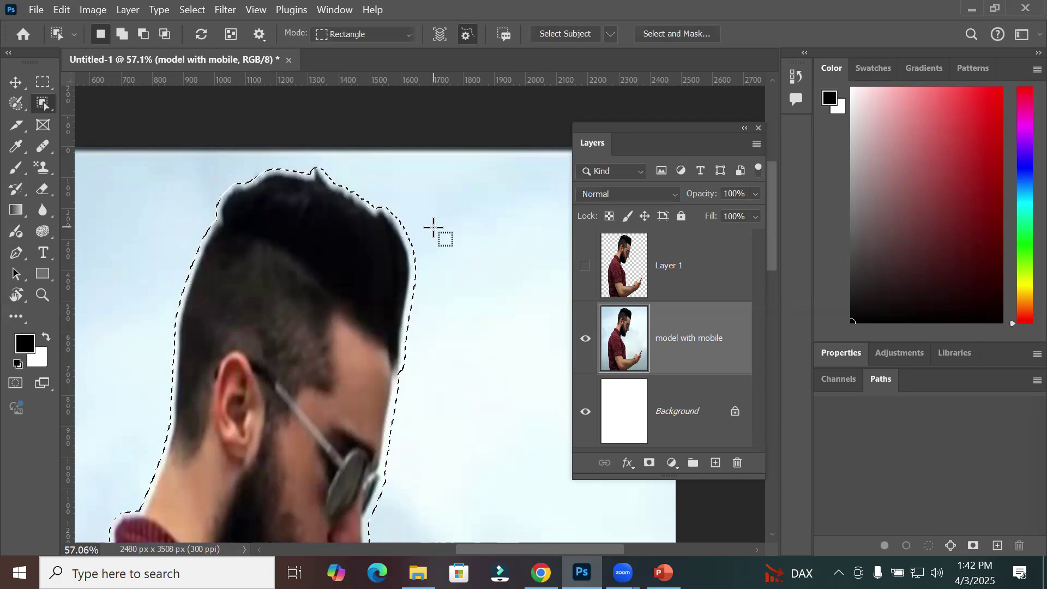
- Fill the expanded selection with Content-Aware contents, Color Adaptation on, Normal mode and 100% opacity
scroll(432, 228, "down", 1)
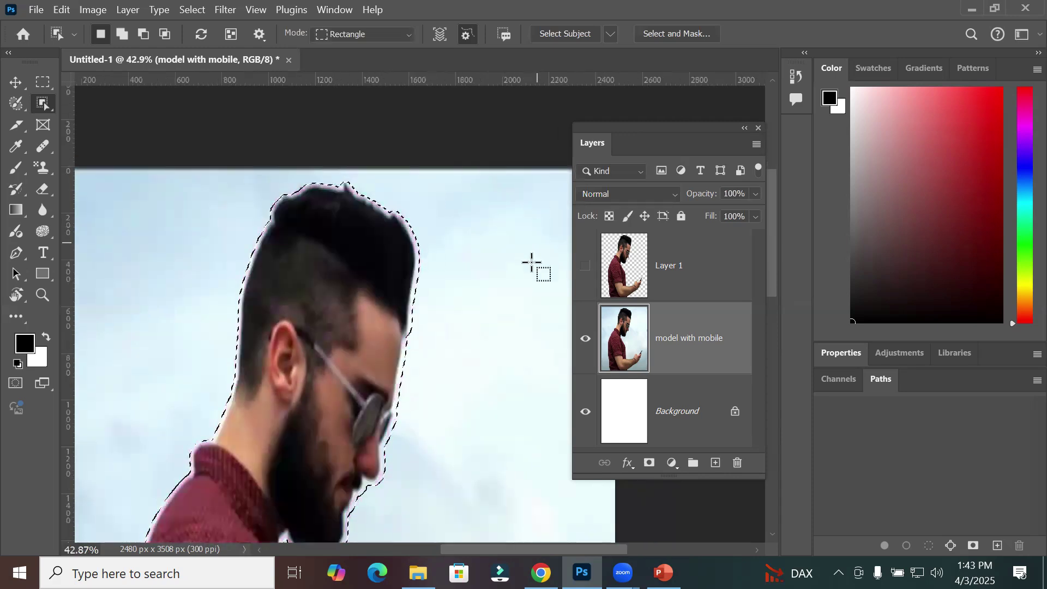
left_click(58, 14)
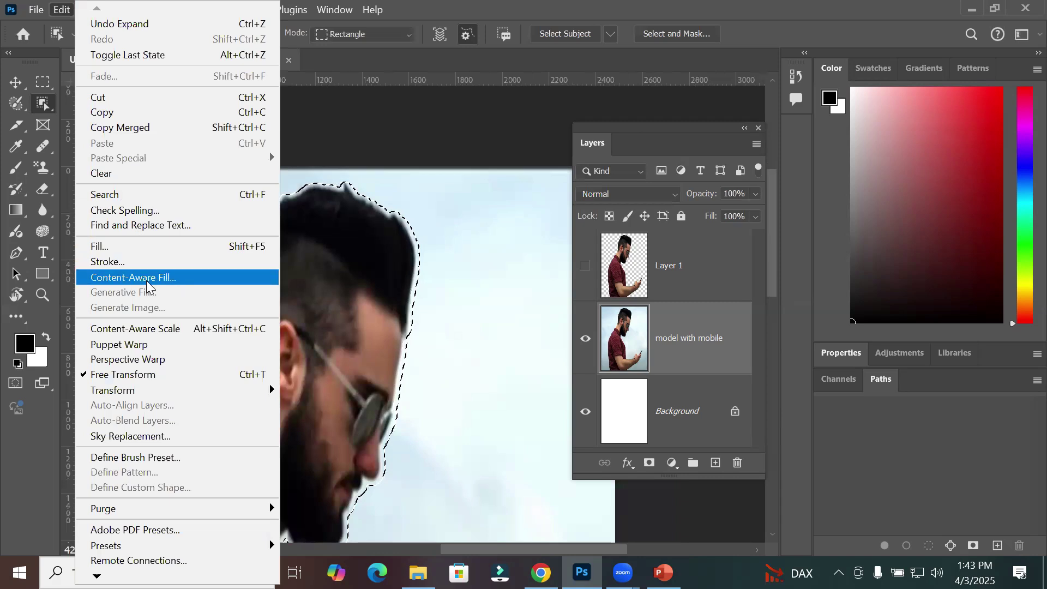
left_click(156, 246)
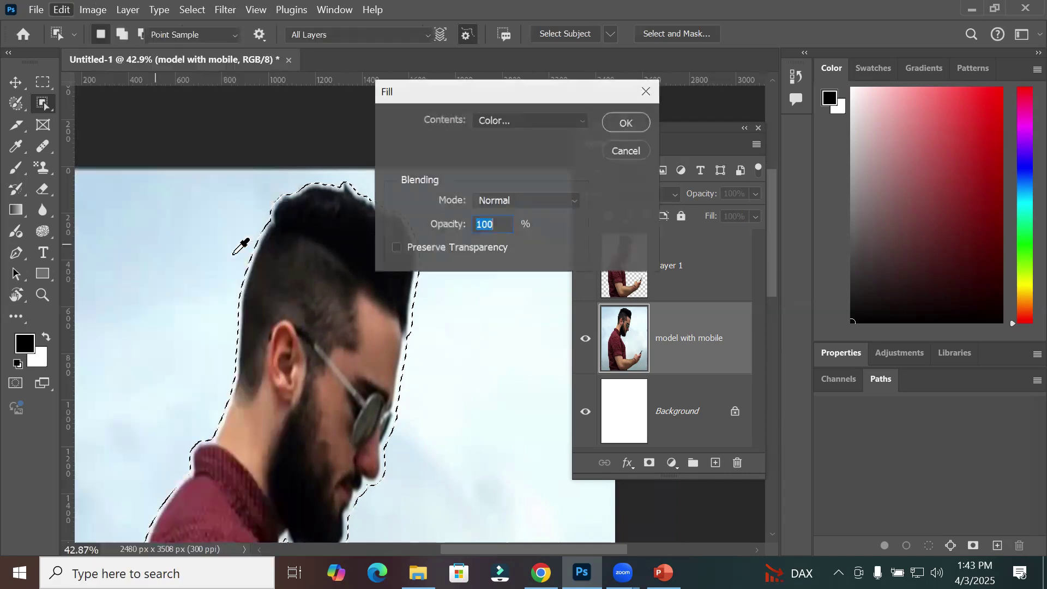
left_click(560, 118)
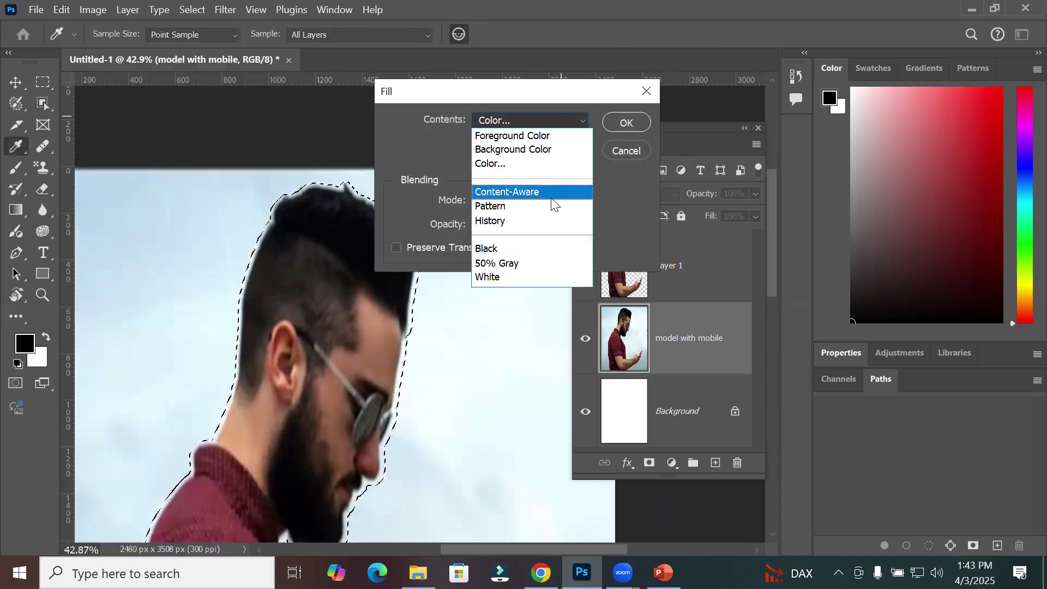
left_click(519, 194)
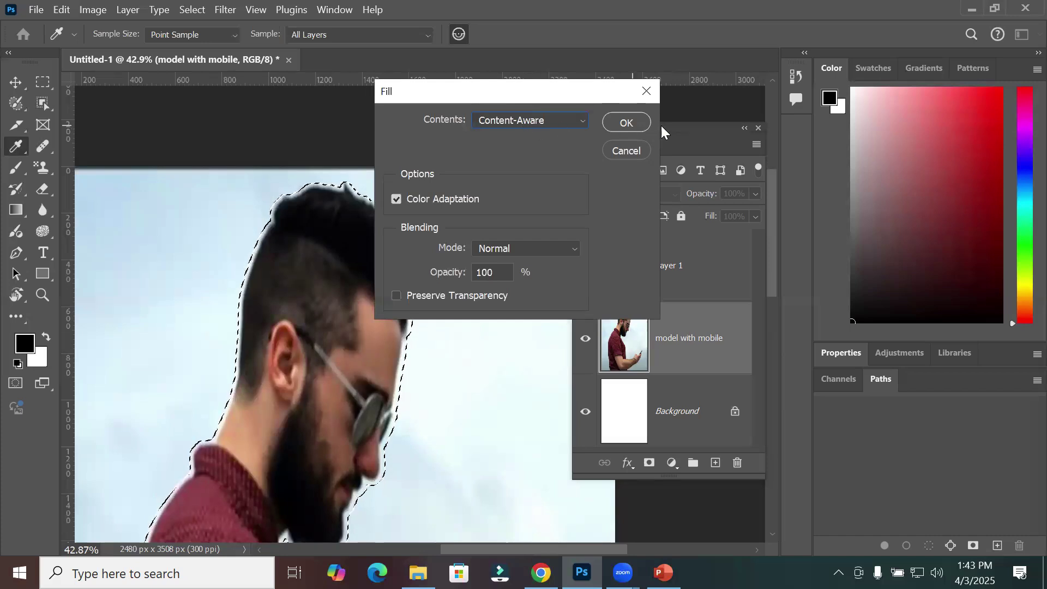
left_click(622, 125)
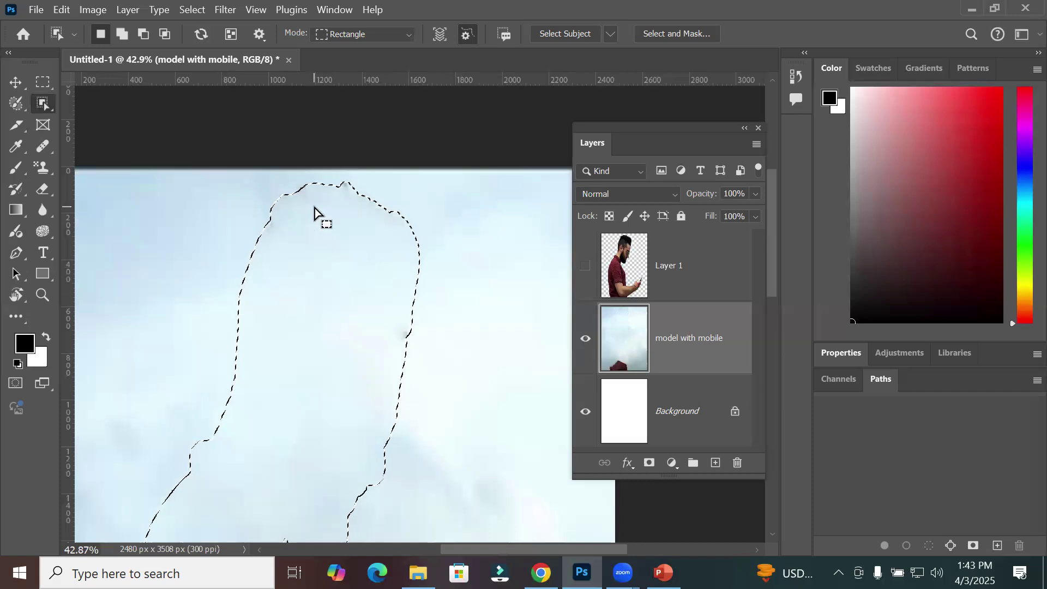
- Check the filled background over the whole canvas and undo the content-aware fill
scroll(317, 222, "down", 2)
scroll(338, 267, "down", 3)
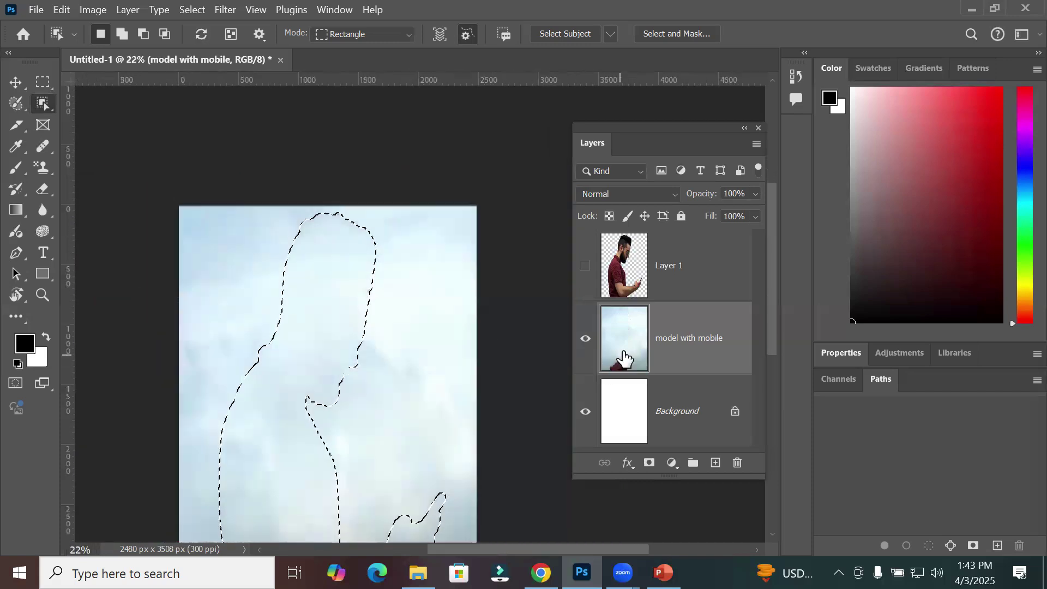
scroll(404, 390, "down", 3)
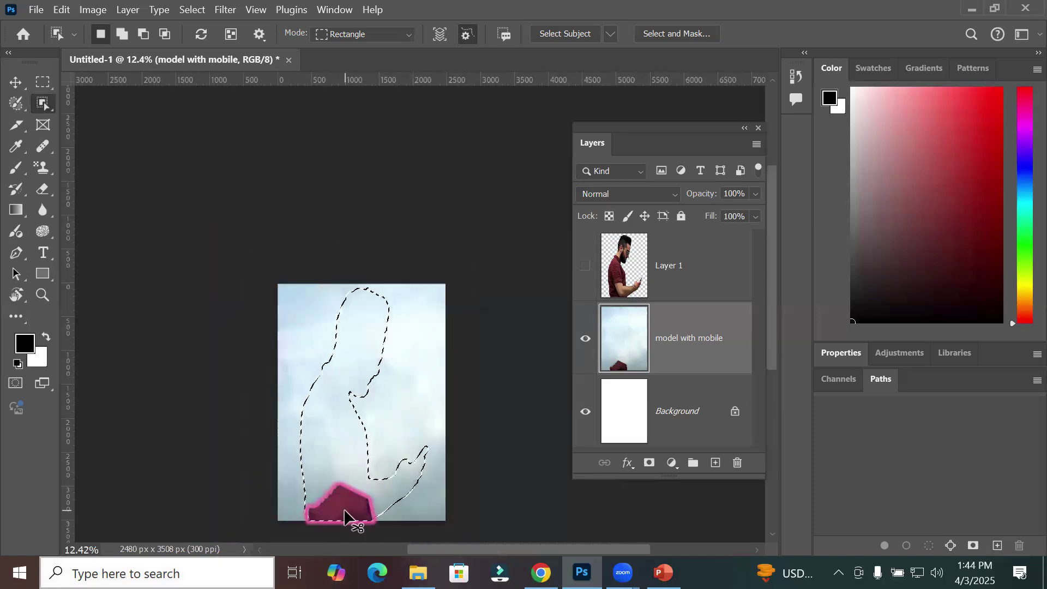
key("ctrl+z")
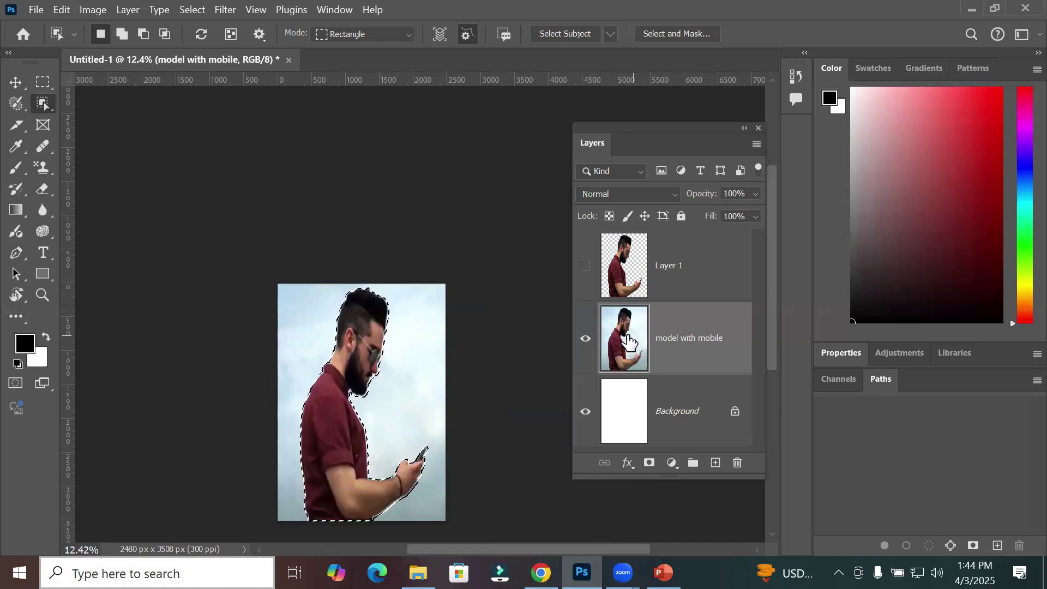
- Remove the man from the "model with mobile" layer using Content-Aware Fill output to Current Layer, and clear the selection
scroll(365, 513, "up", 3)
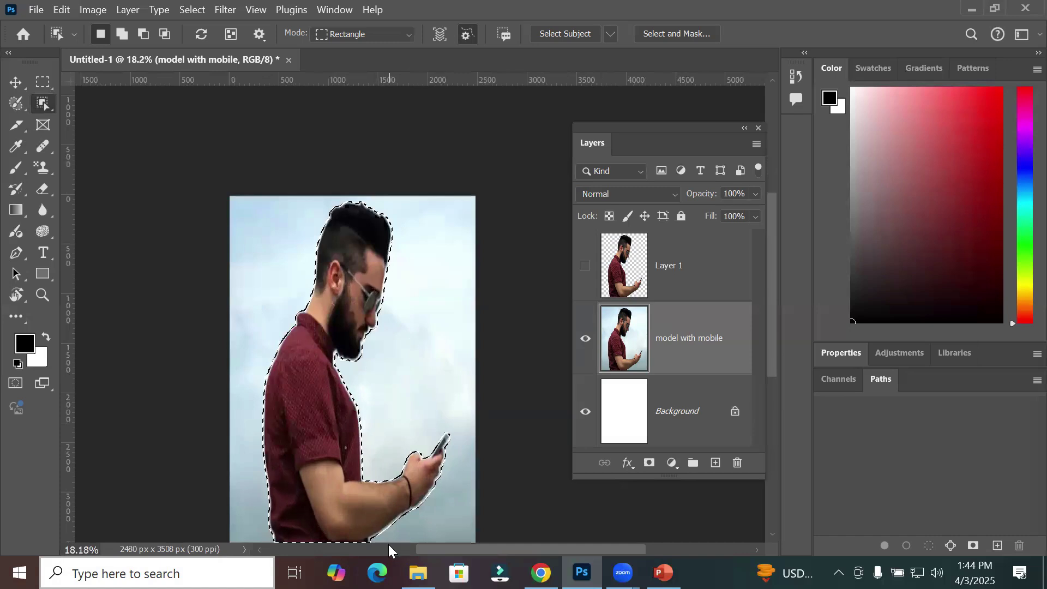
scroll(388, 544, "left", 1)
scroll(346, 539, "left", 1)
scroll(385, 483, "up", 3)
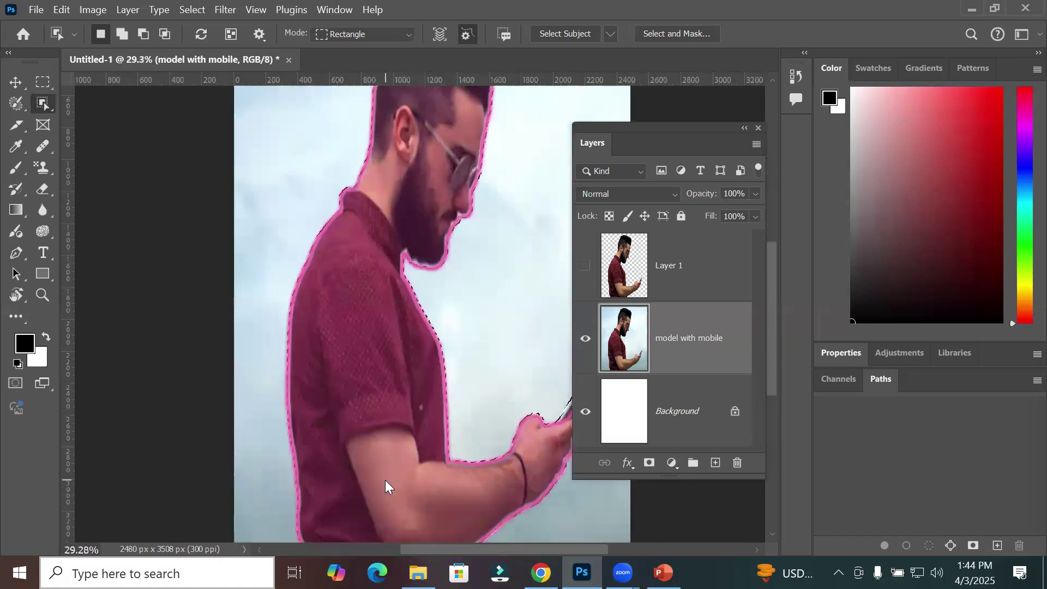
left_click(82, 12)
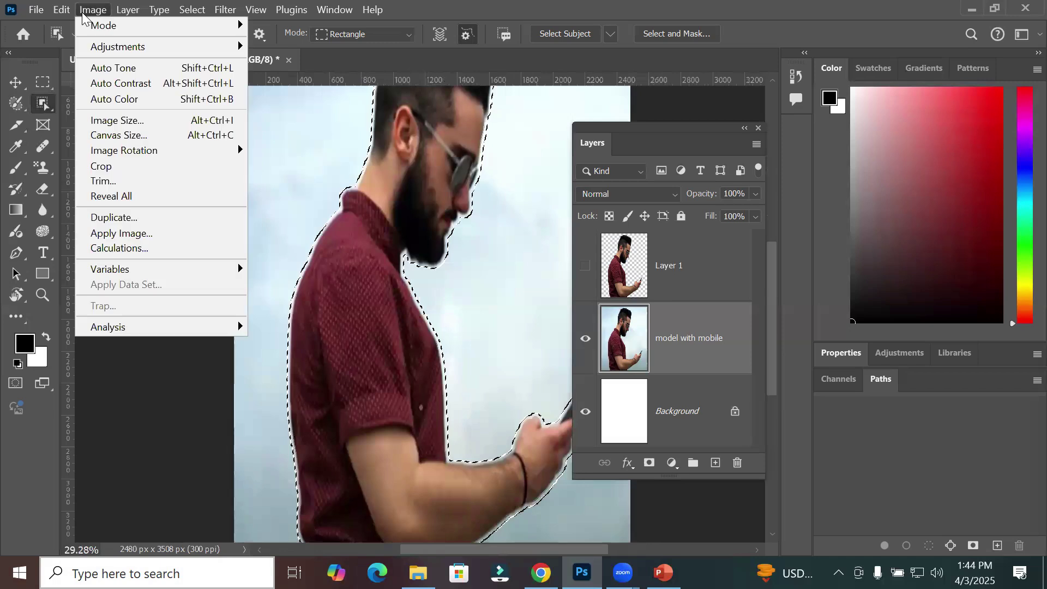
mouse_move(53, 13)
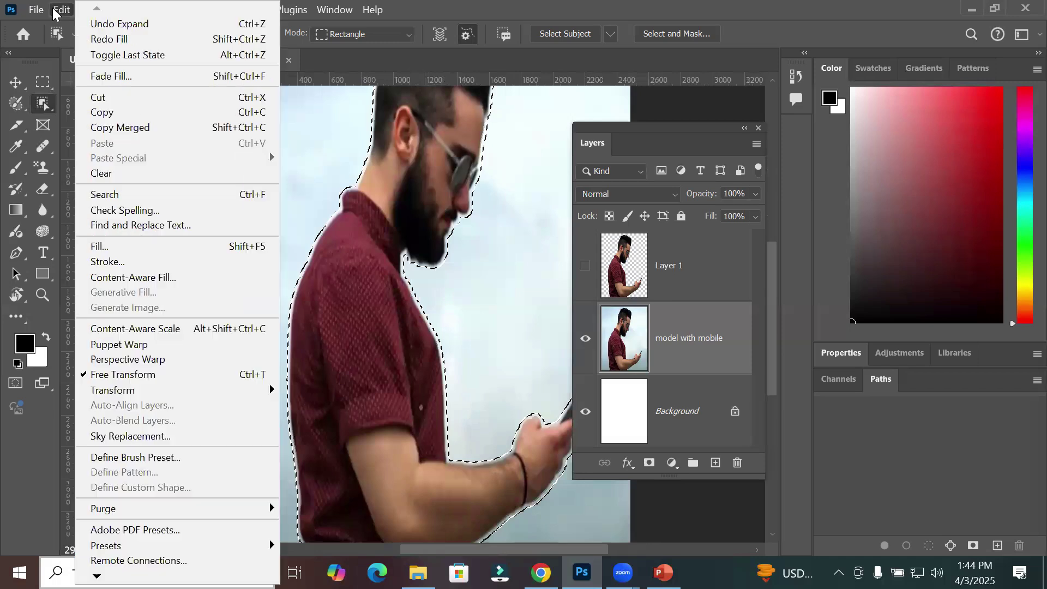
left_click(139, 279)
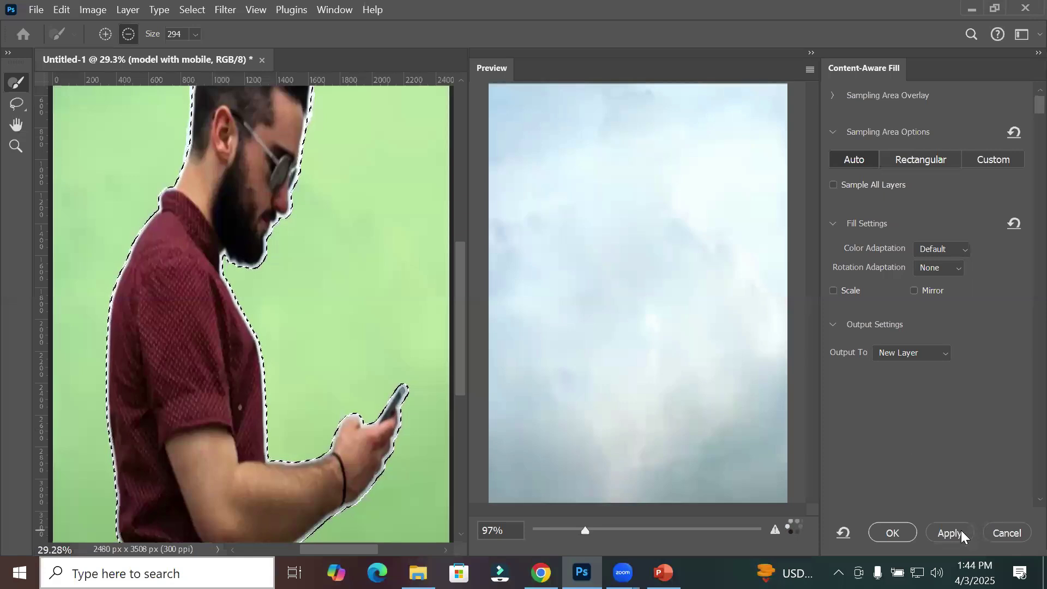
left_click(891, 352)
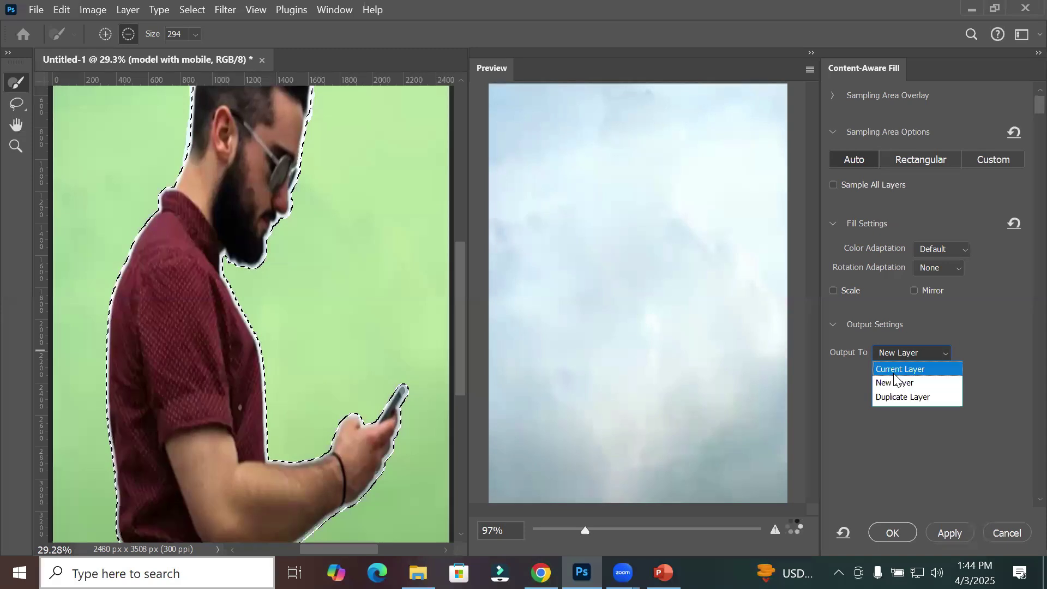
left_click(897, 371)
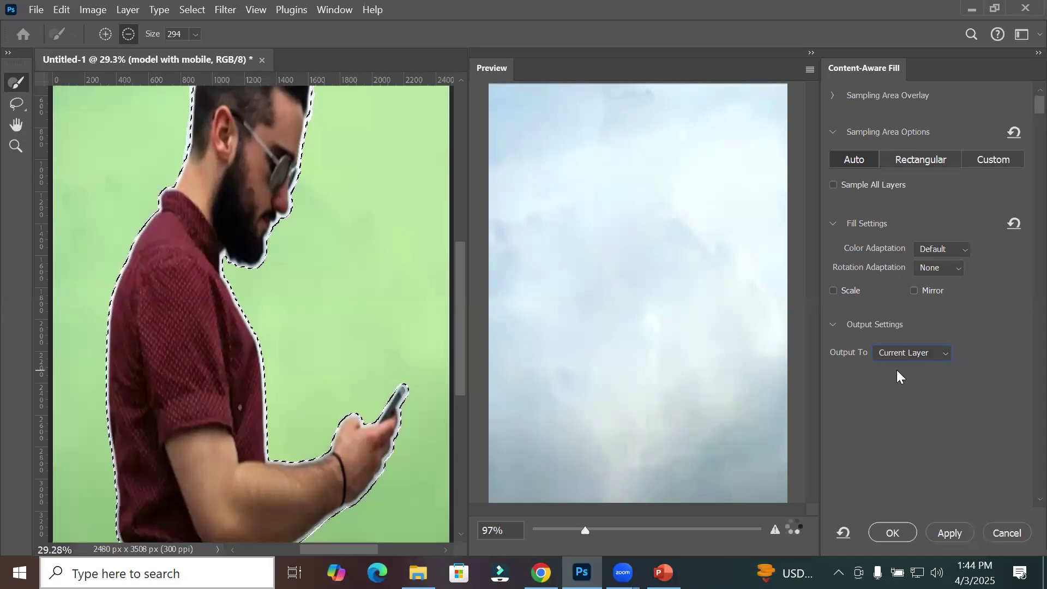
left_click(952, 534)
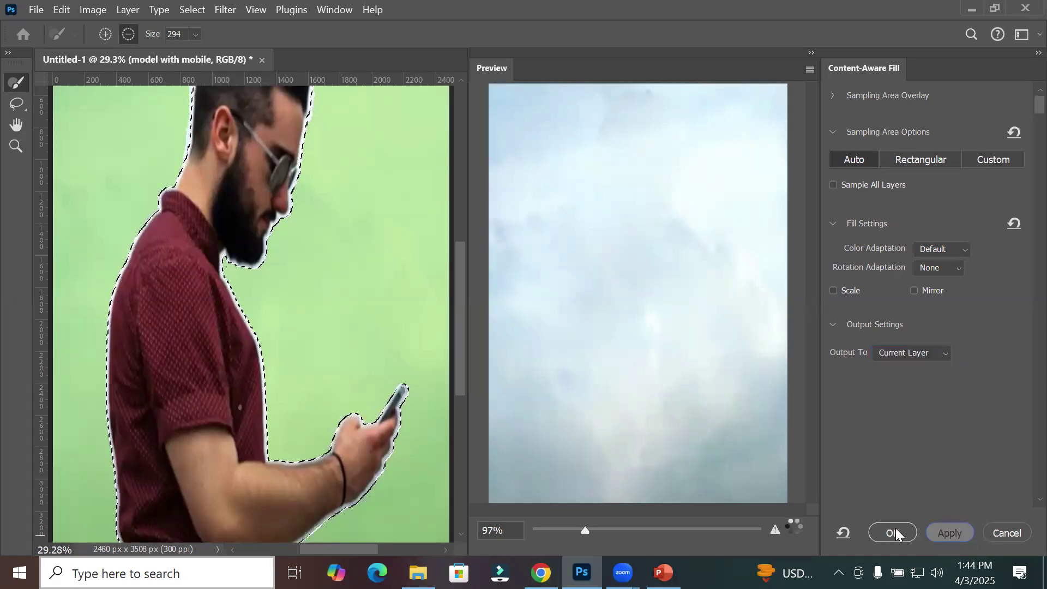
left_click(895, 527)
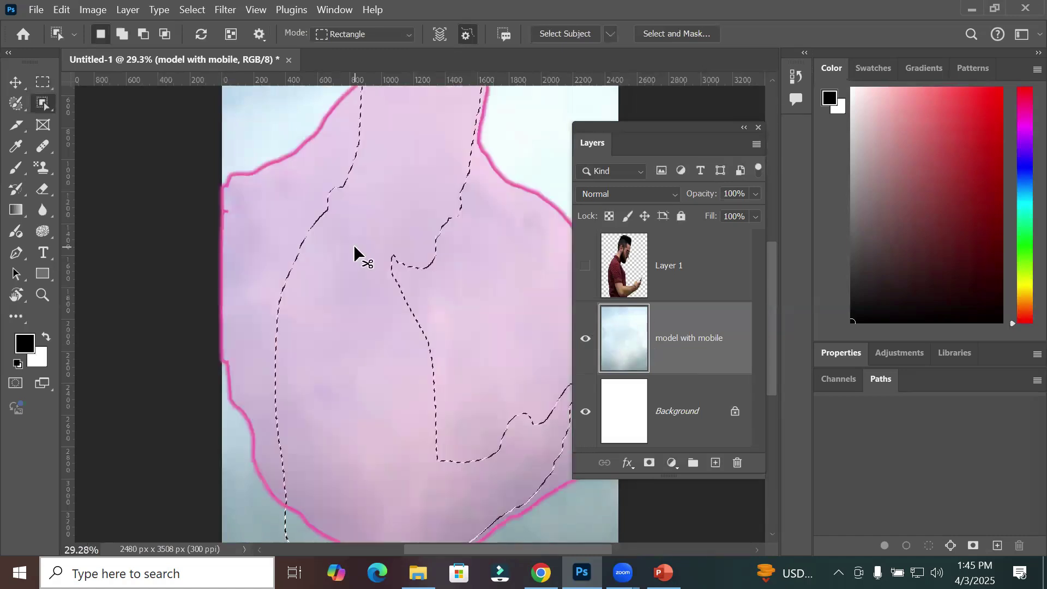
key("ctrl+d")
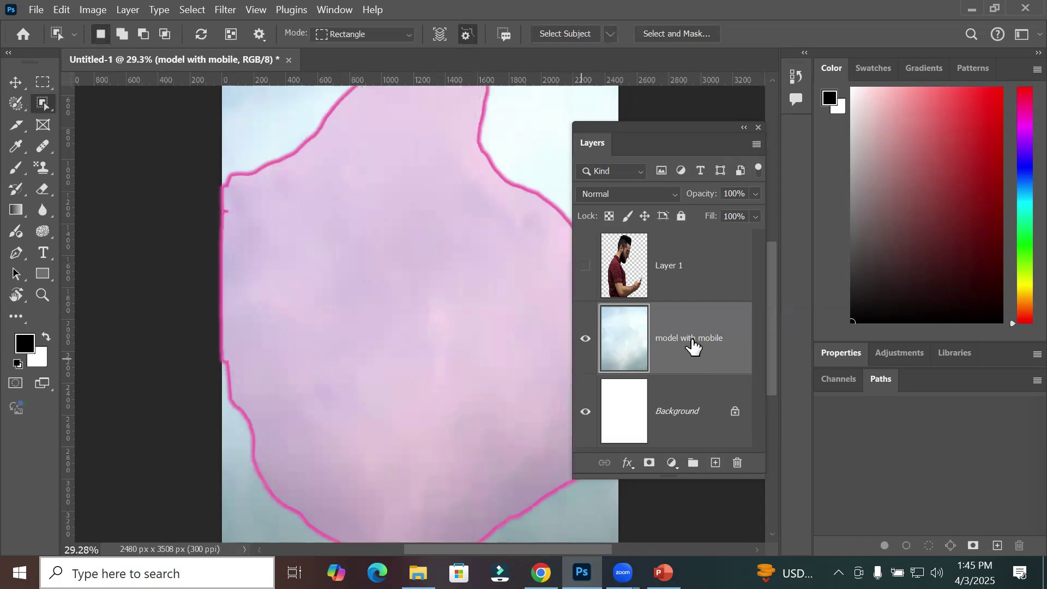
- Toggle the visibility of the cut-out Layer 1 to compare it with the filled background, leaving it shown
left_click(679, 423)
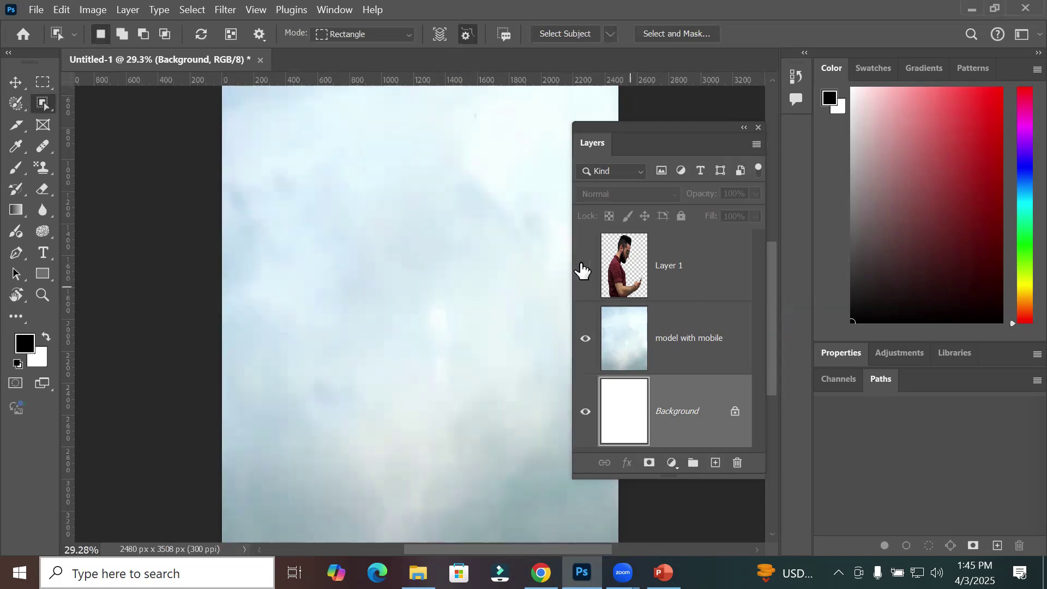
left_click(583, 269)
left_click(584, 270)
left_click(584, 270)
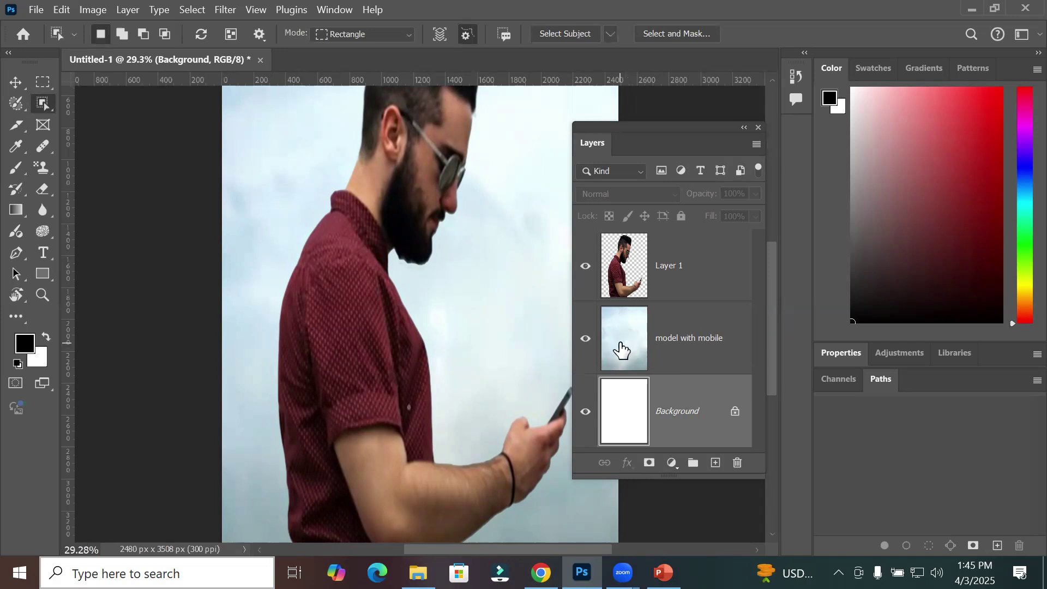
- Make Layer 1 the active layer and hide the "model with mobile" and Background layers
left_click(627, 279)
scroll(403, 281, "down", 4)
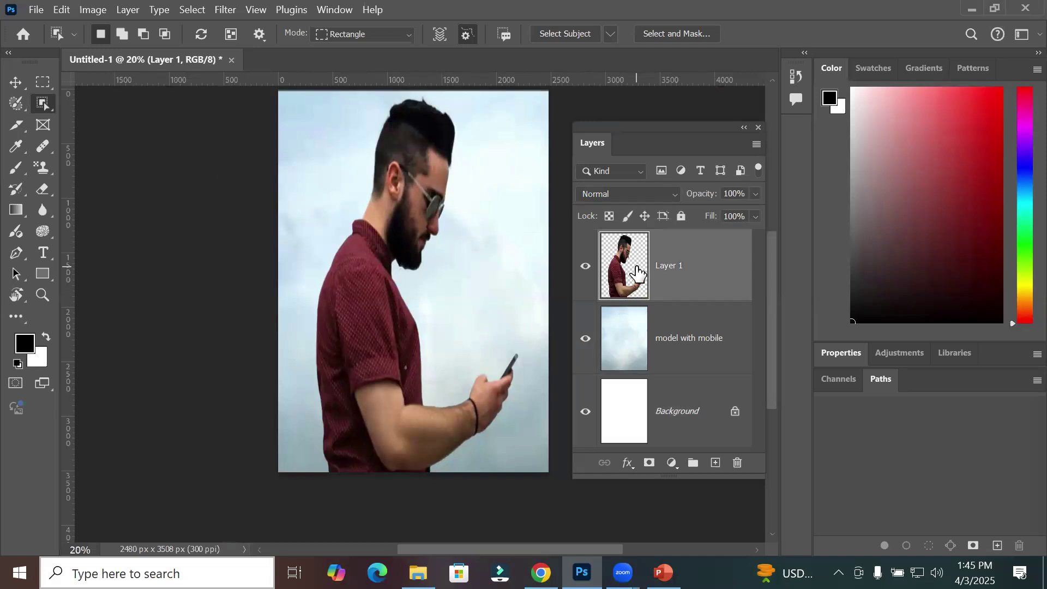
left_click(585, 339)
left_click(587, 414)
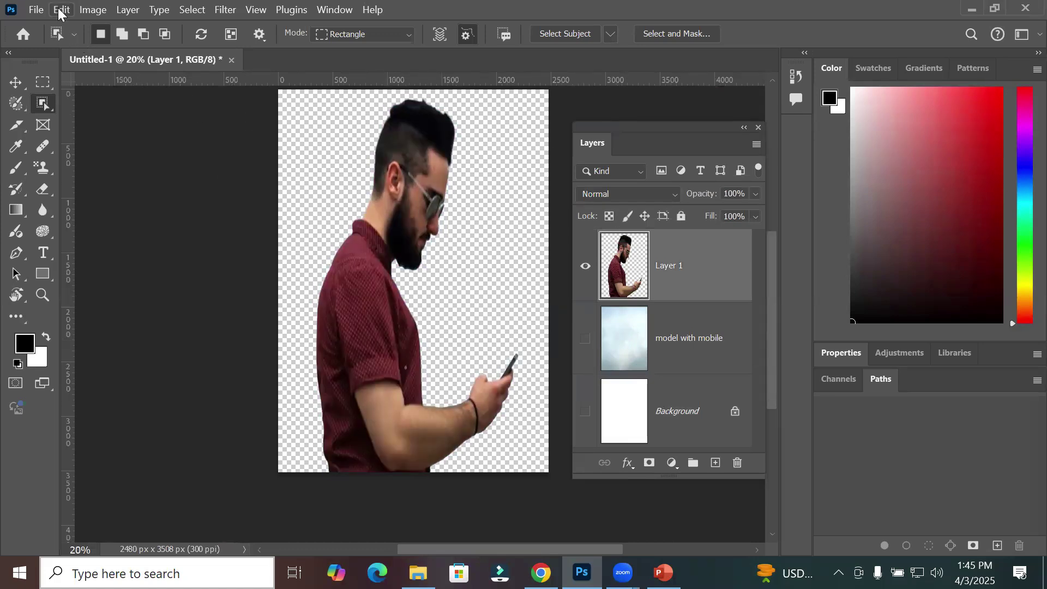
- Start Puppet Warp on Layer 1 and place pins on the phone tip, chin, back collar, lower back and both lower corners of the figure
left_click(61, 13)
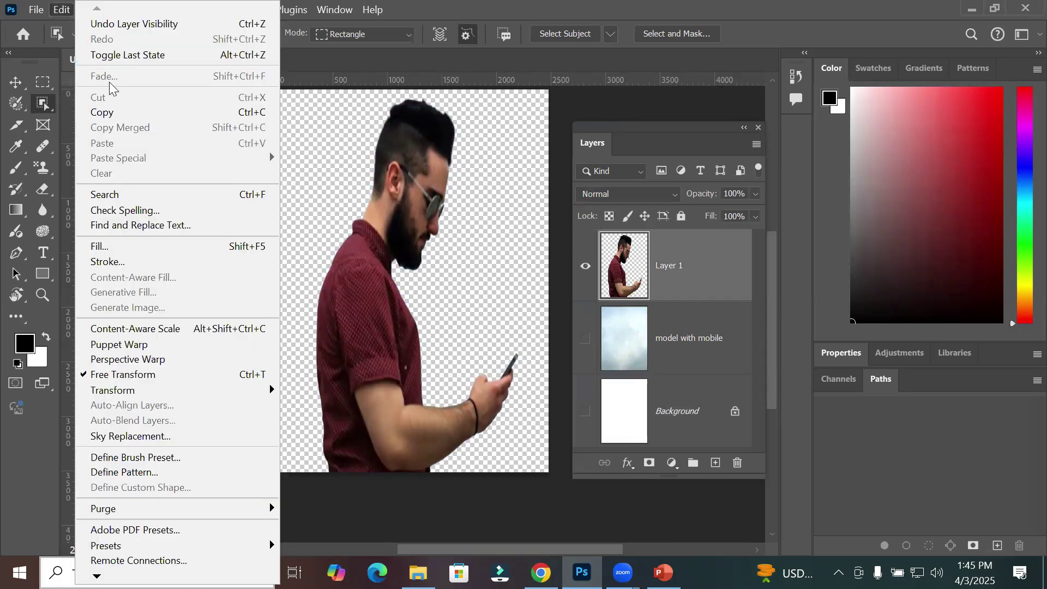
left_click(151, 348)
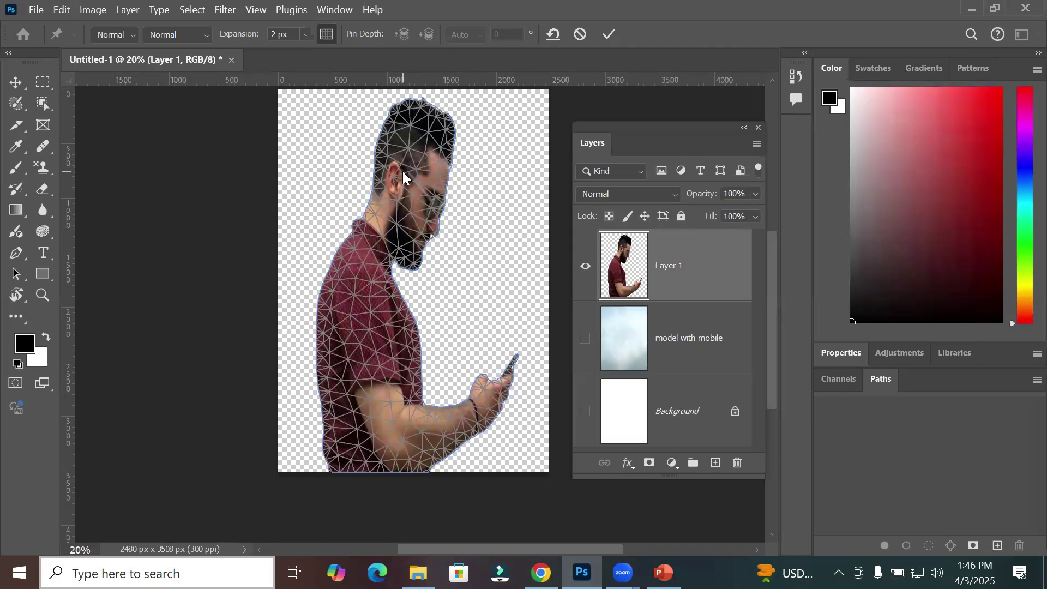
scroll(413, 170, "up", 2)
scroll(438, 201, "up", 2)
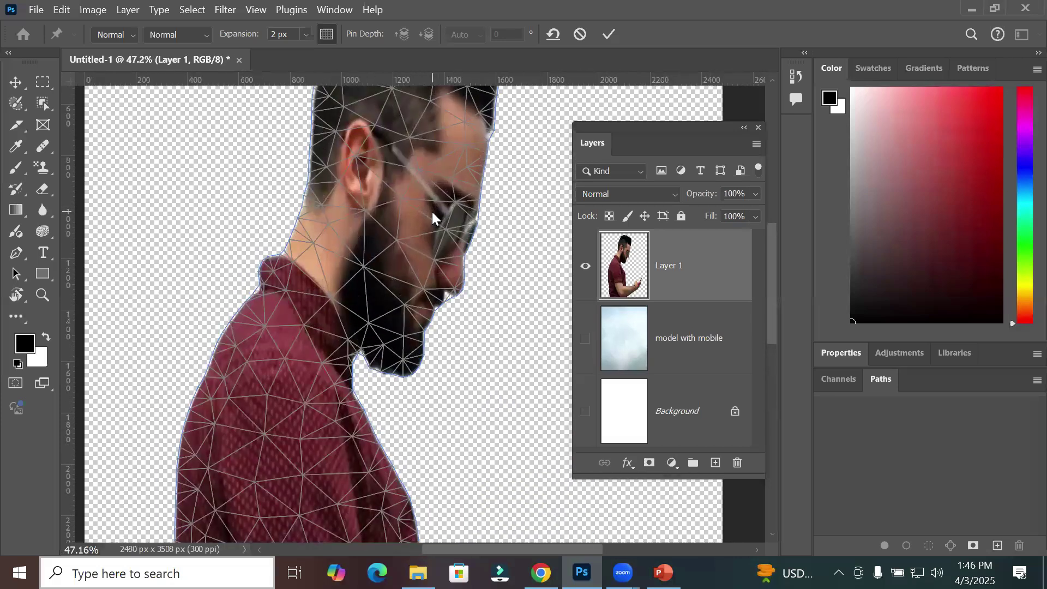
scroll(432, 213, "down", 2)
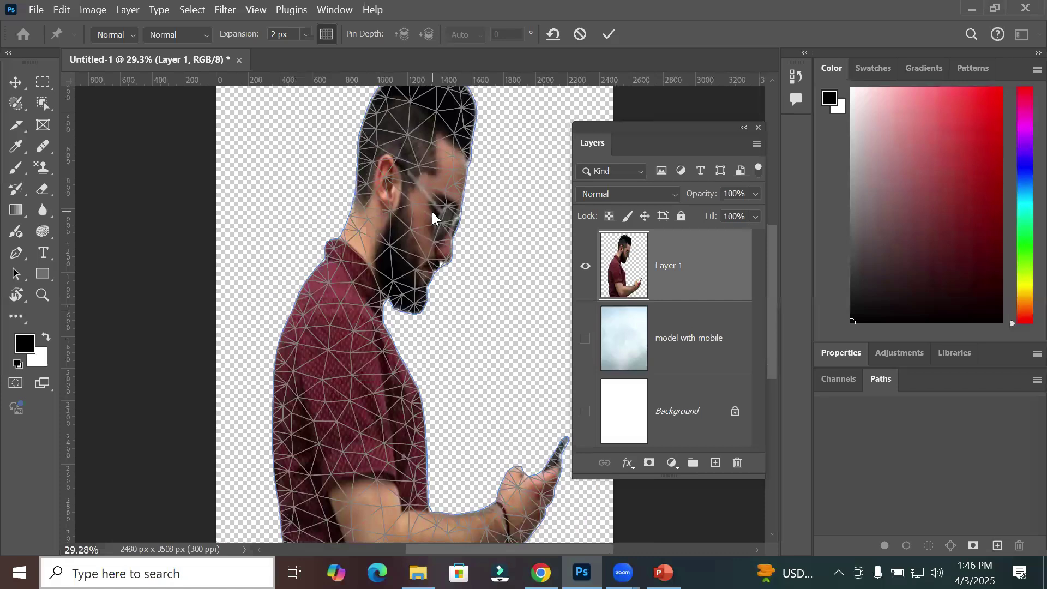
scroll(433, 208, "down", 1)
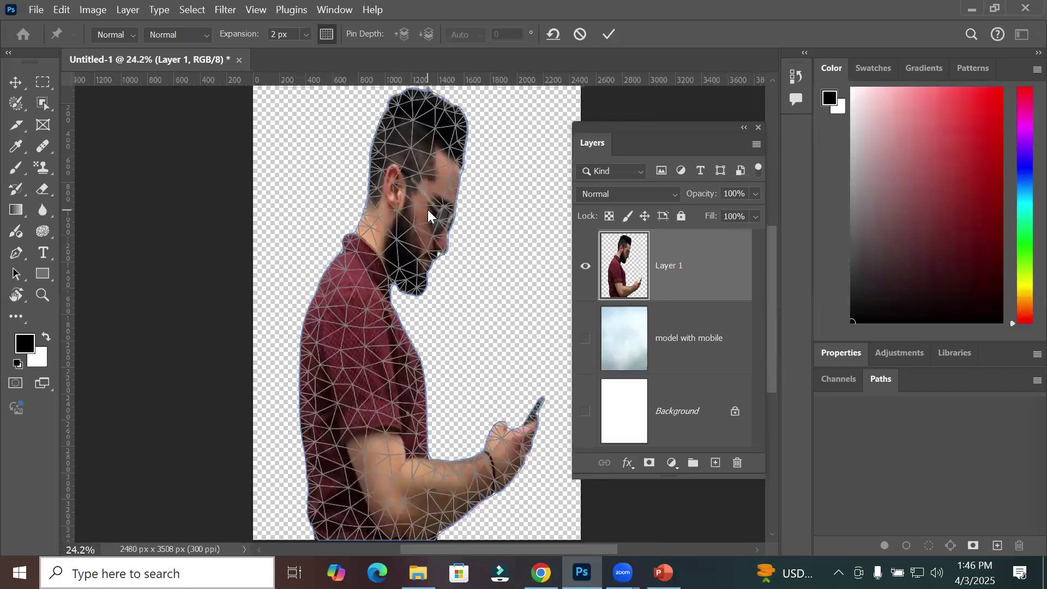
scroll(428, 216, "down", 1)
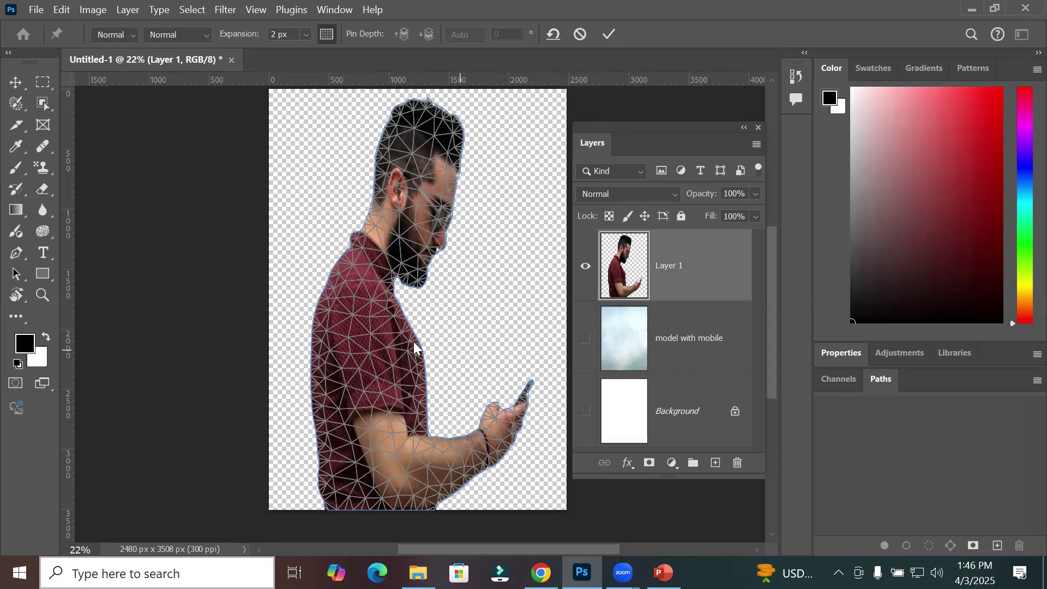
left_click(529, 385)
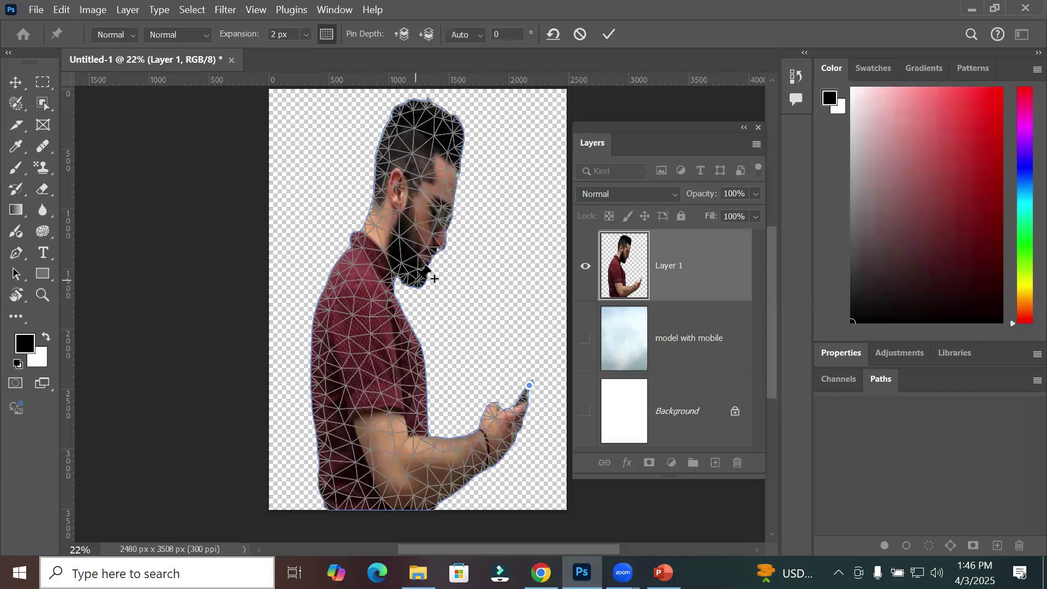
left_click(415, 281)
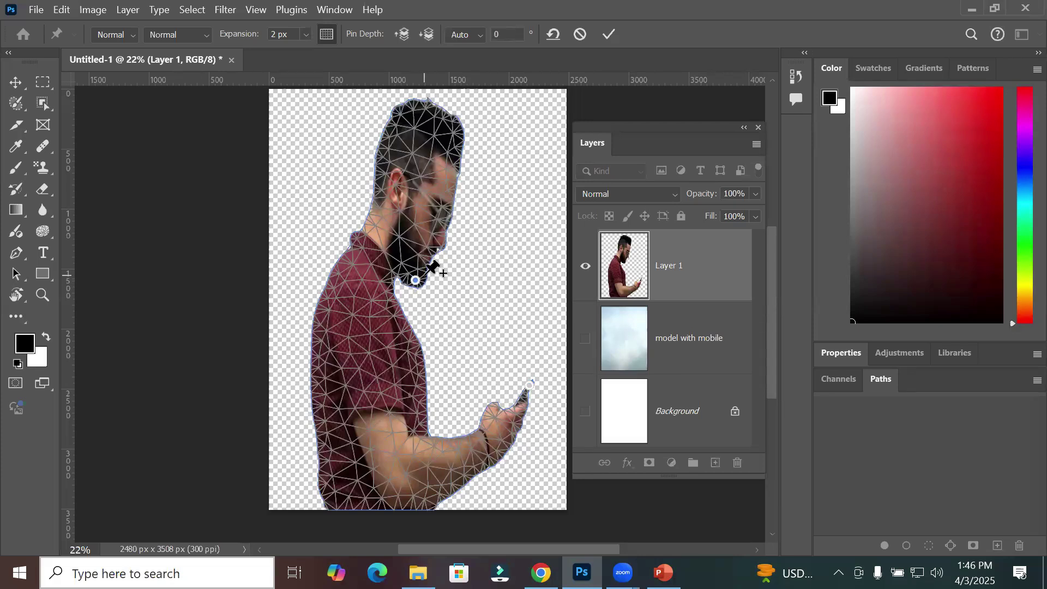
left_click(352, 251)
left_click(312, 393)
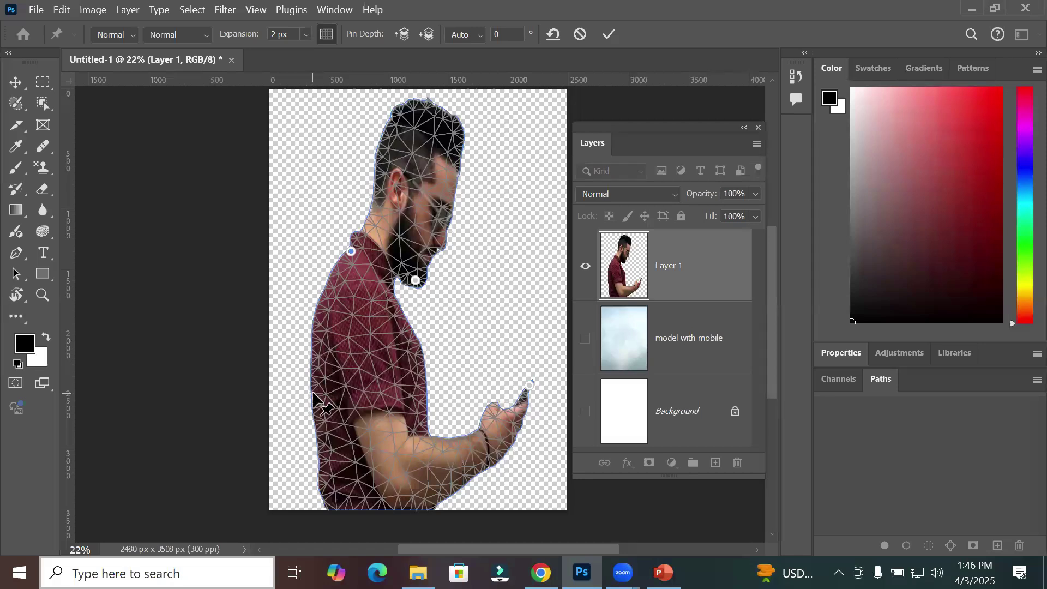
left_click(326, 503)
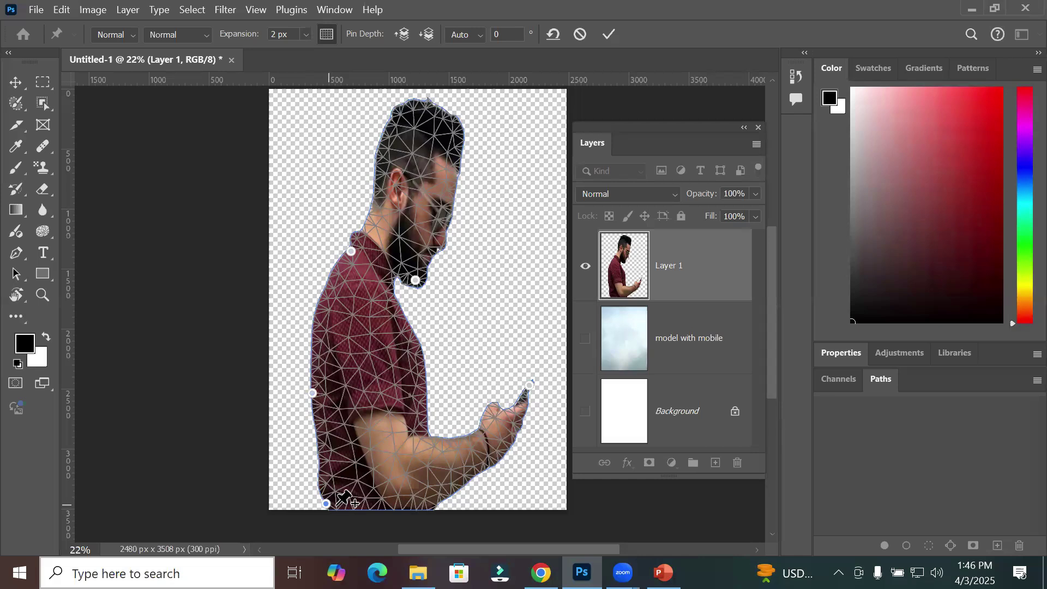
left_click(431, 503)
- Pull the phone pin slightly down toward the man's body and move the chin pin up and forward to lift the head
left_click(529, 385)
mouse_move(529, 385)
left_mouse_down()
mouse_move(489, 357)
mouse_move(557, 406)
mouse_move(479, 381)
mouse_move(519, 376)
mouse_move(551, 405)
mouse_move(516, 395)
left_mouse_up()
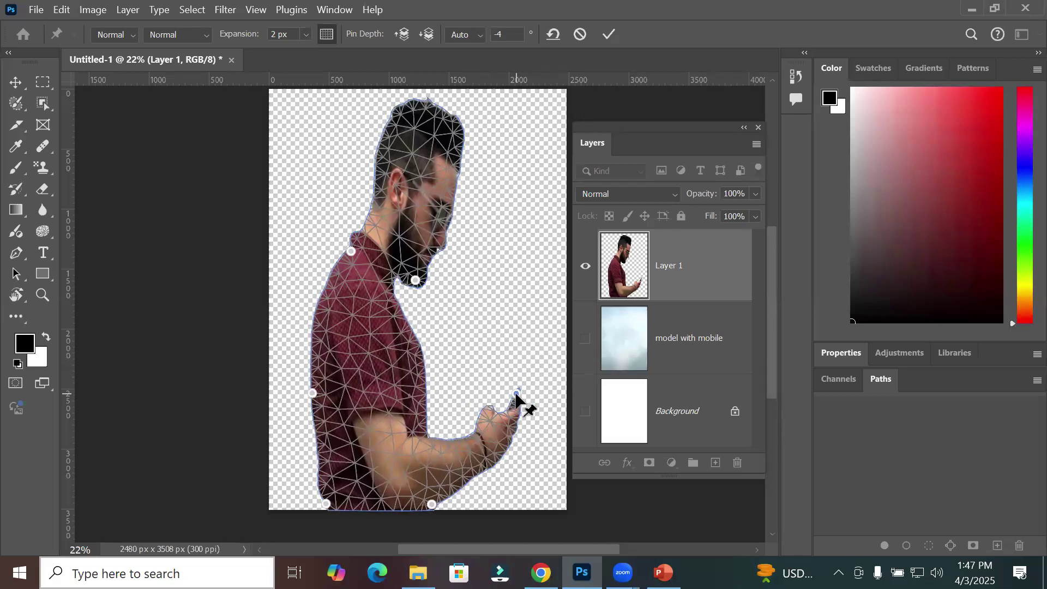
left_click(415, 280)
left_click_drag(415, 281, 434, 269)
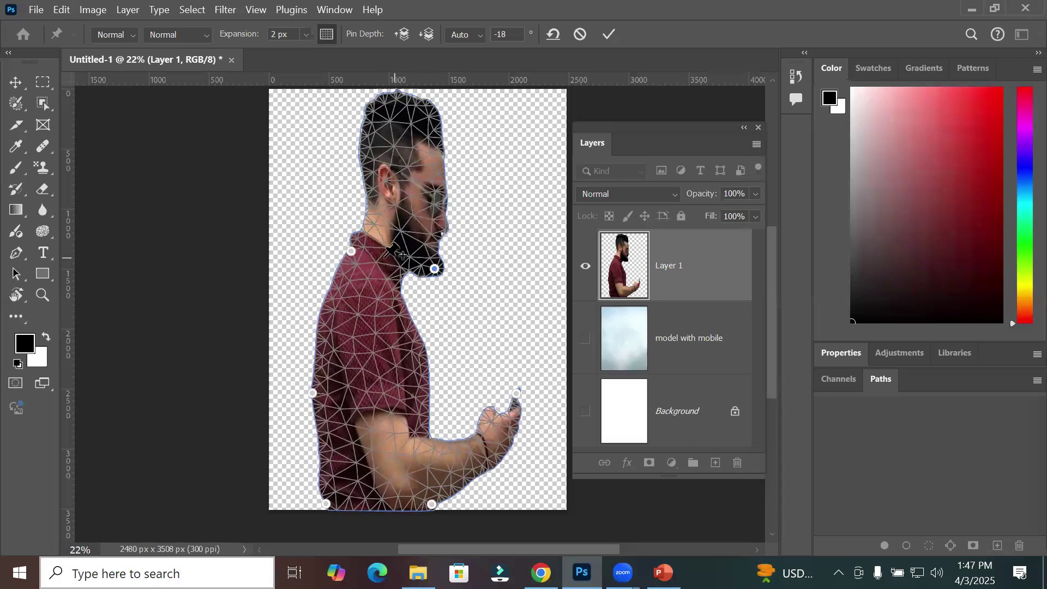
- Rotate the back collar pin to -2° and delete the chin pin
left_click(351, 251)
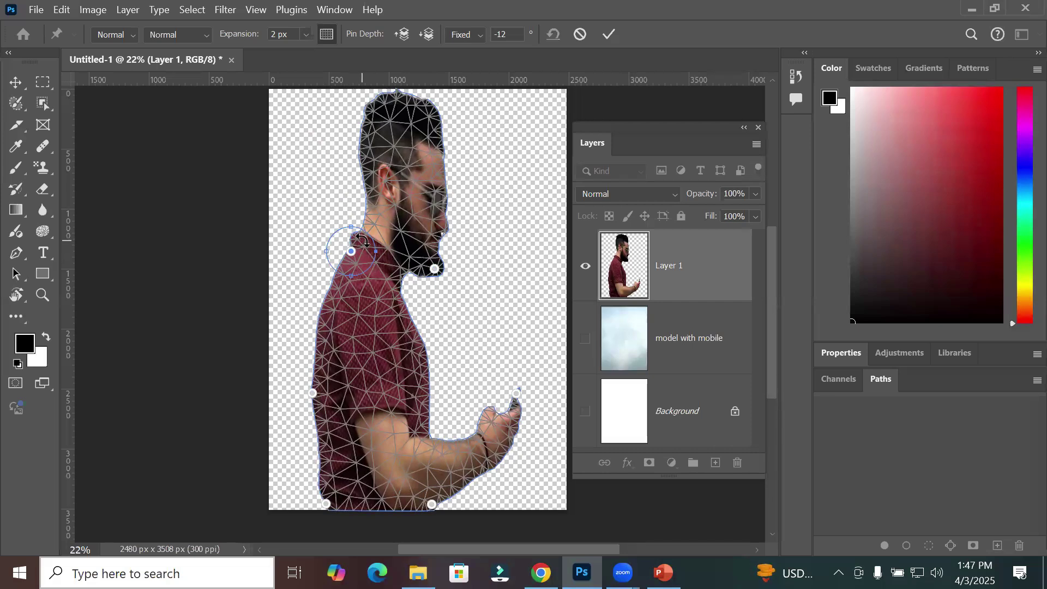
mouse_move(361, 241)
left_mouse_down()
mouse_move(360, 228)
mouse_move(365, 242)
left_mouse_up()
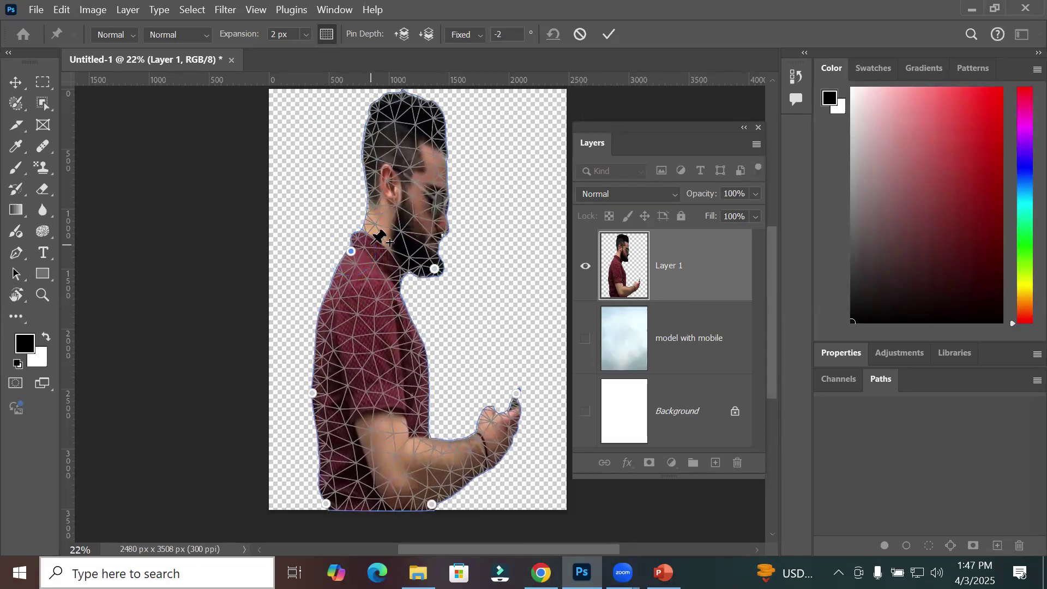
left_click(434, 269)
right_click(435, 269)
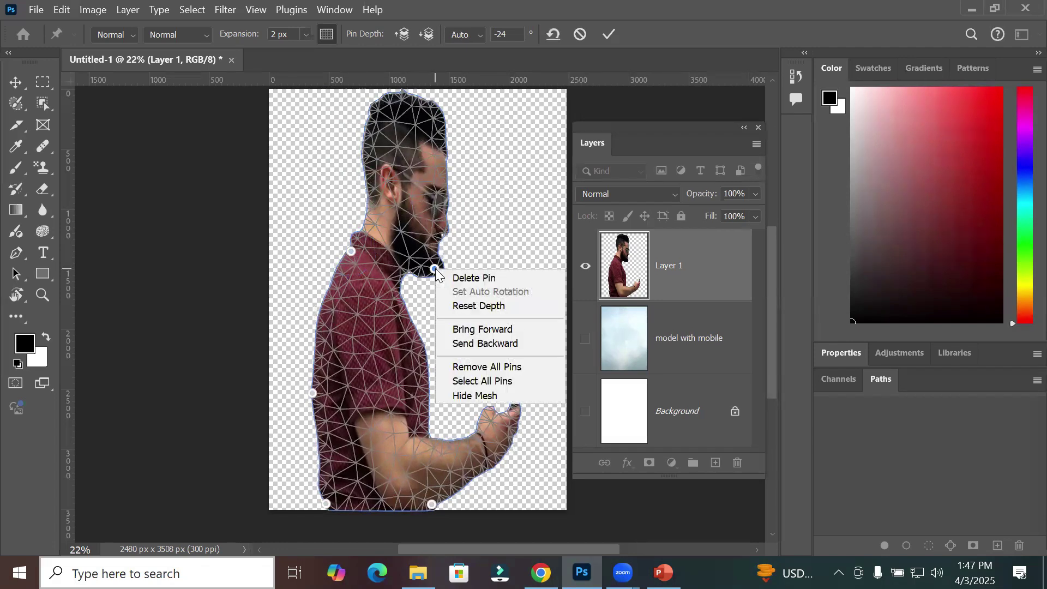
left_click(478, 278)
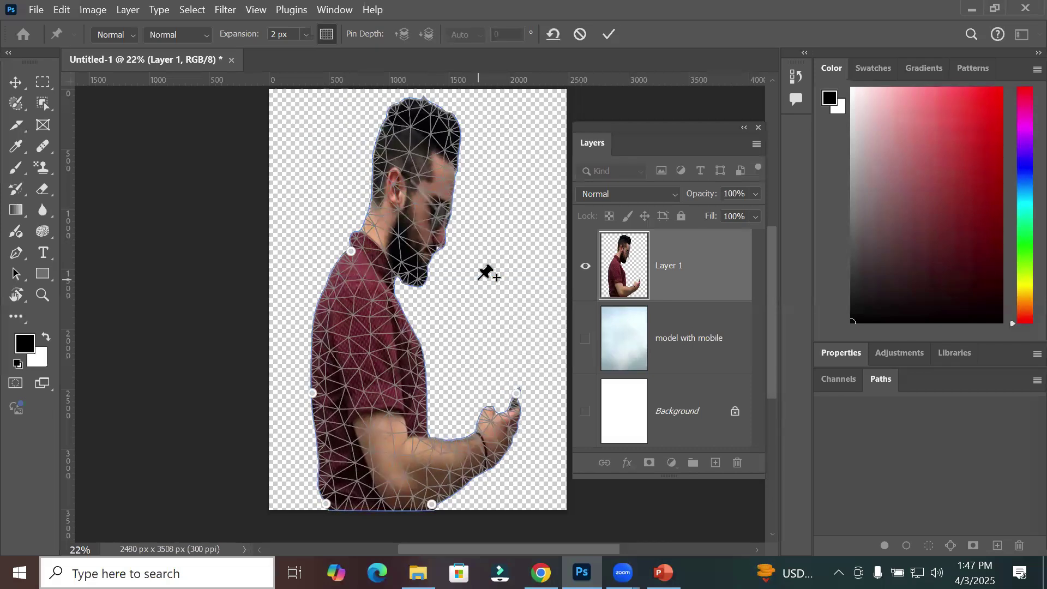
- Rotate the back collar pin to -20° to tilt the man's head upward
left_click(351, 252)
key("alt")
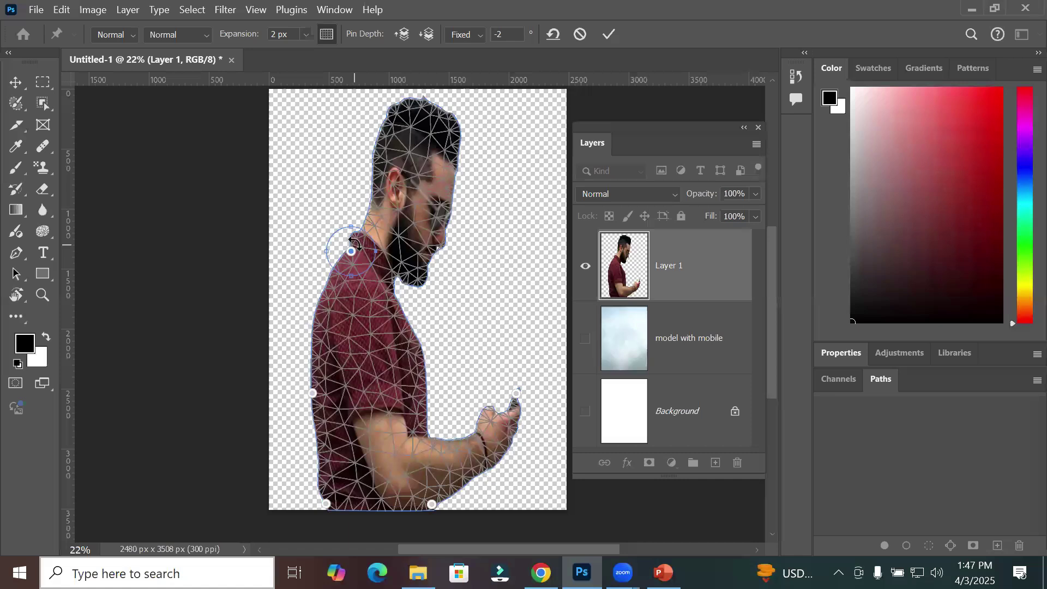
mouse_move(355, 244)
left_mouse_down()
mouse_move(338, 250)
mouse_move(362, 243)
mouse_move(357, 267)
mouse_move(339, 248)
mouse_move(370, 219)
mouse_move(330, 240)
mouse_move(333, 281)
mouse_move(353, 225)
left_mouse_up()
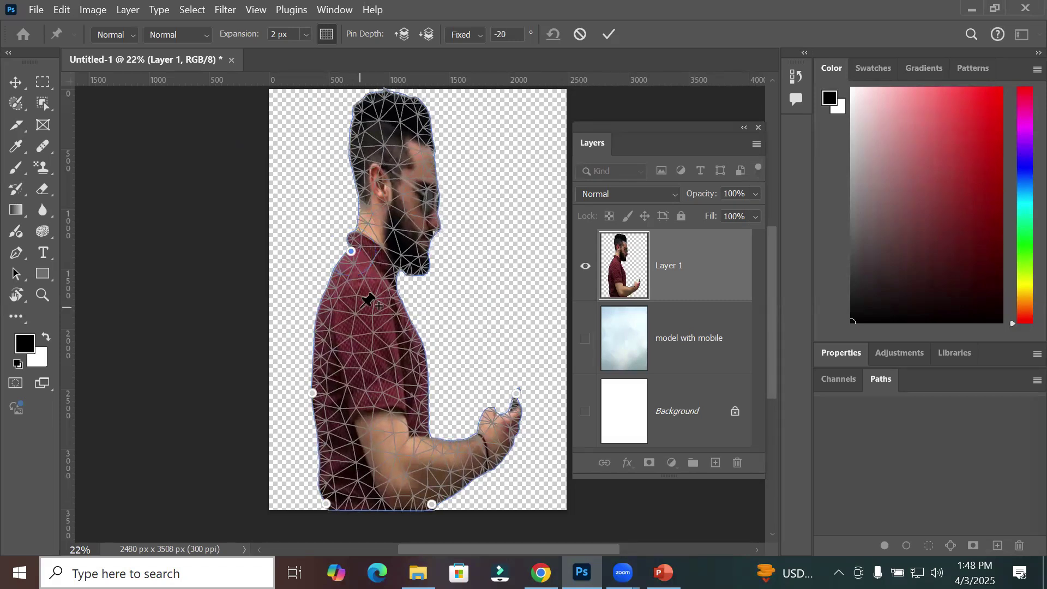
- Nudge the phone pin slightly up and away from the body, and reselect the back collar pin
left_click(516, 395)
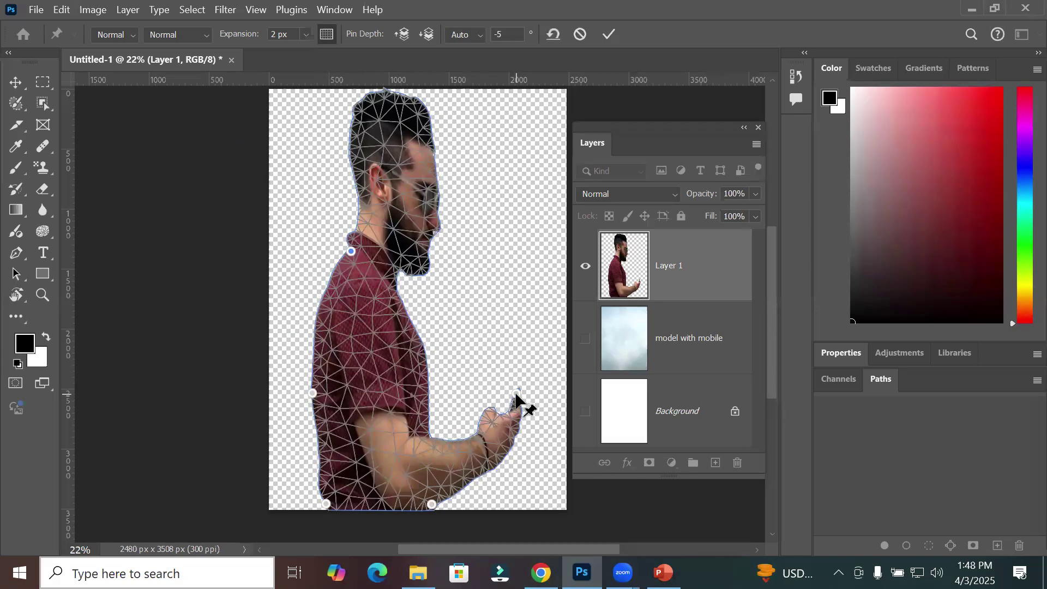
mouse_move(516, 395)
left_mouse_down()
mouse_move(535, 409)
mouse_move(519, 414)
mouse_move(510, 389)
mouse_move(521, 389)
left_mouse_up()
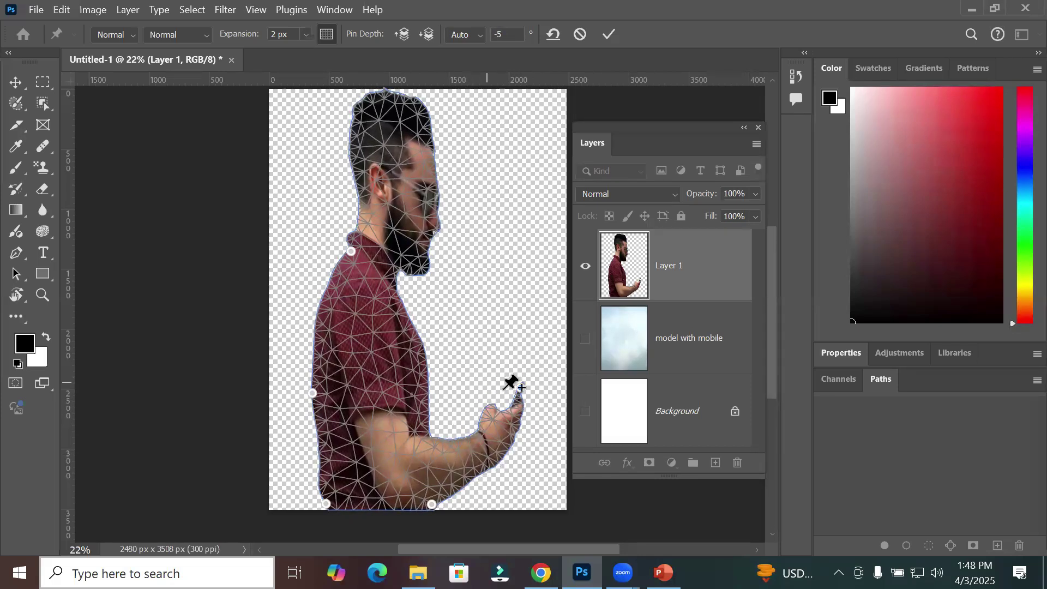
left_click(351, 251)
scroll(406, 201, "down", 1)
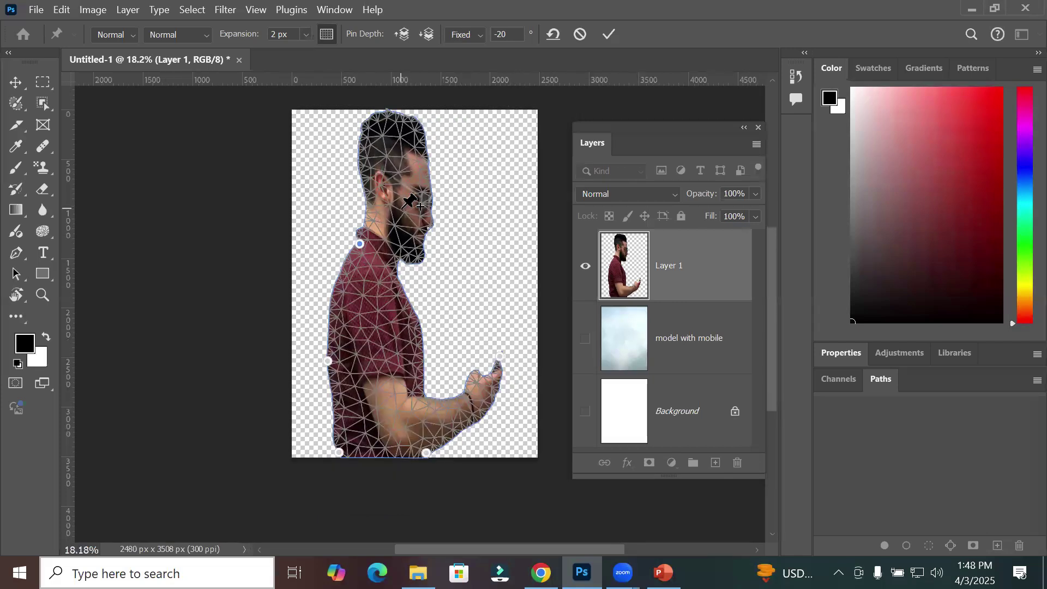
- Add a warp pin at the crown of the man's head, pull the head slightly forward, and show the model with mobile layer
left_click(396, 116)
left_click_drag(396, 119, 411, 187)
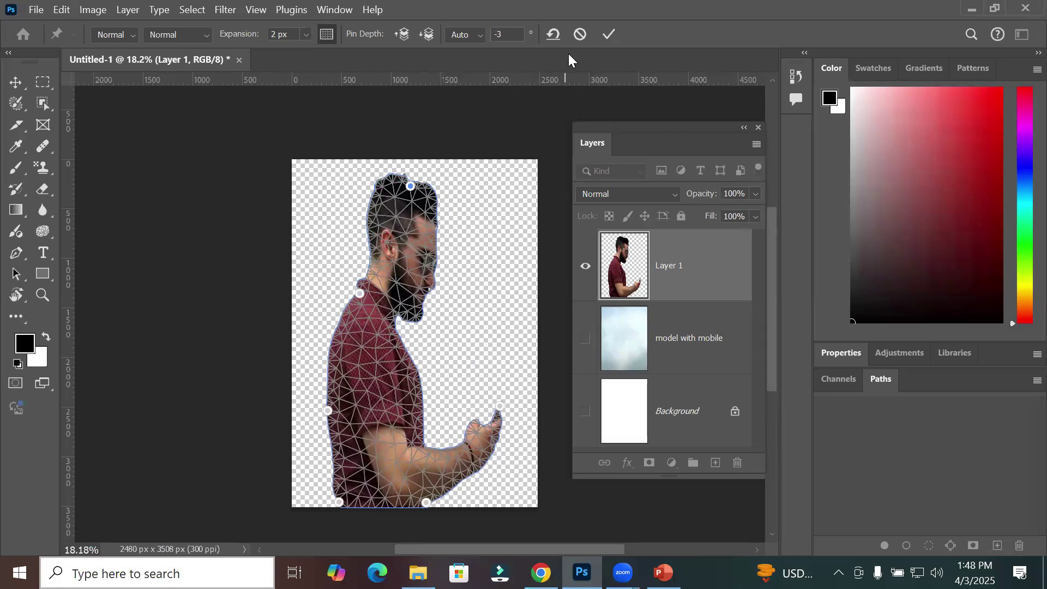
left_click(583, 344)
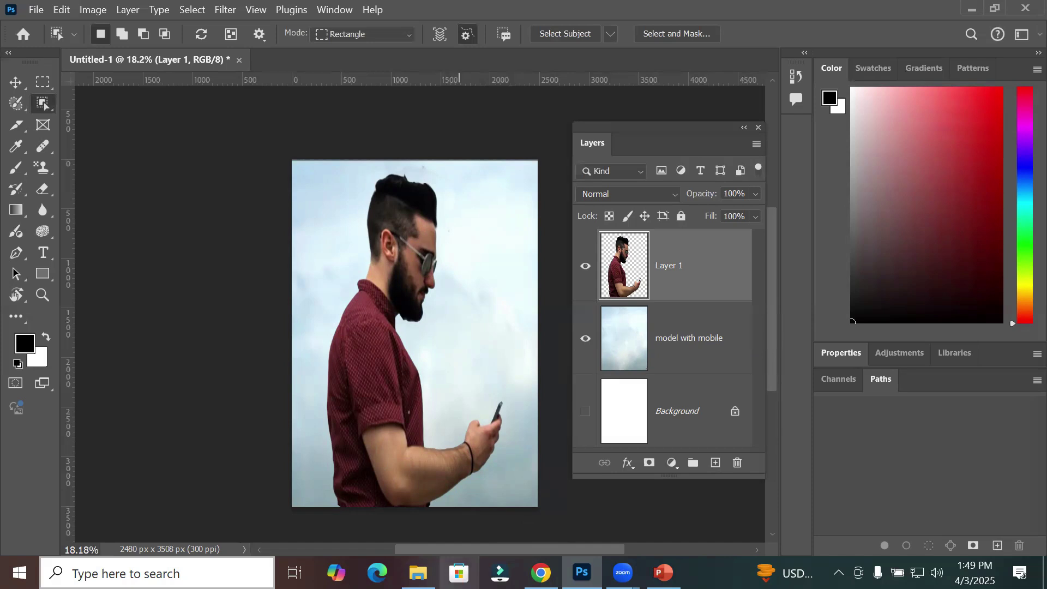
- Close the Untitled-1 document without saving and open Top Model.jpg from the recent files
mouse_move(417, 572)
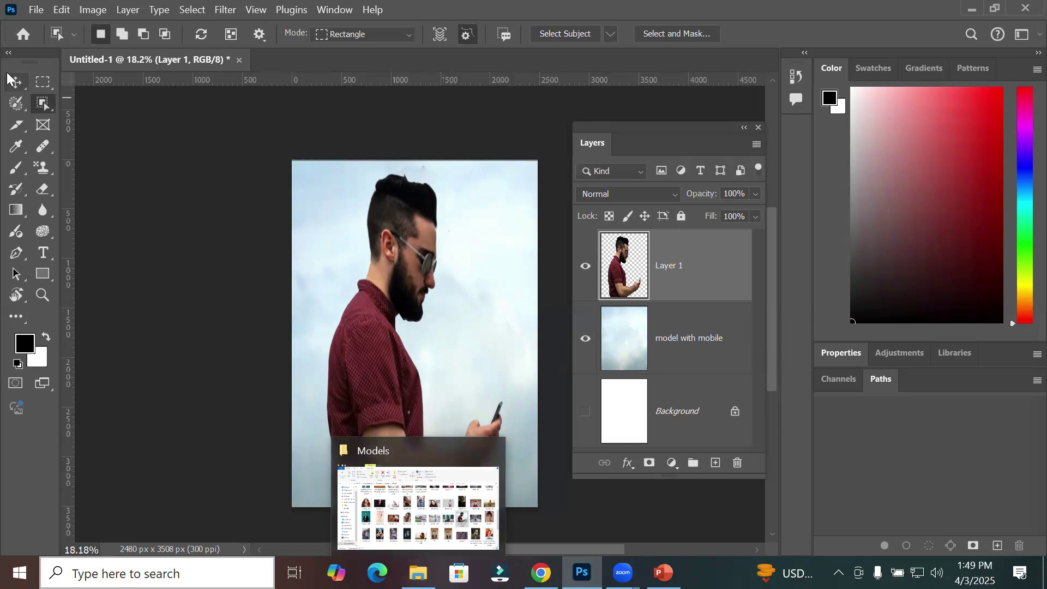
left_click(239, 61)
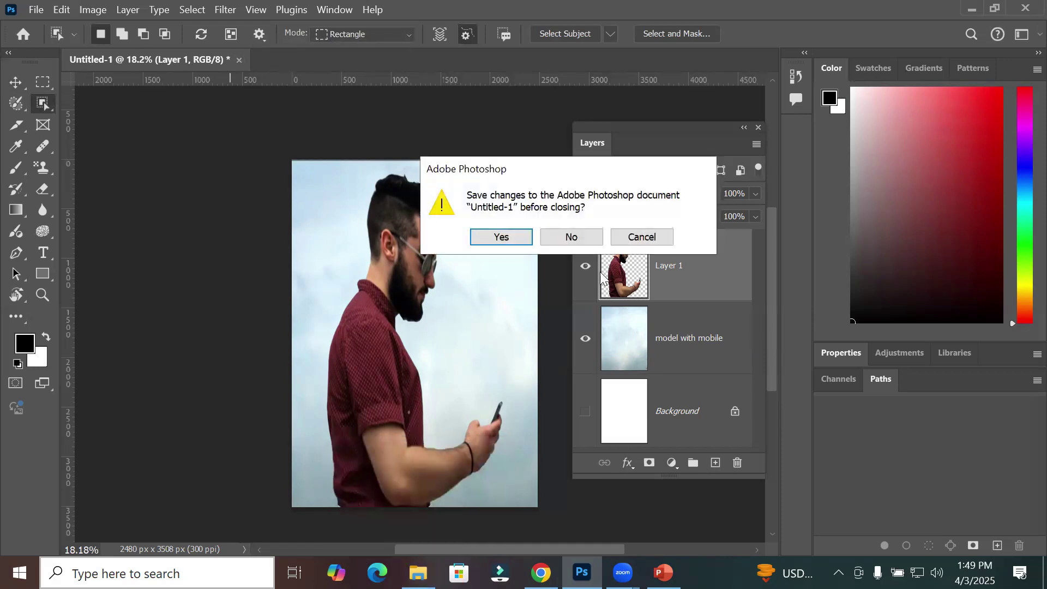
left_click(572, 237)
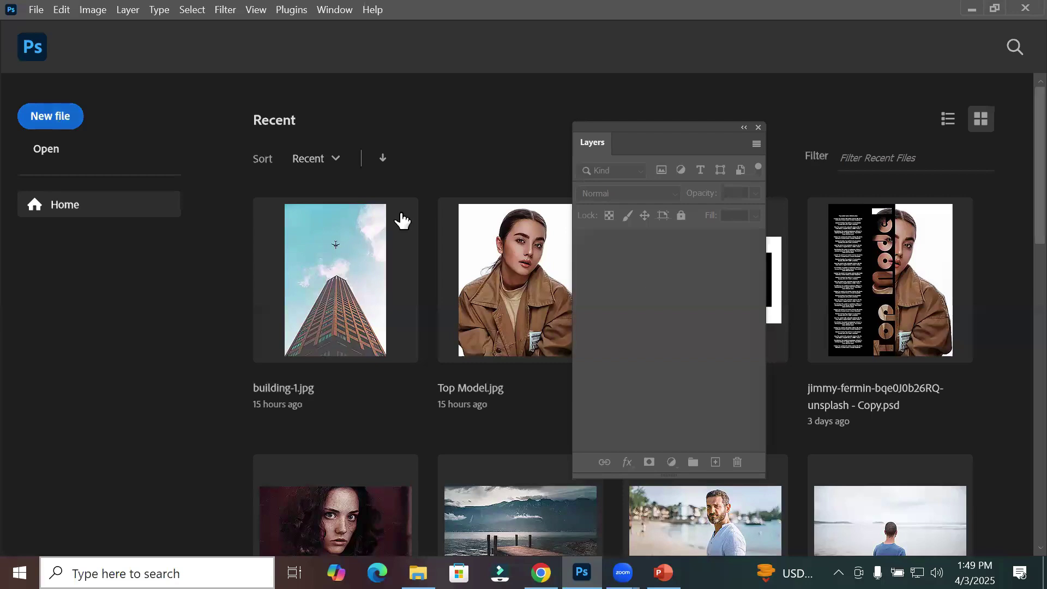
left_click(524, 263)
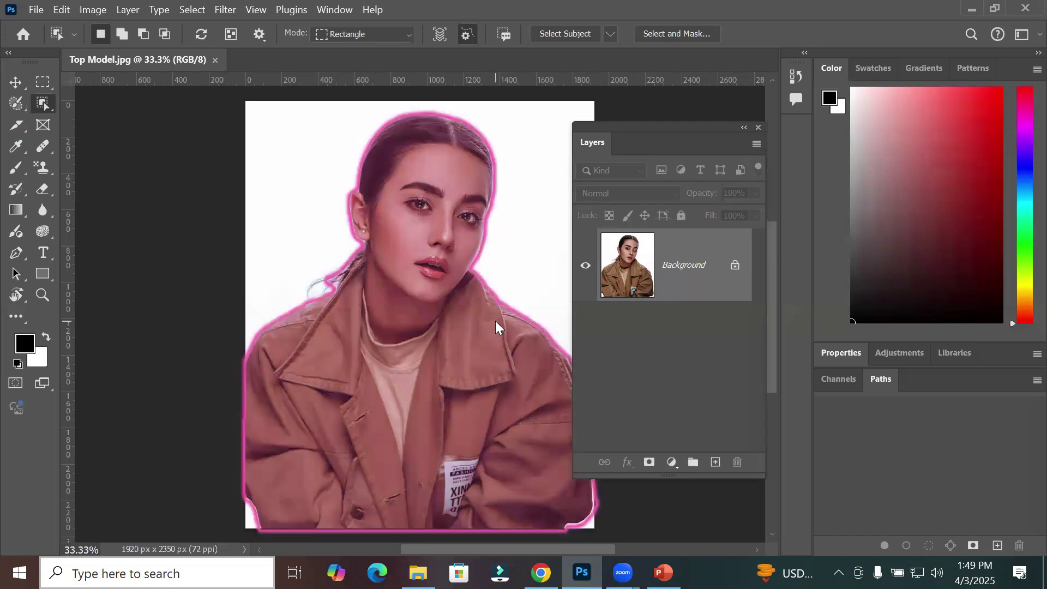
- Unlock the Background layer of the portrait and duplicate it
left_click(743, 270)
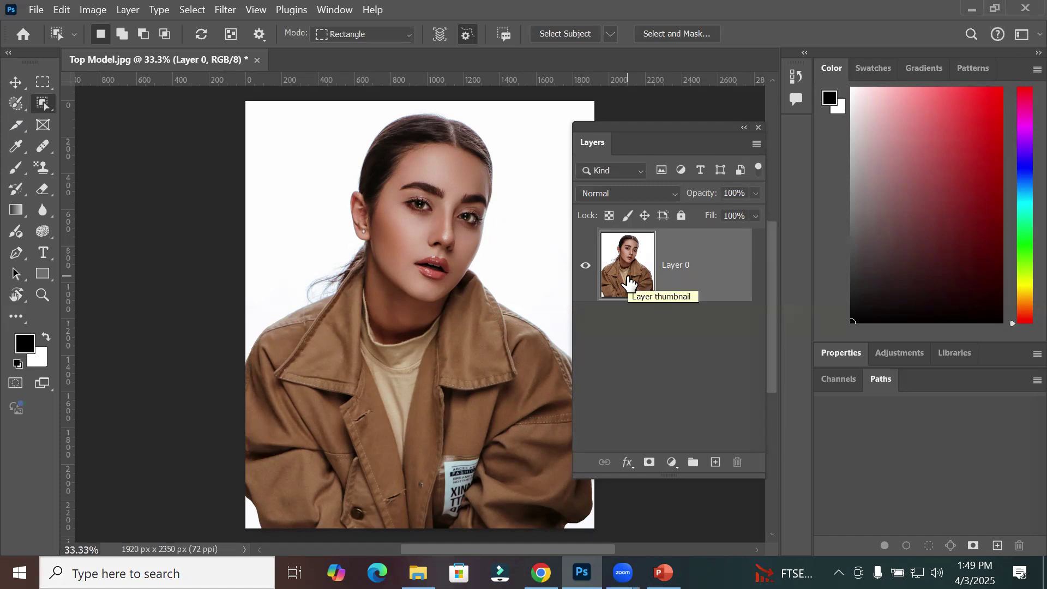
left_click_drag(629, 281, 715, 461)
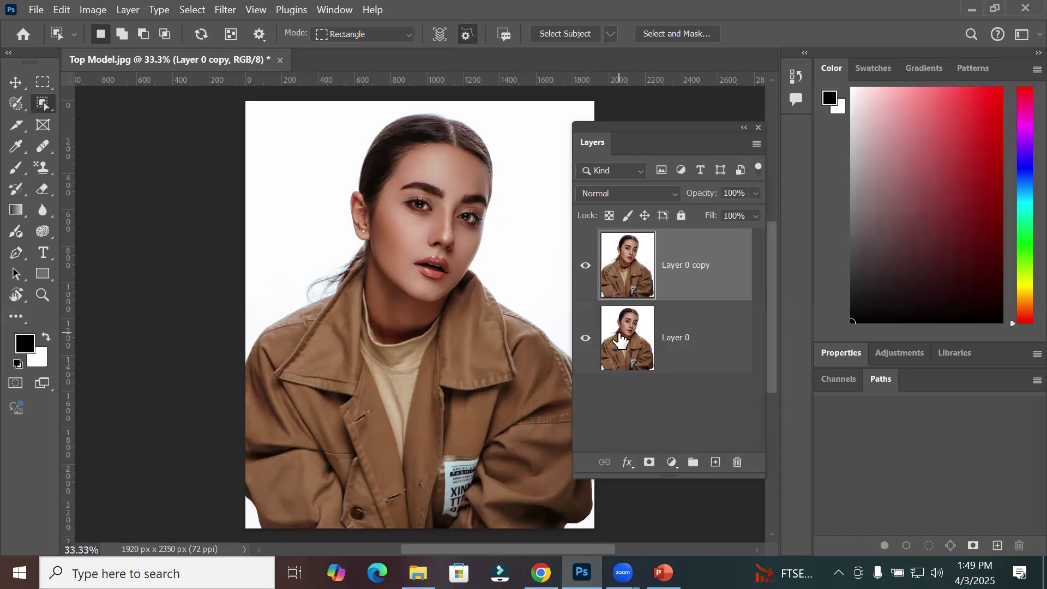
- Rename the lower portrait layer as Before and the upper copy as After
double_click(671, 338)
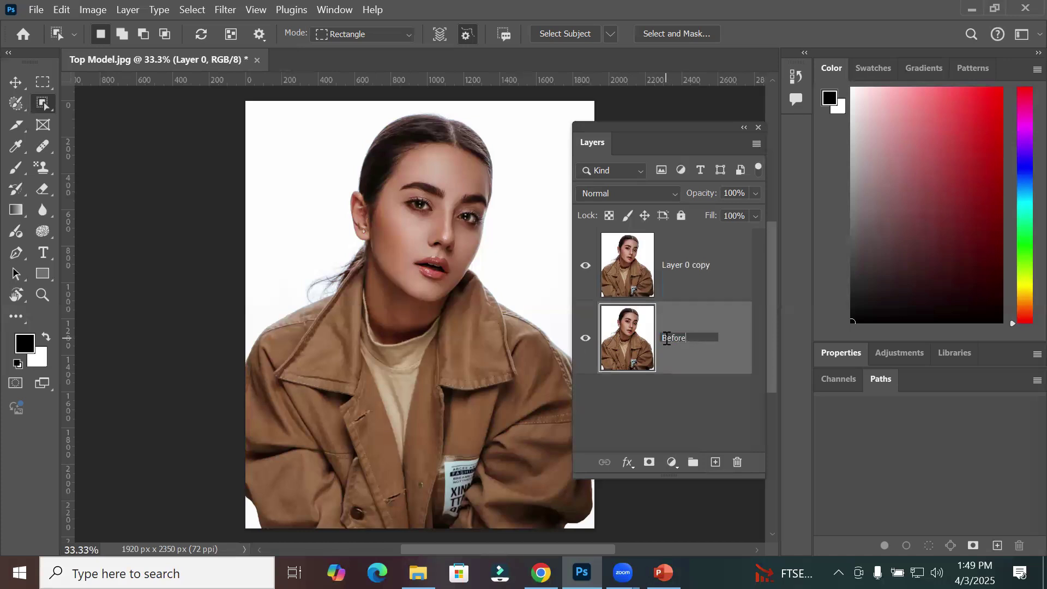
key("Return")
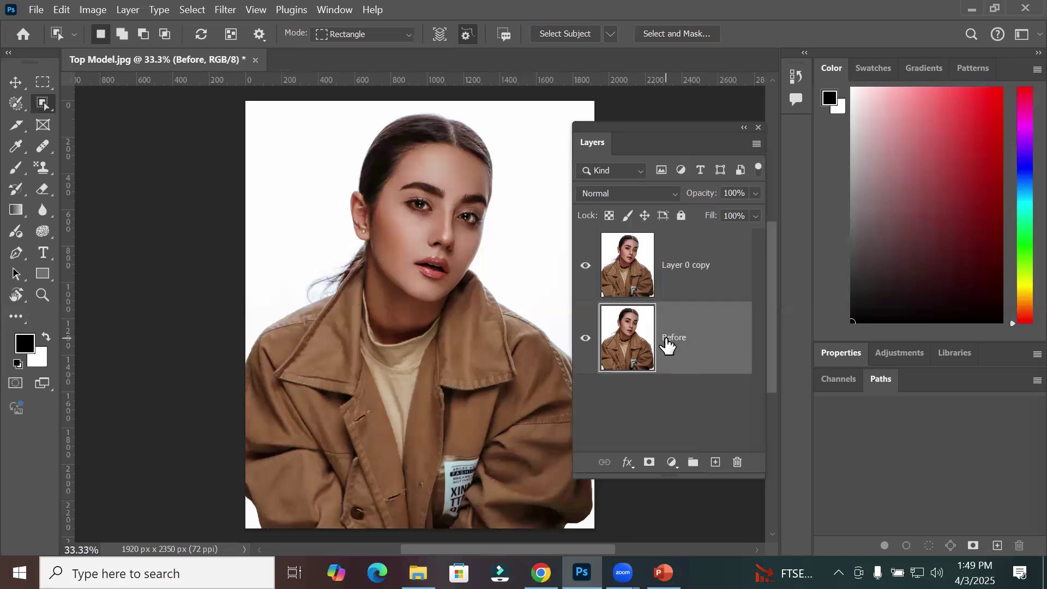
double_click(671, 266)
type("A")
key("Return")
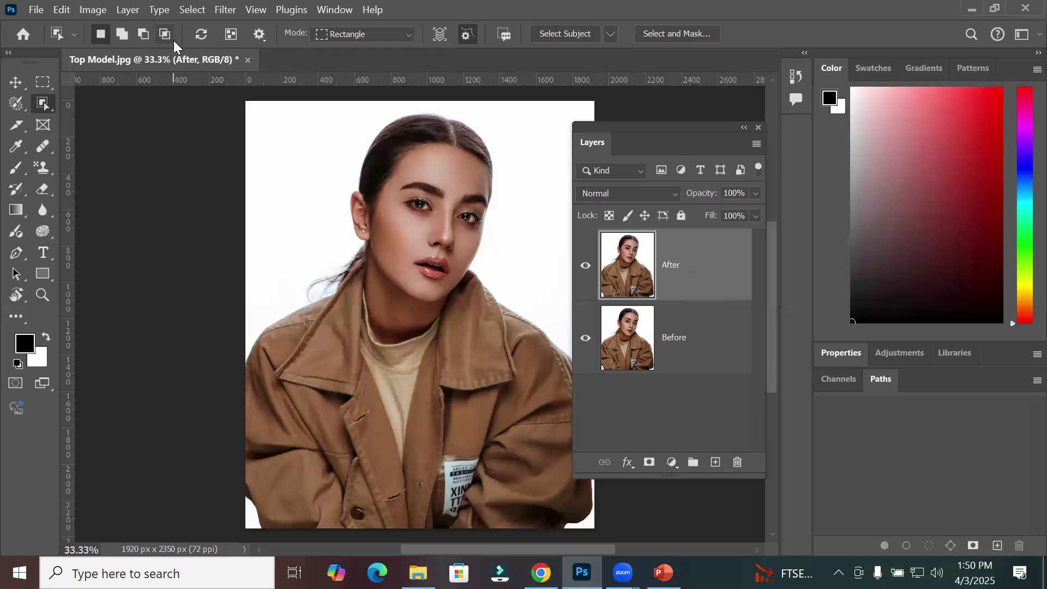
left_click(61, 9)
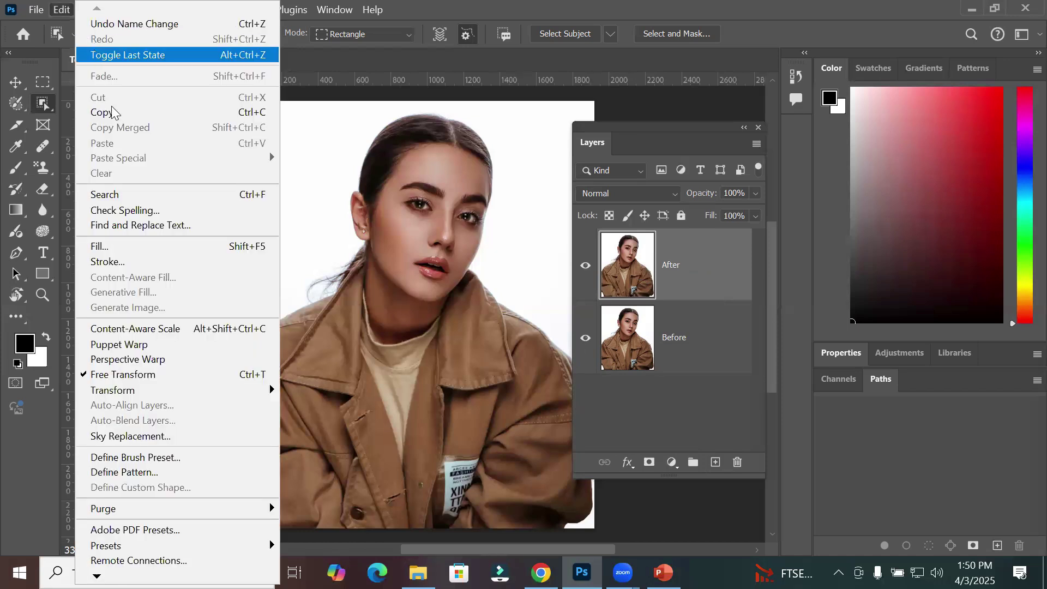
left_click(123, 344)
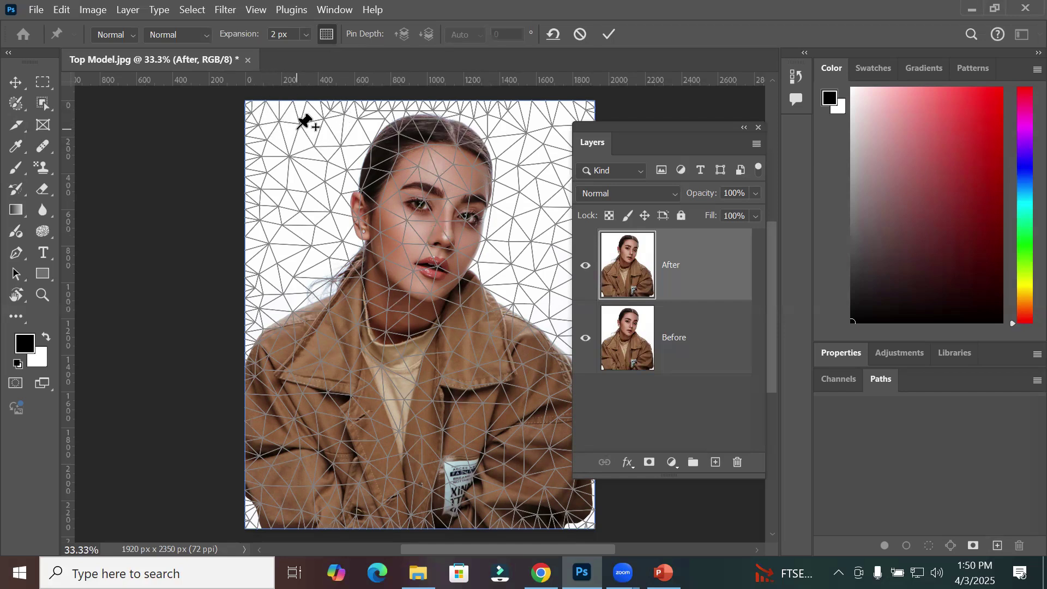
left_click(578, 34)
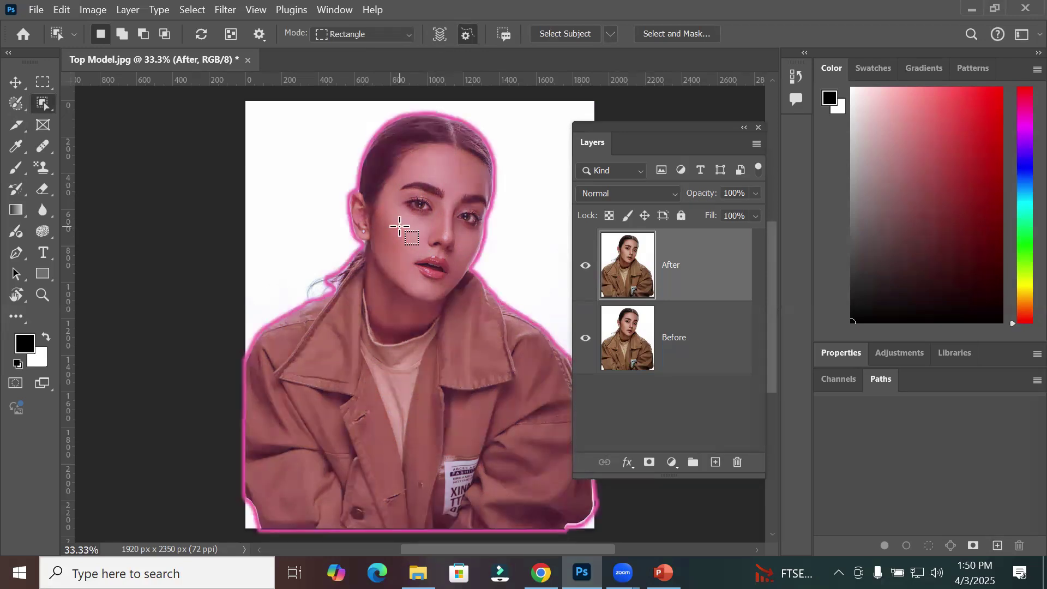
- Select the woman on the After layer with Select Subject and expand the selection by 20 pixels
left_click(554, 34)
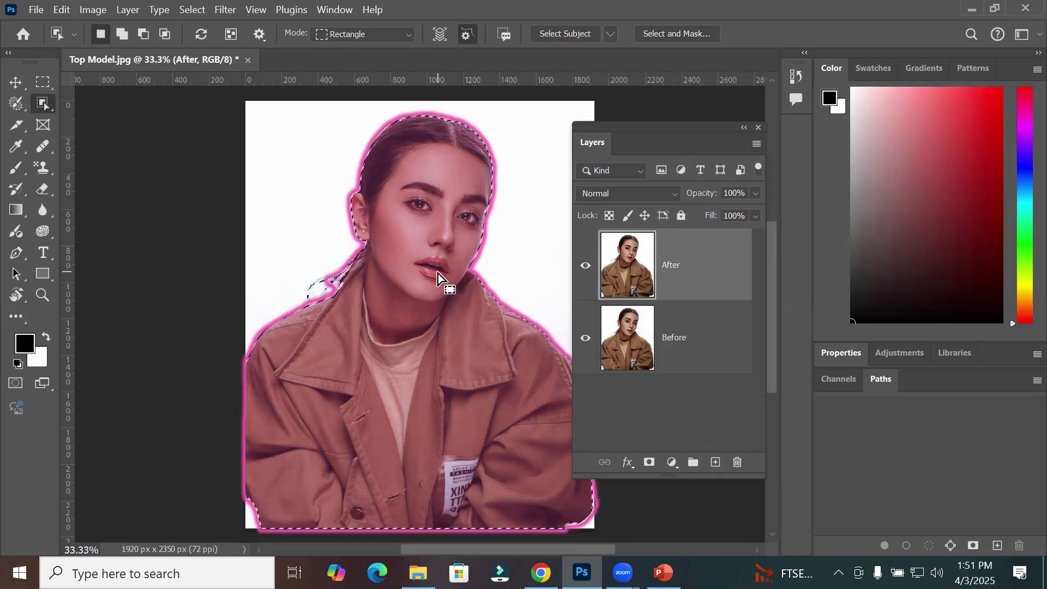
scroll(374, 208, "up", 1)
scroll(375, 208, "up", 3)
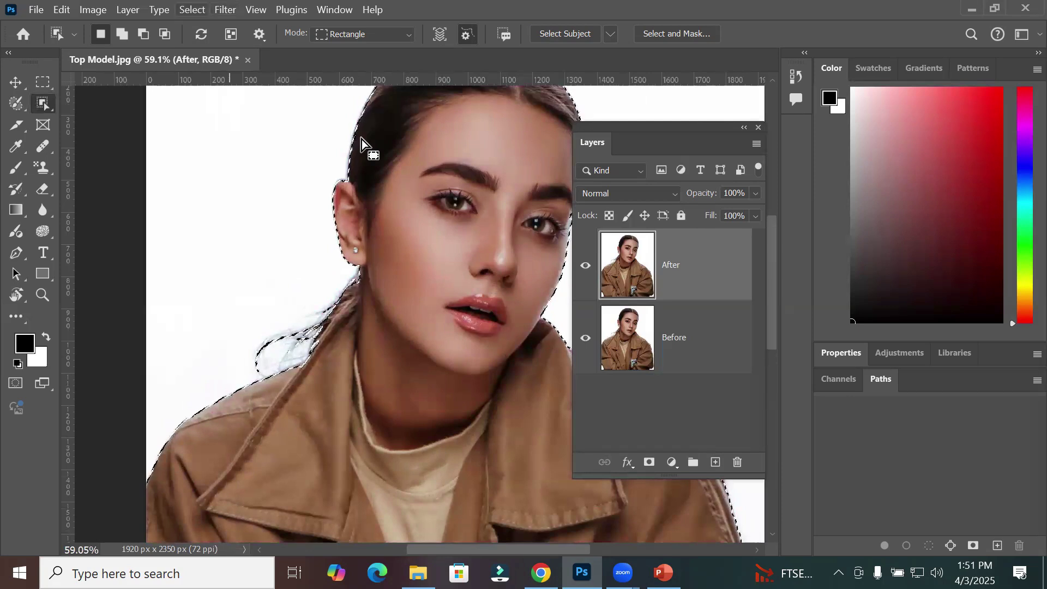
left_click(192, 9)
mouse_move(277, 242)
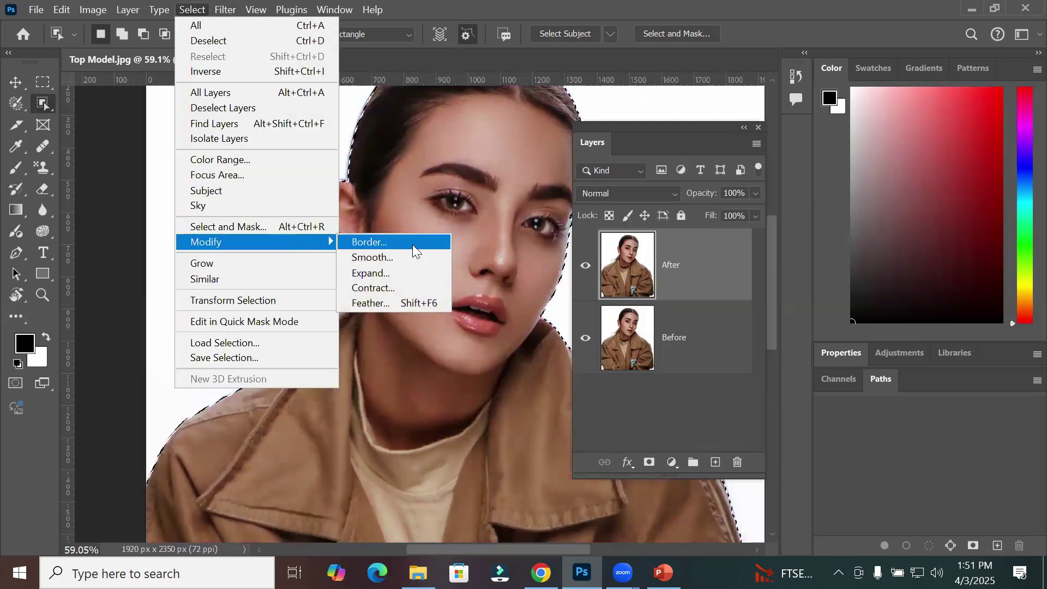
left_click(394, 273)
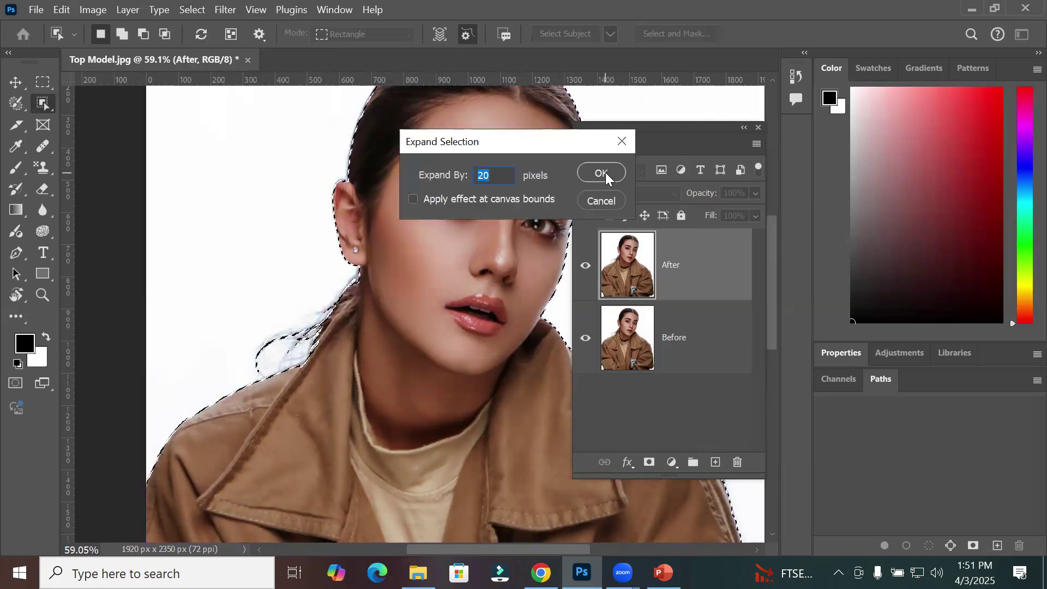
left_click(605, 172)
- Copy the selected woman to a new layer and hide the After and Before layers
left_click(584, 265)
left_click(584, 264)
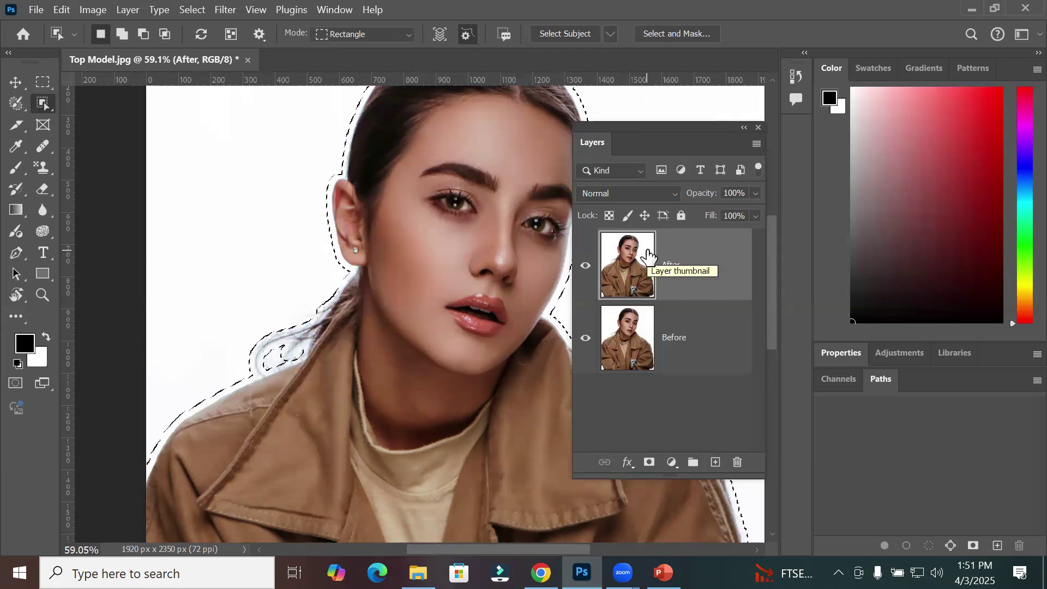
key("ctrl+j")
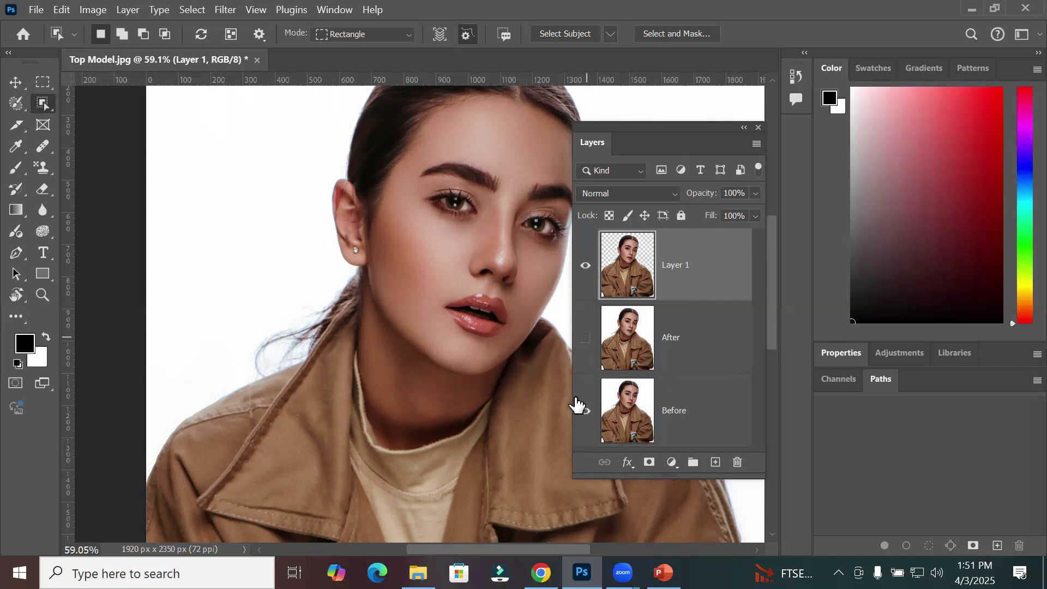
left_click(584, 417)
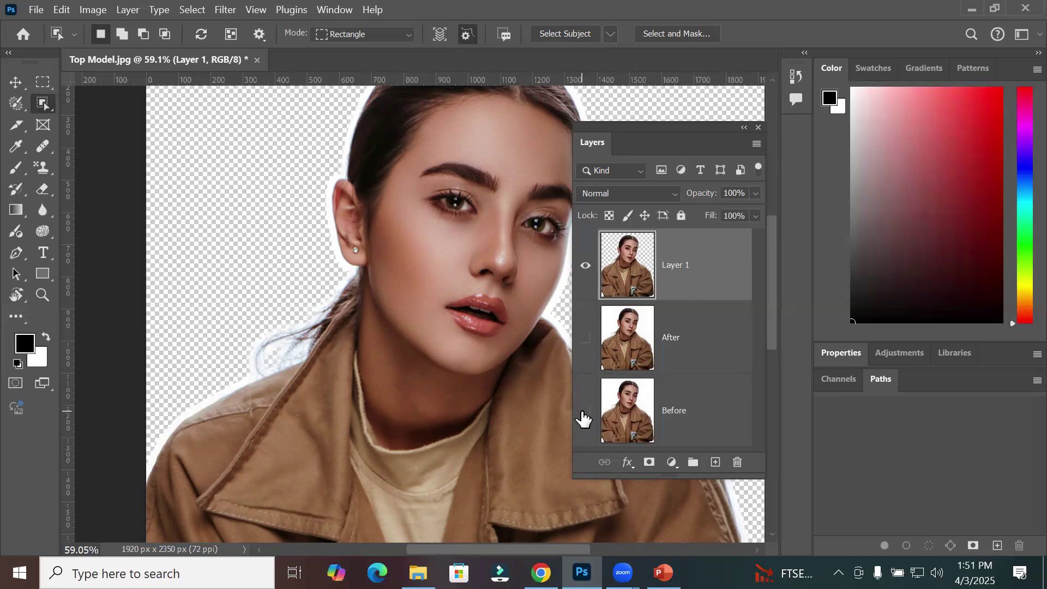
scroll(500, 250, "down", 5)
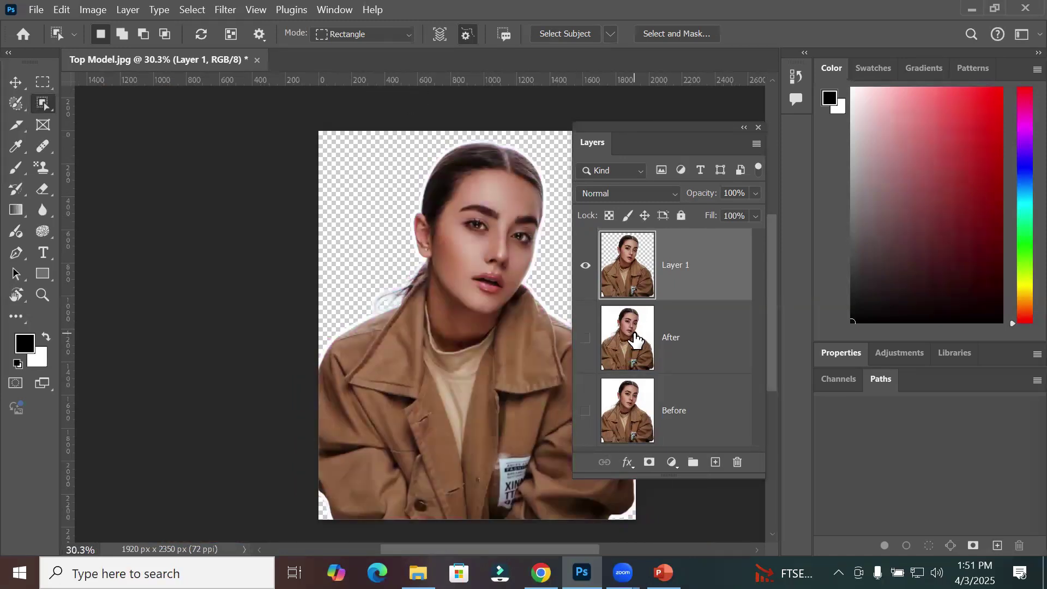
- Delete the After layer
left_click(634, 339)
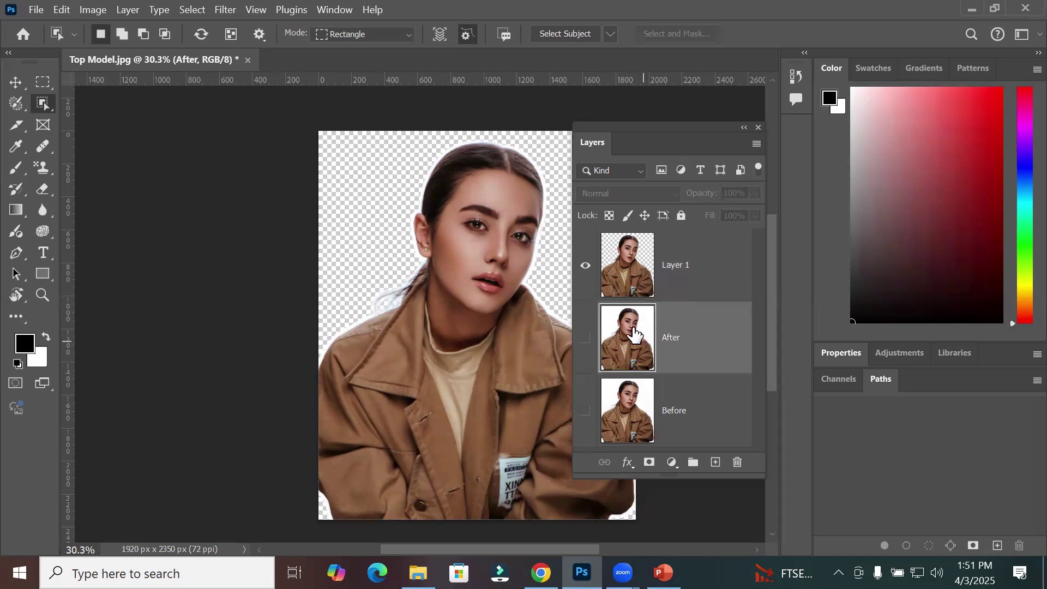
left_click(737, 462)
left_click(498, 236)
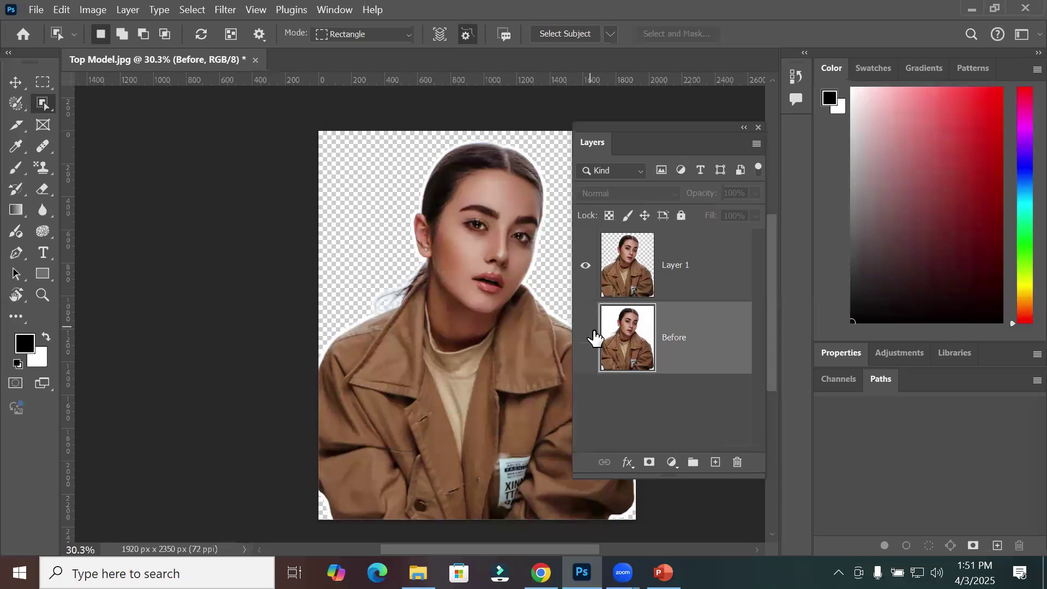
- Start Puppet Warp on Layer 1 and move the Layers panel off the woman's shoulder
left_click(613, 267)
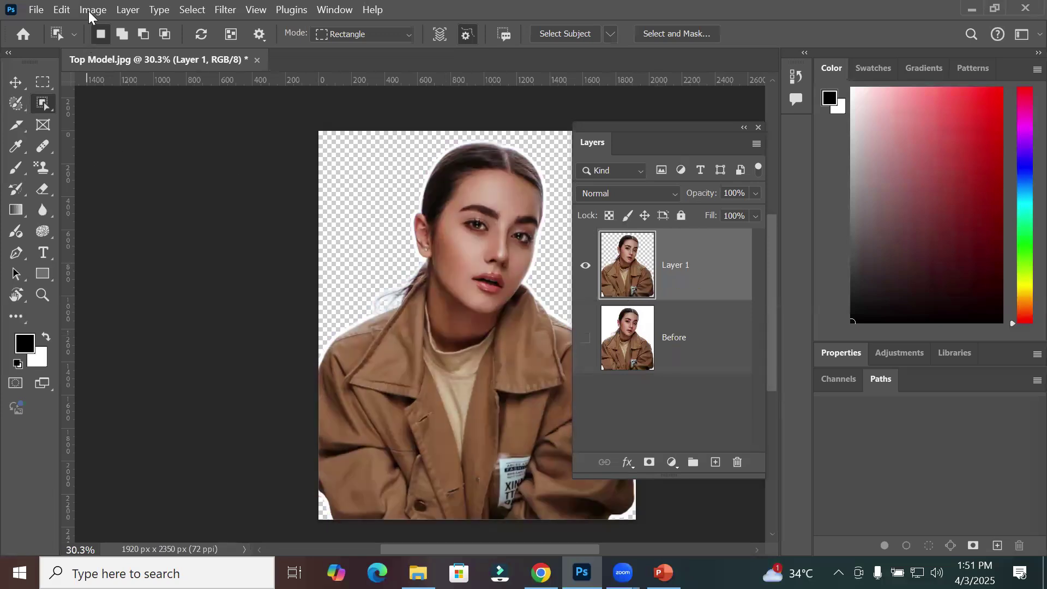
left_click(62, 12)
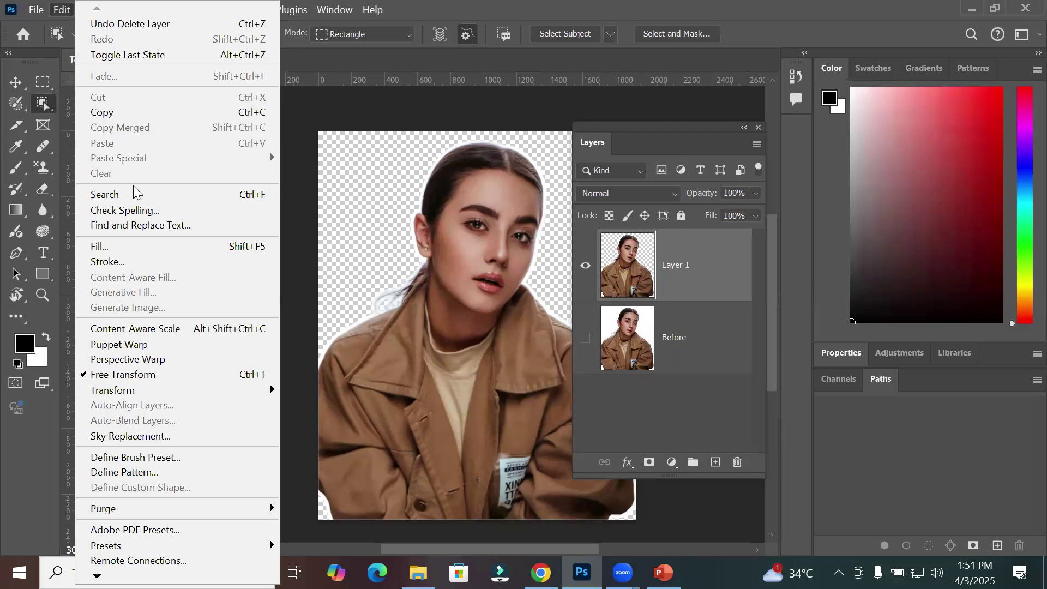
left_click(123, 344)
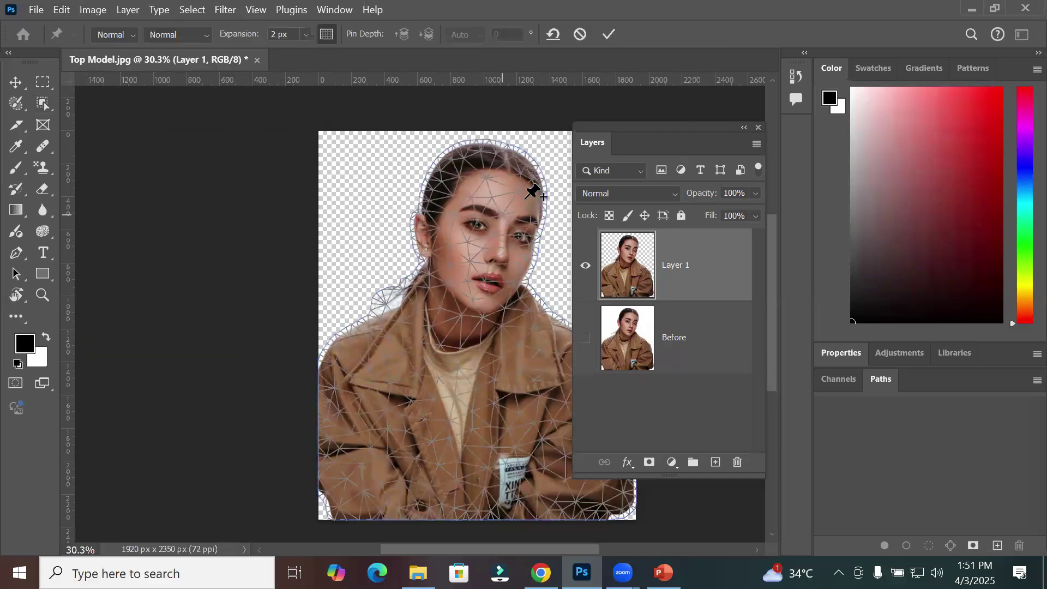
left_click_drag(630, 126, 684, 140)
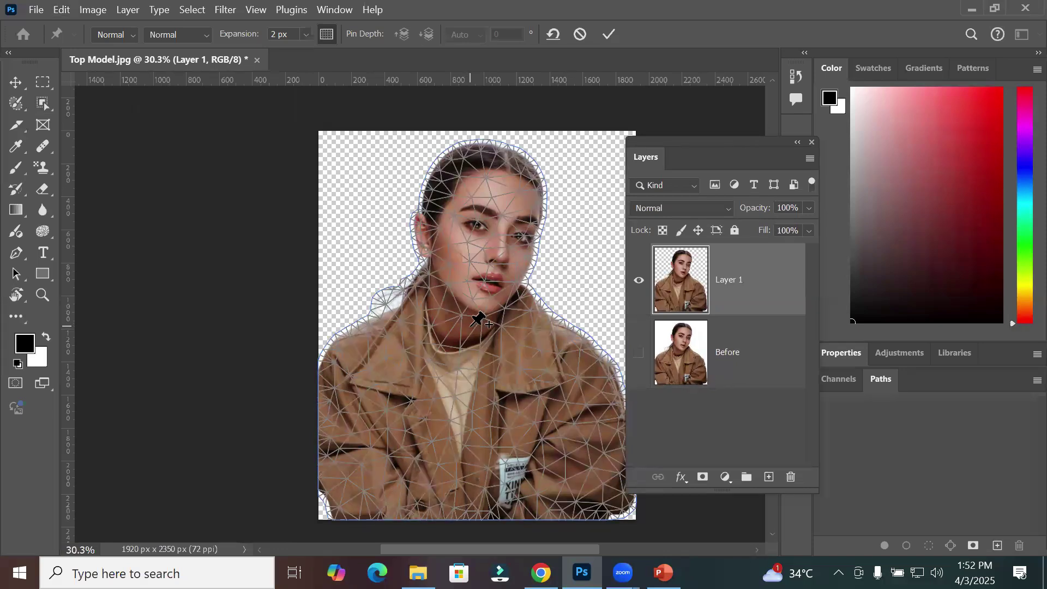
- Try moving the woman with a single warp pin at the top of her head, and delete that pin
left_click(496, 153)
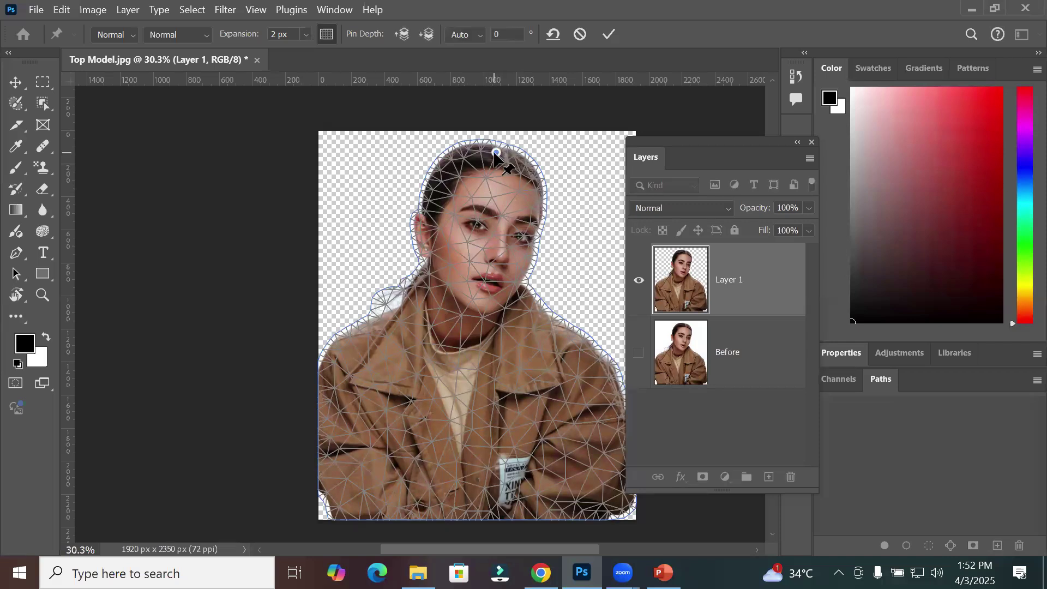
mouse_move(495, 154)
left_mouse_down()
mouse_move(485, 172)
mouse_move(516, 149)
mouse_move(540, 183)
mouse_move(547, 175)
mouse_move(523, 147)
mouse_move(562, 186)
mouse_move(530, 192)
mouse_move(534, 140)
mouse_move(507, 163)
mouse_move(485, 163)
mouse_move(501, 146)
left_mouse_up()
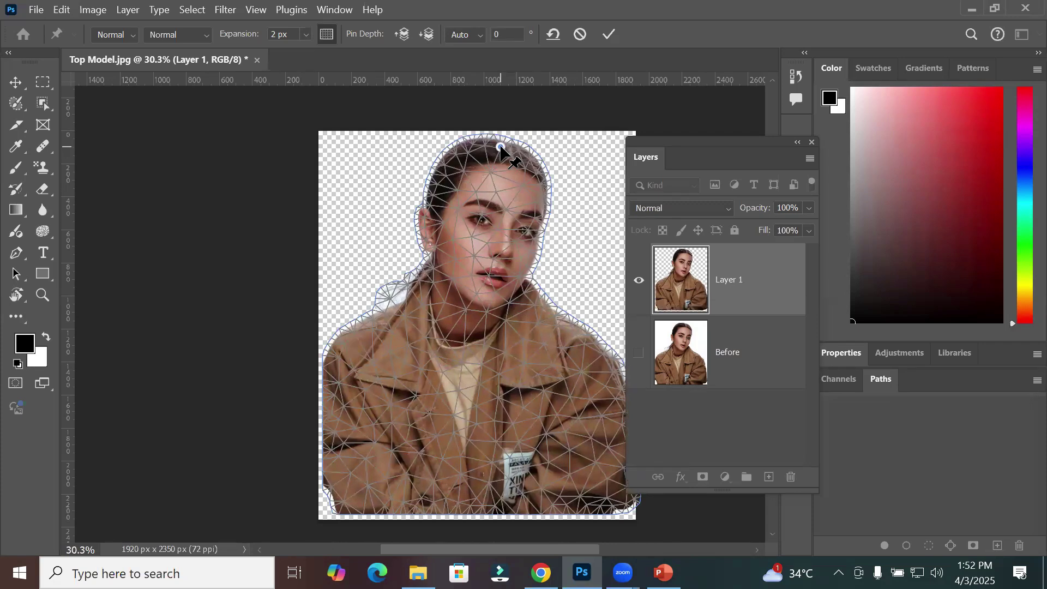
right_click(500, 146)
left_click(533, 155)
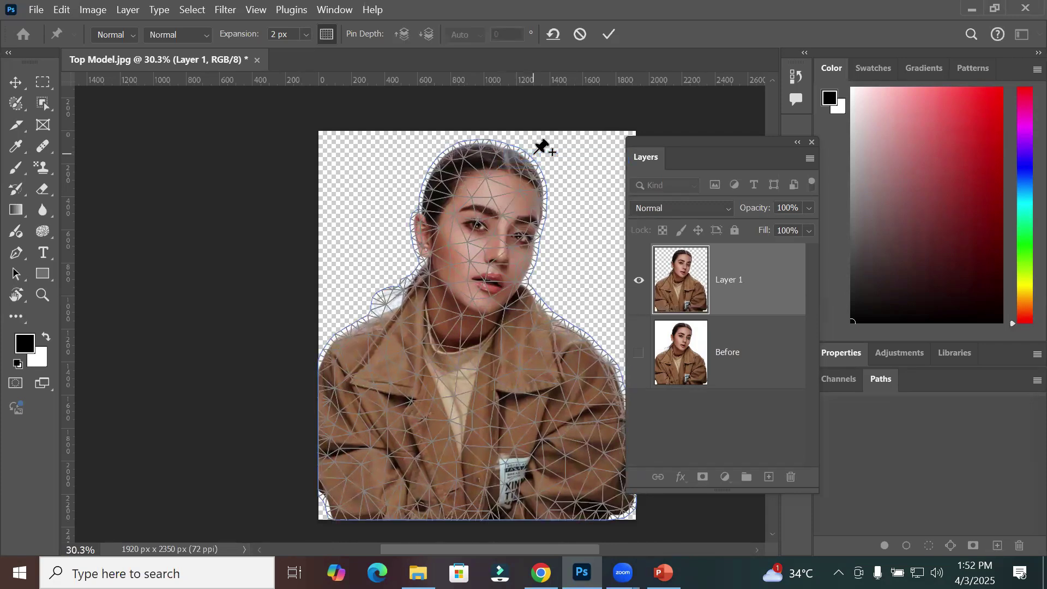
- Place warp pins on the woman's collar below the neck and at both bottom corners of her jacket
left_click(499, 349)
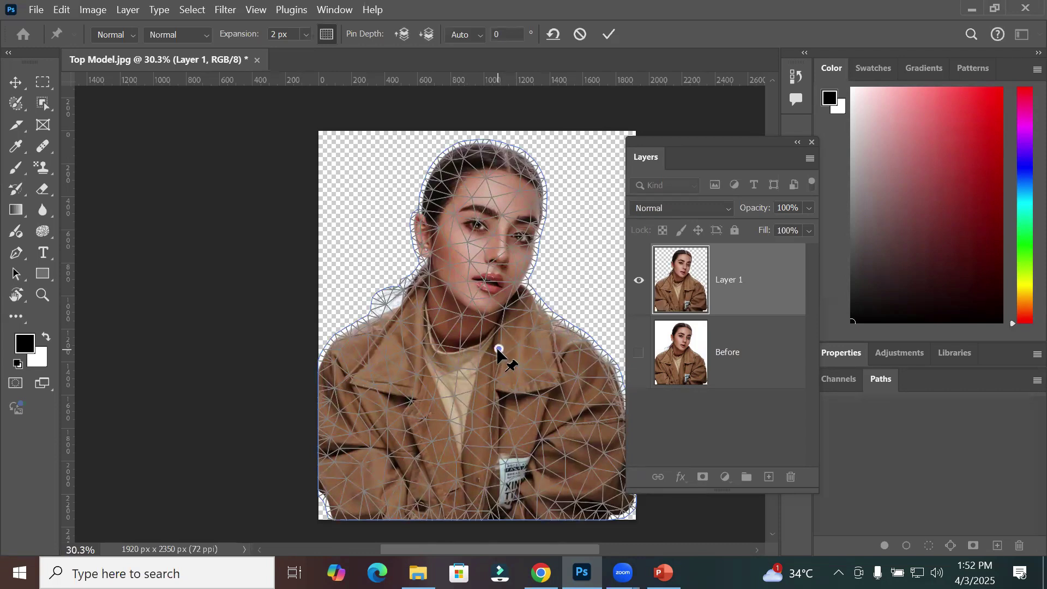
mouse_move(498, 349)
left_mouse_down()
mouse_move(470, 342)
mouse_move(514, 364)
mouse_move(524, 360)
mouse_move(498, 345)
mouse_move(575, 310)
mouse_move(460, 299)
mouse_move(518, 334)
mouse_move(498, 349)
left_mouse_up()
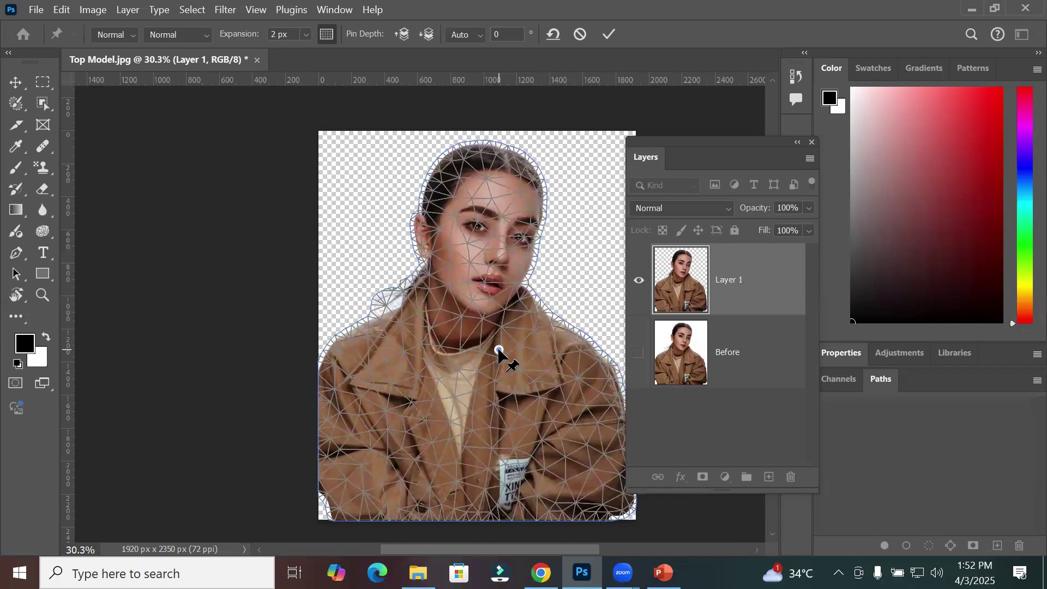
left_click(335, 519)
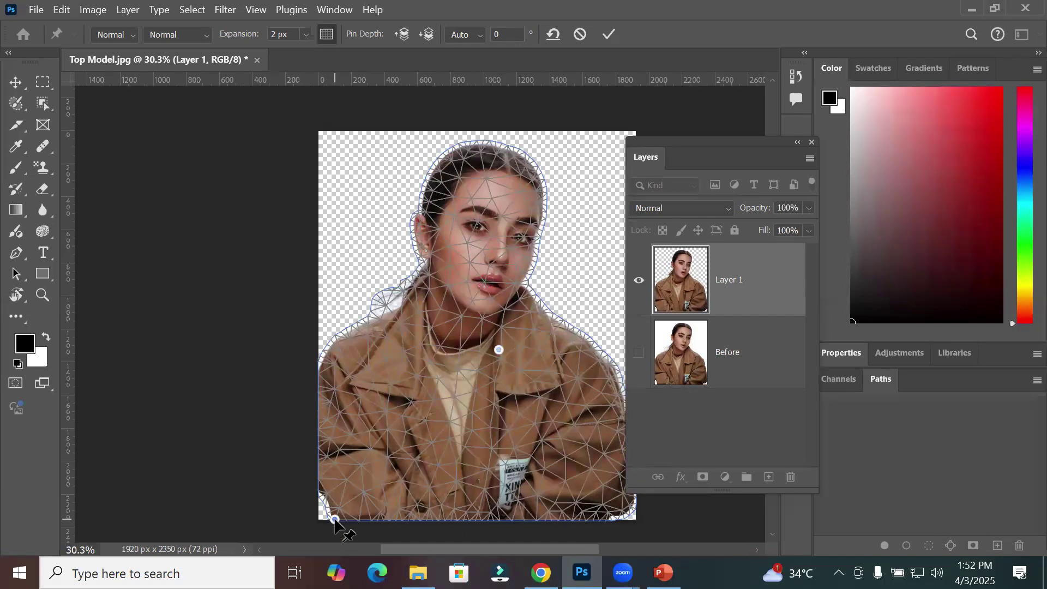
left_click(605, 517)
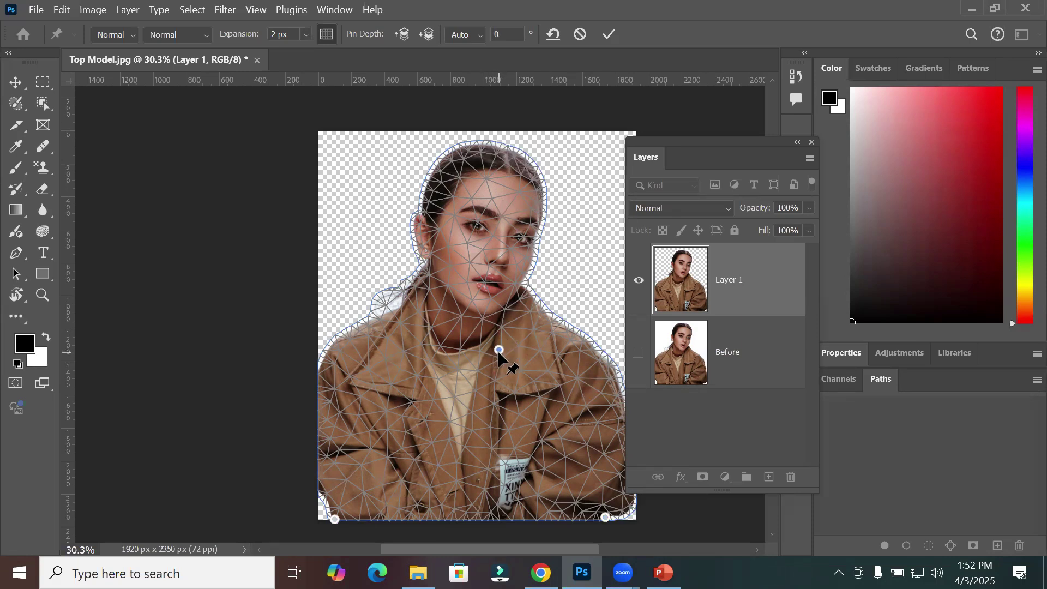
- Nudge the collar pin and add warp pins at the jacket's bottom centre, the opposite collar side and the woman's neck
mouse_move(498, 353)
left_mouse_down()
mouse_move(521, 257)
mouse_move(523, 306)
mouse_move(514, 261)
mouse_move(532, 229)
mouse_move(491, 360)
mouse_move(515, 305)
mouse_move(514, 355)
mouse_move(511, 315)
mouse_move(533, 283)
mouse_move(505, 348)
left_mouse_up()
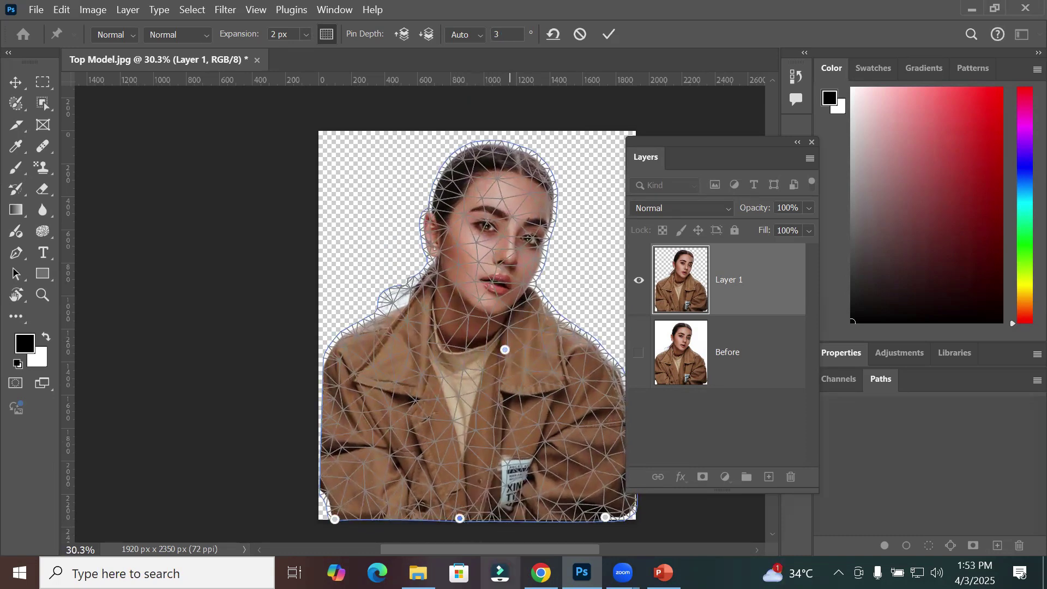
mouse_move(541, 573)
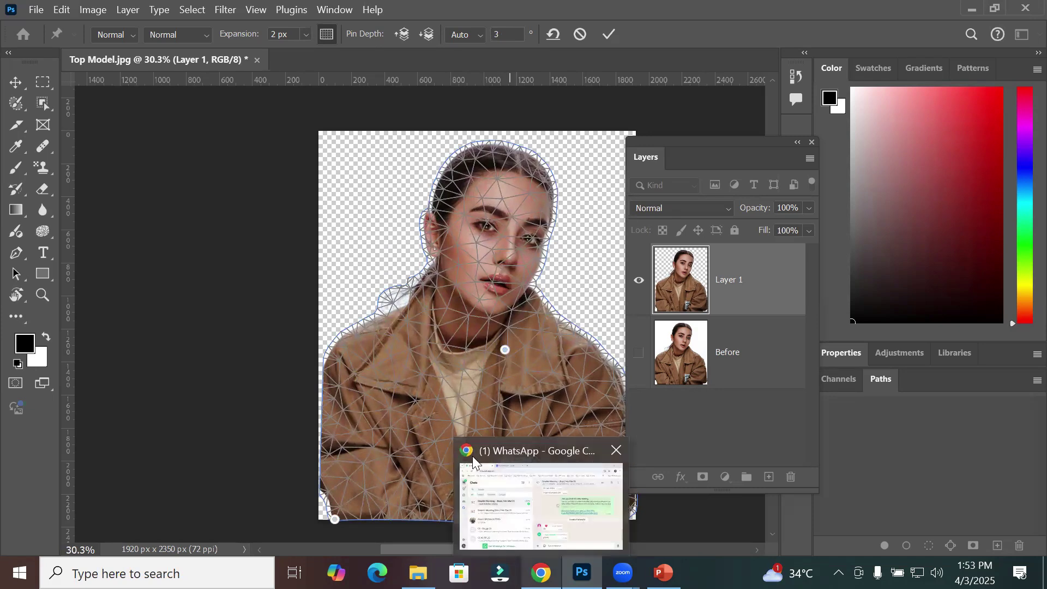
left_click(415, 344)
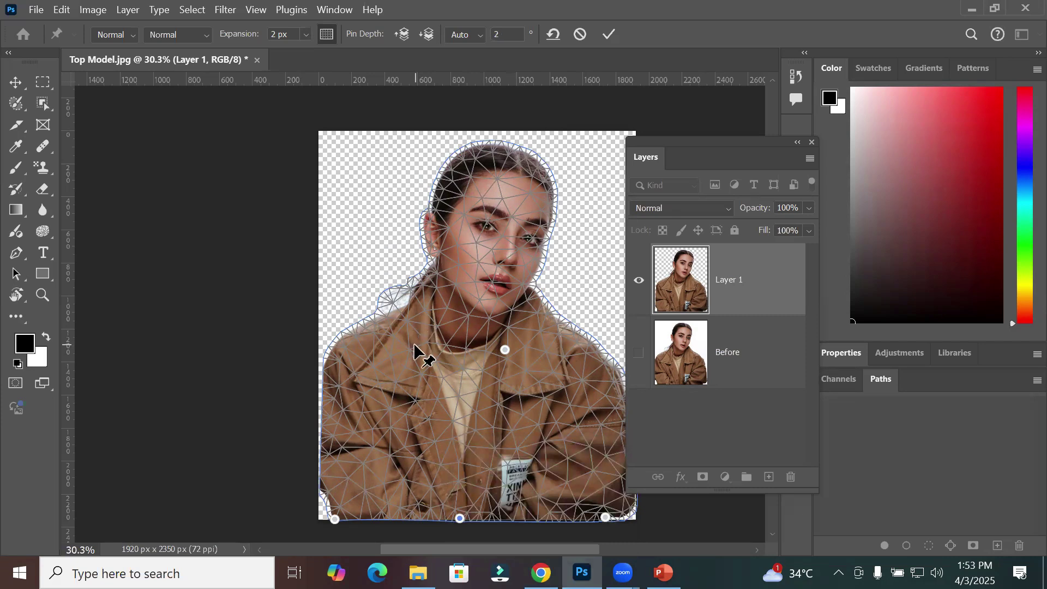
left_click(467, 317)
mouse_move(468, 309)
left_mouse_down()
mouse_move(477, 266)
mouse_move(465, 322)
left_mouse_up()
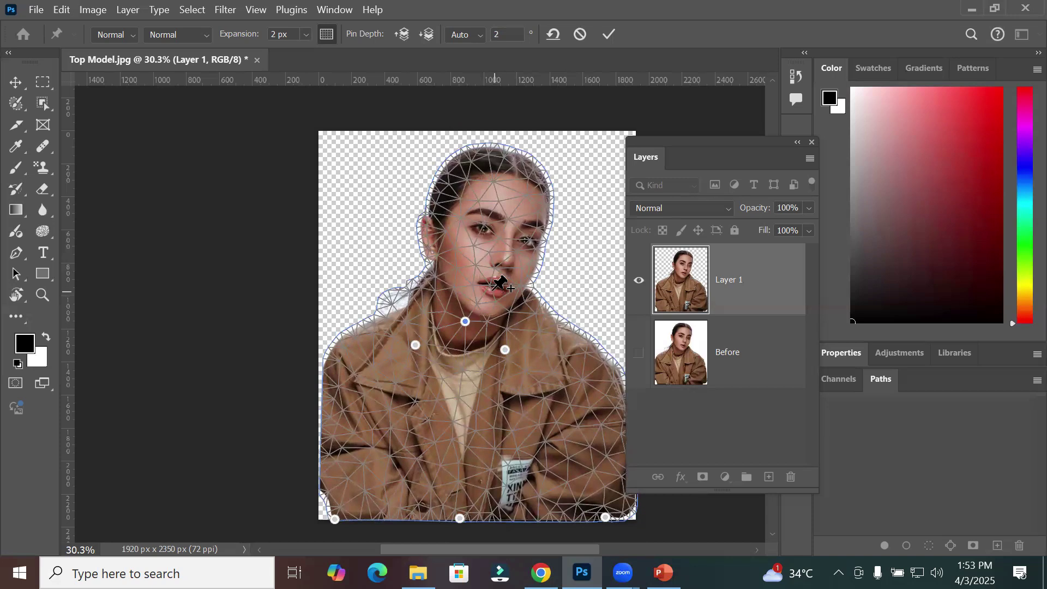
- Add warp pins on the woman's mouth and the top of her head, tilt her head about 30° to the side, and apply the warp
mouse_move(491, 288)
left_mouse_down()
mouse_move(484, 302)
mouse_move(490, 270)
mouse_move(484, 298)
mouse_move(426, 289)
mouse_move(528, 304)
mouse_move(482, 262)
mouse_move(422, 272)
mouse_move(521, 271)
mouse_move(431, 272)
mouse_move(473, 294)
left_mouse_up()
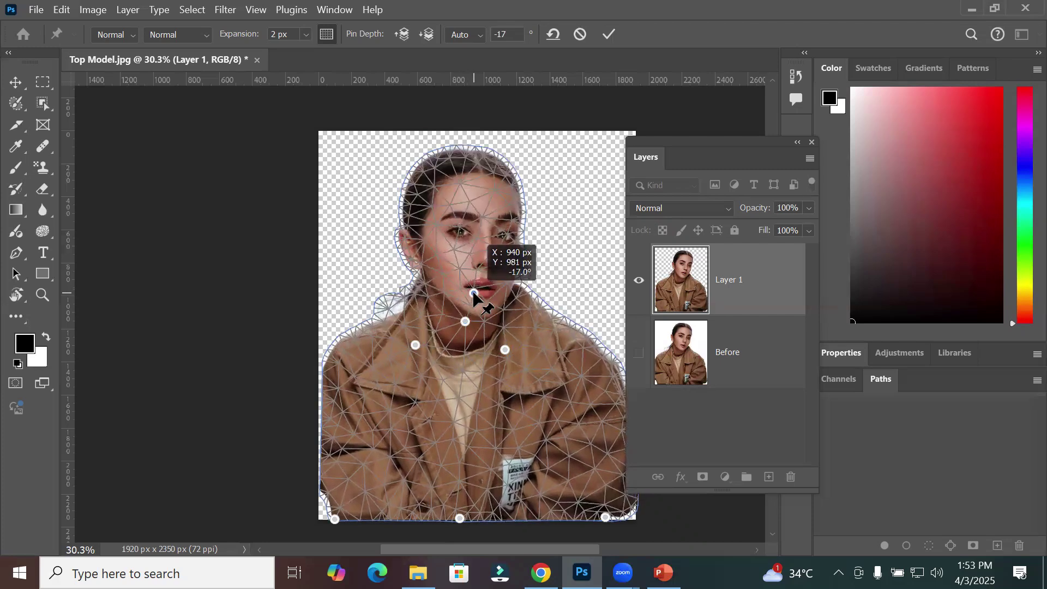
left_click(468, 155)
left_click_drag(468, 155, 550, 160)
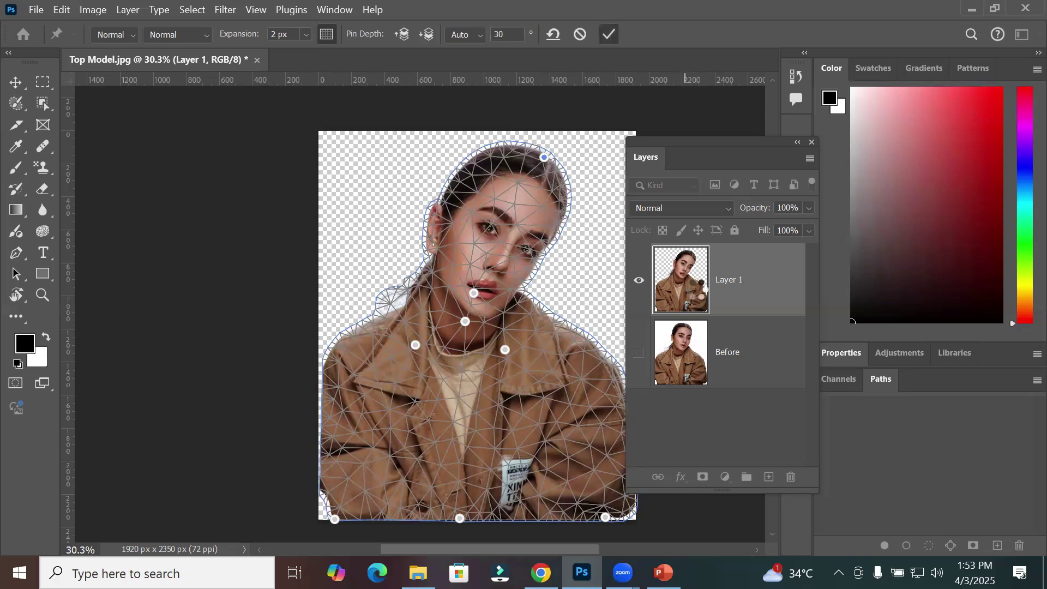
- Show the Before layer and toggle the visibility of both layers to compare the warped pose with the original
left_click(639, 353)
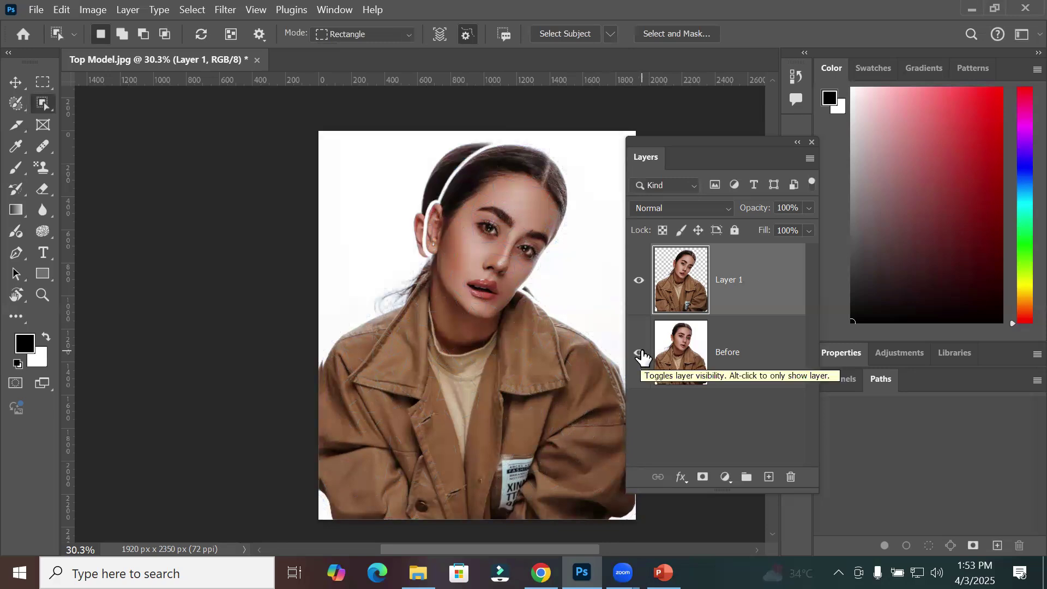
left_click(640, 355)
left_click(640, 354)
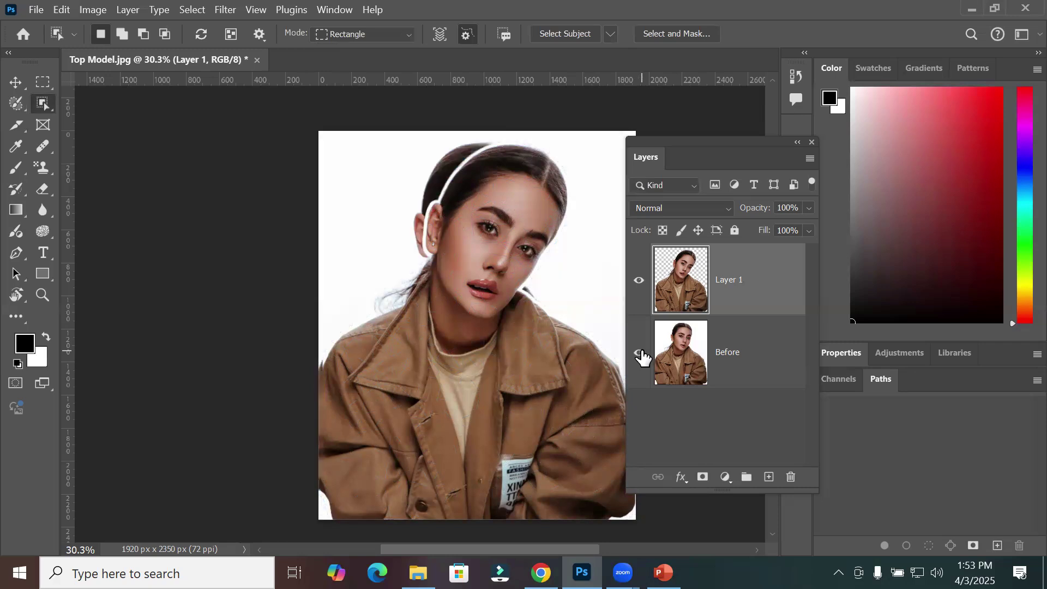
left_click(640, 355)
left_click(640, 354)
left_click(639, 283)
left_click(639, 282)
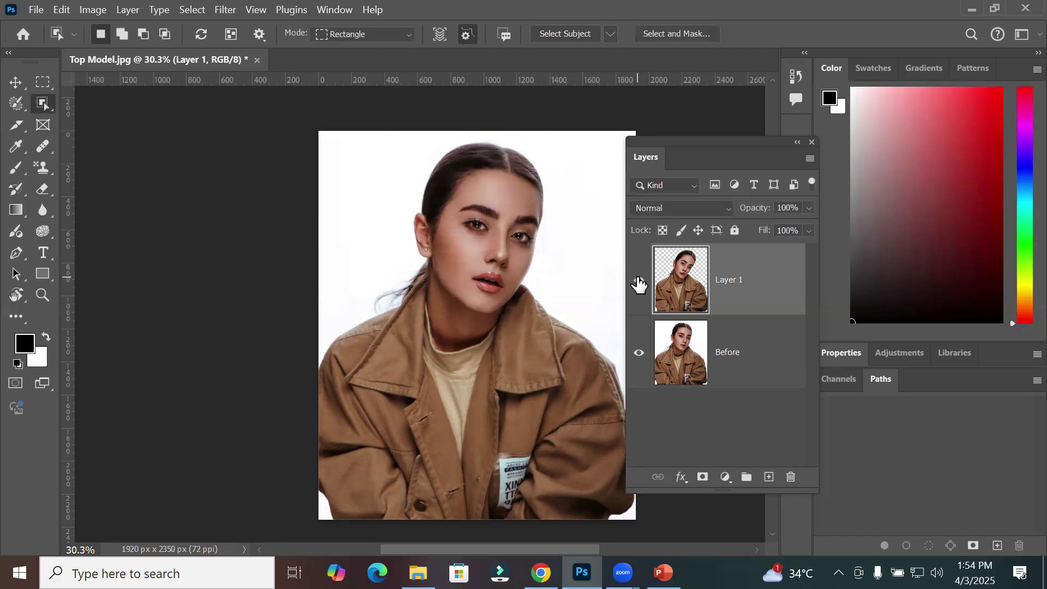
left_click(639, 282)
left_click(639, 283)
left_click(639, 282)
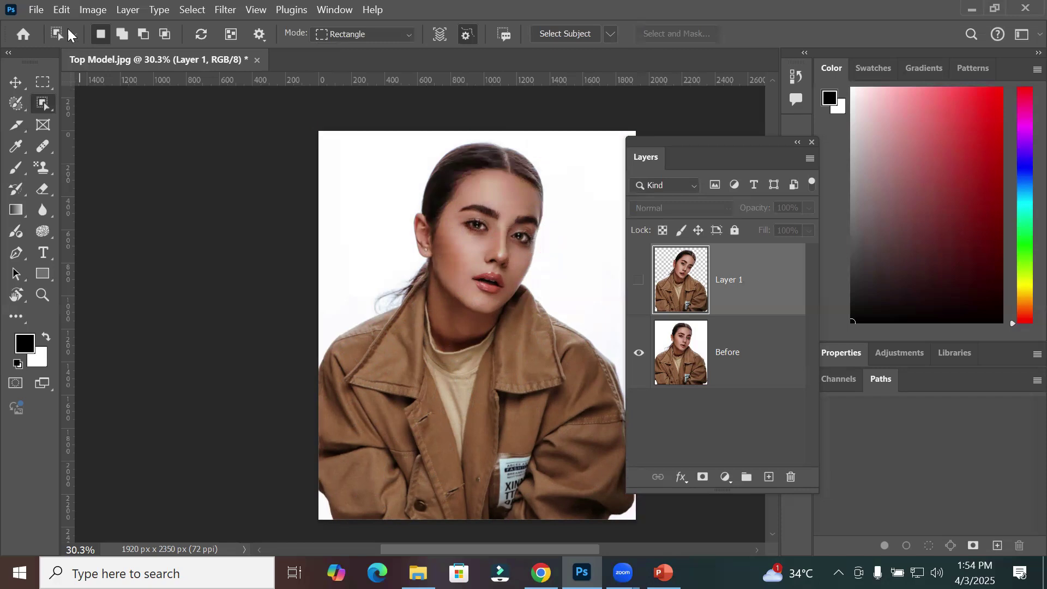
- Create a new A4 document of 210 x 297 mm at 300 ppi from the recent presets
left_click(36, 10)
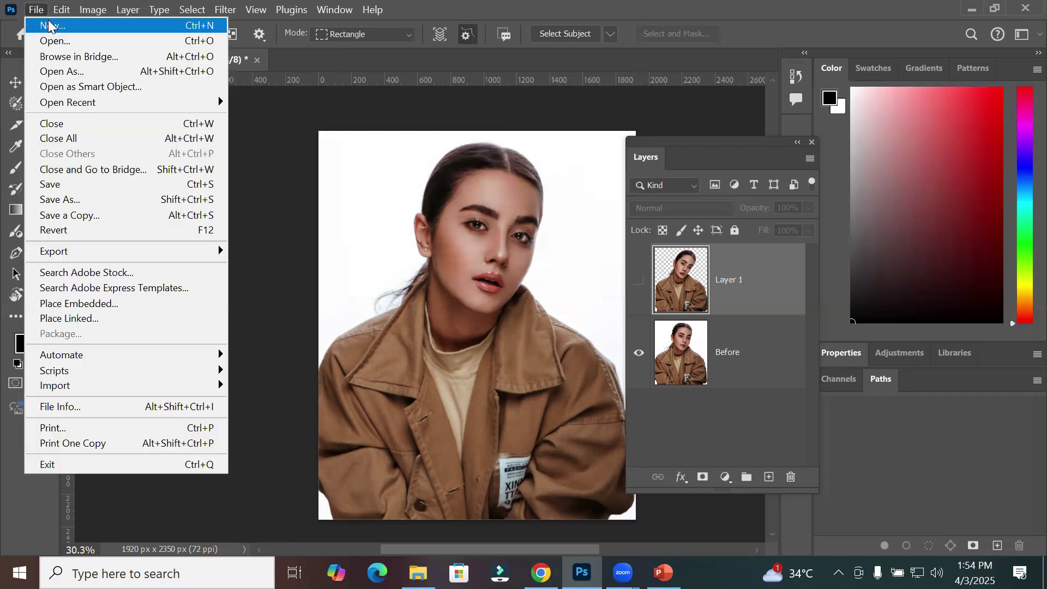
left_click(49, 26)
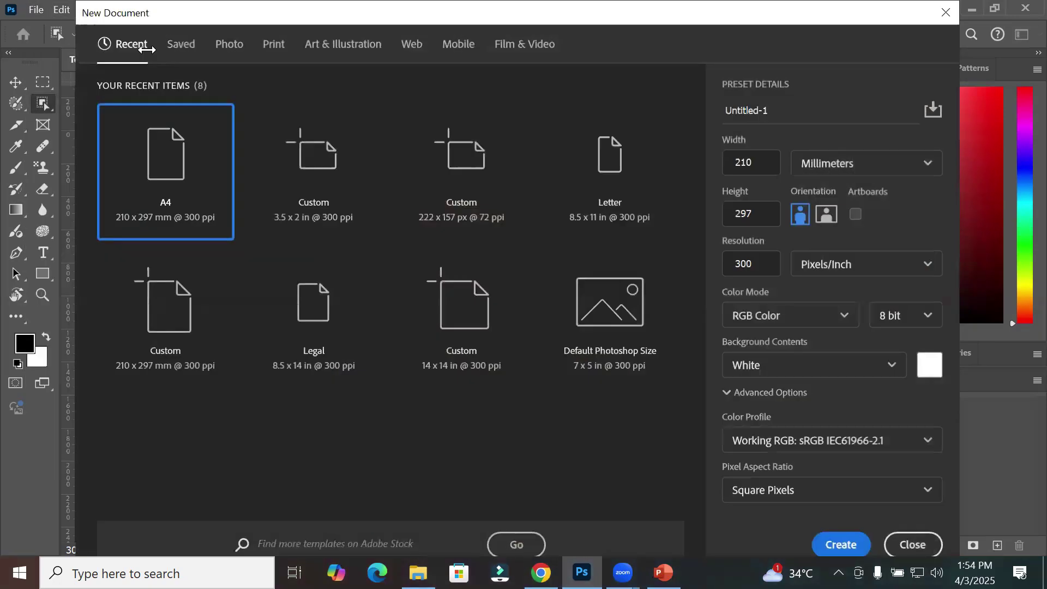
double_click(152, 171)
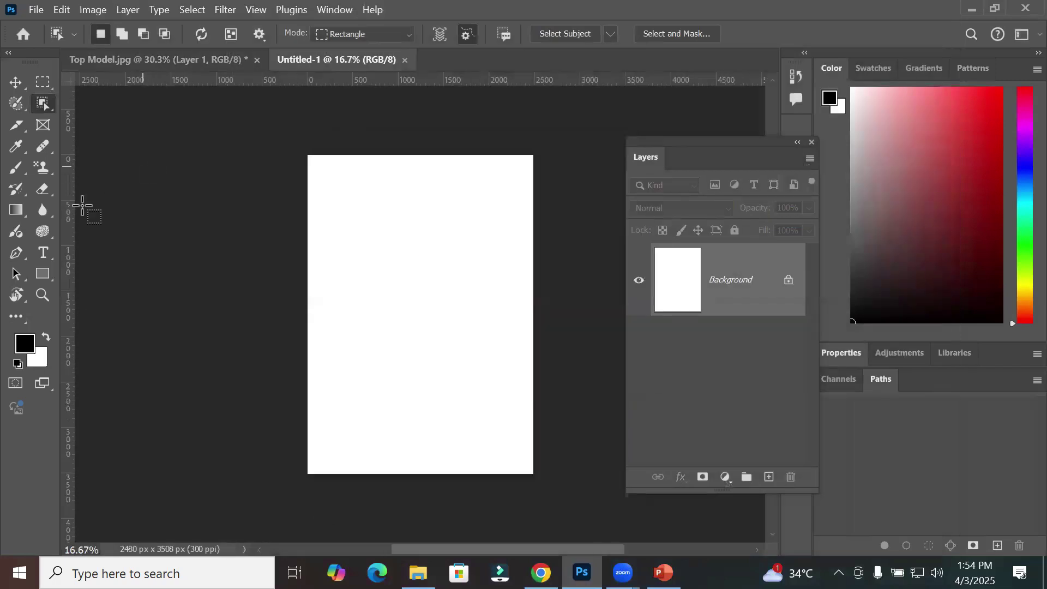
- Add the horizontal text "Puppet Warp" in 72 pt Agency FB and move it to the centre of the page
left_click(42, 254)
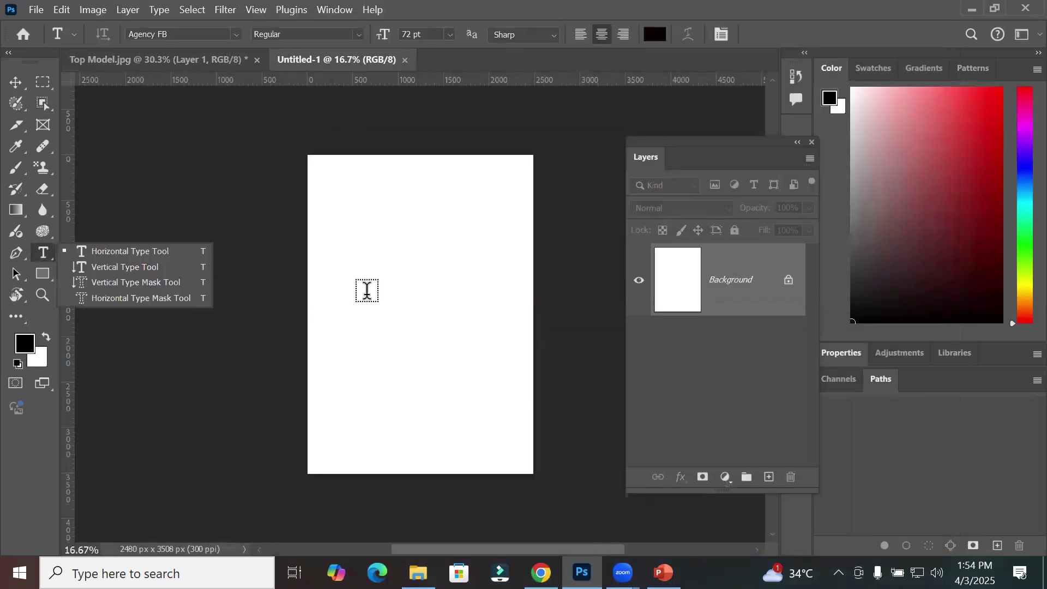
left_click(354, 302)
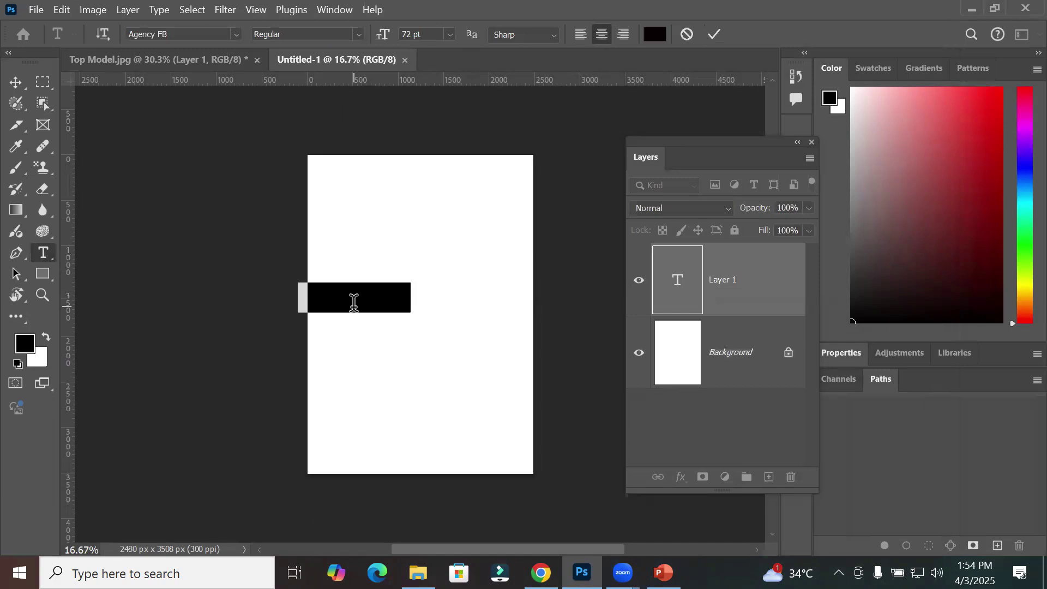
type("Pupp")
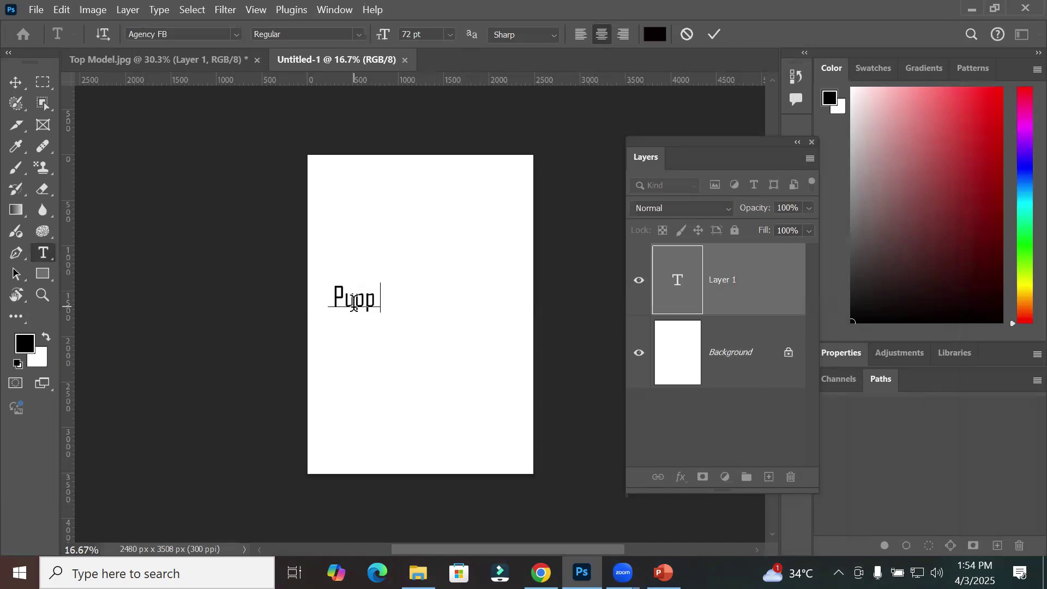
type("et Warp")
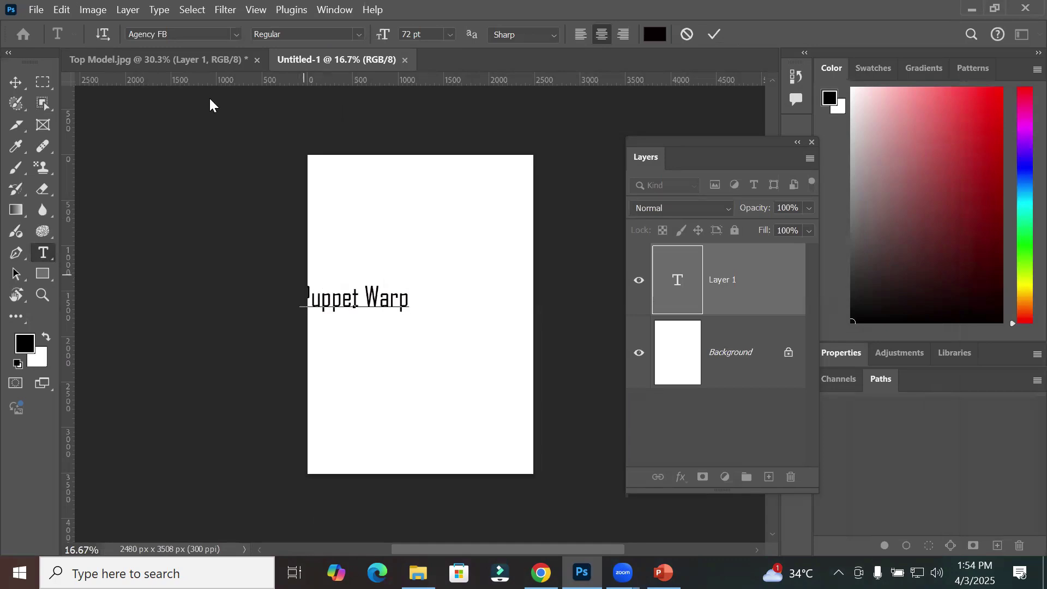
left_click(15, 83)
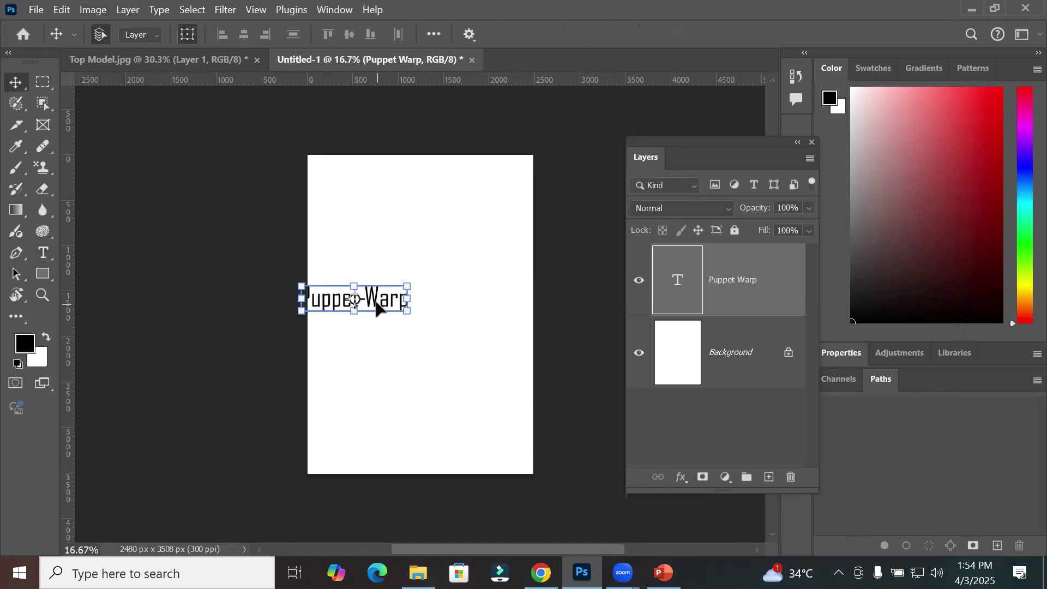
left_click_drag(375, 308, 441, 310)
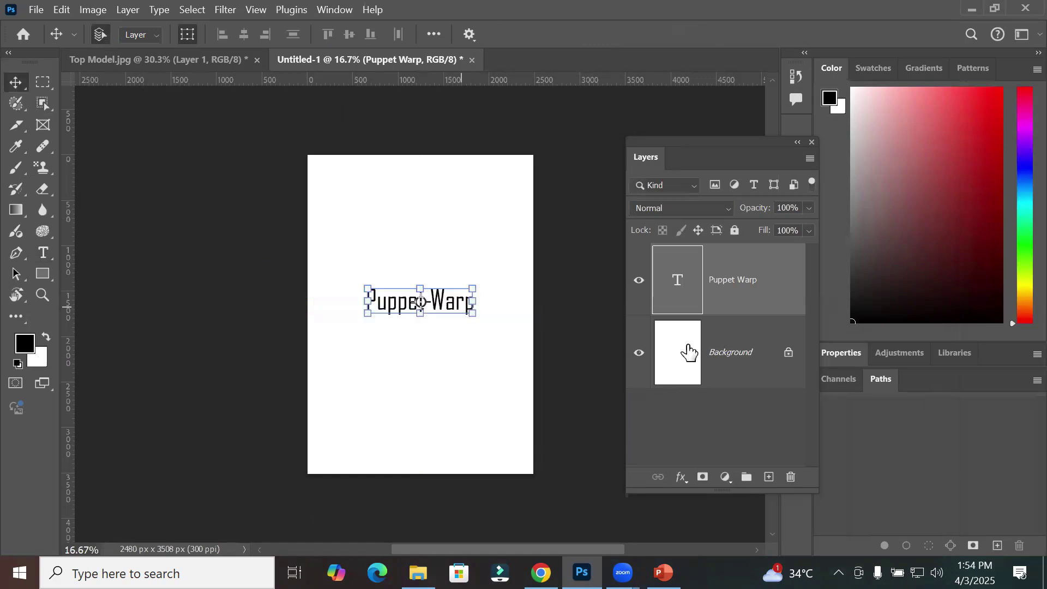
- Start Puppet Warp on the Puppet Warp text layer and accept rasterizing the text
scroll(451, 299, "up", 5)
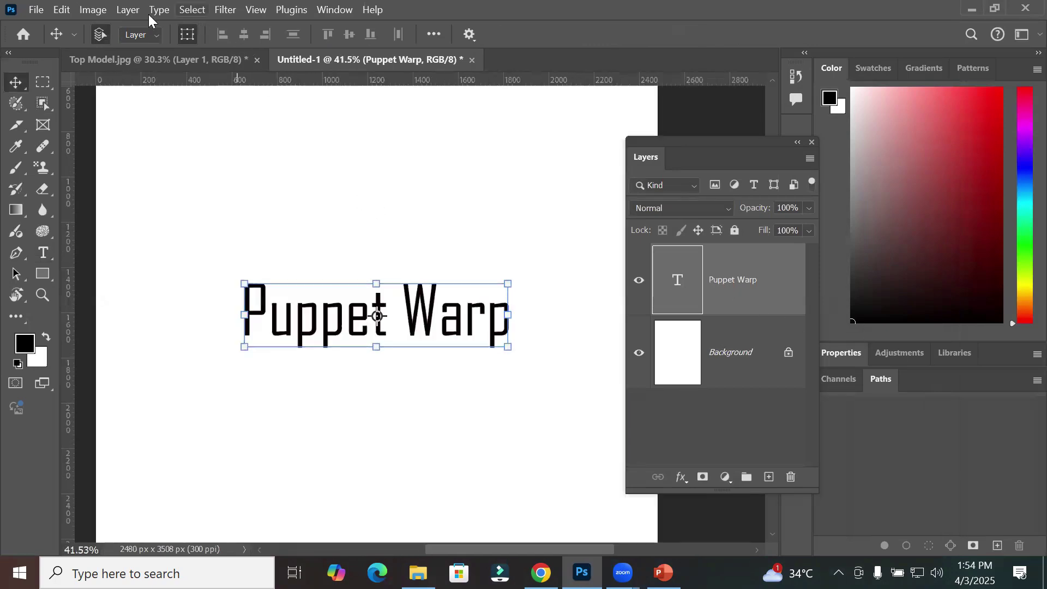
left_click(60, 14)
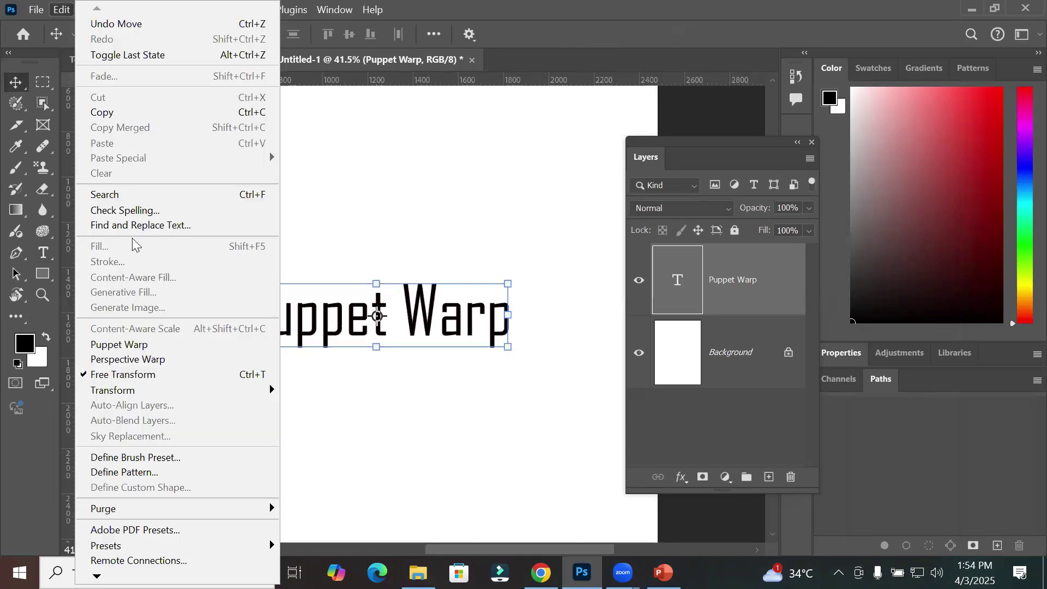
left_click(137, 347)
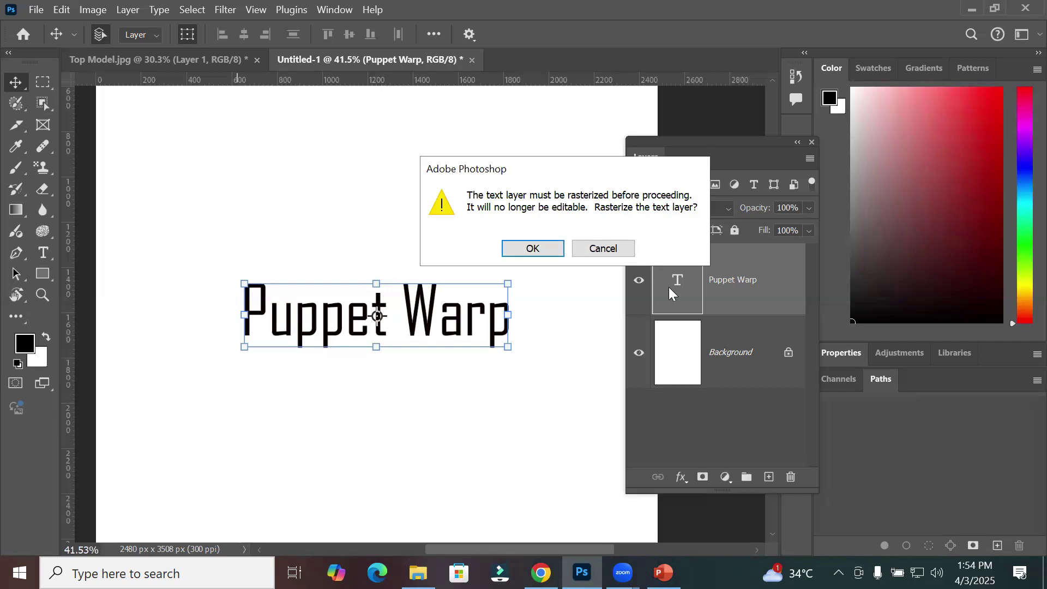
left_click(532, 250)
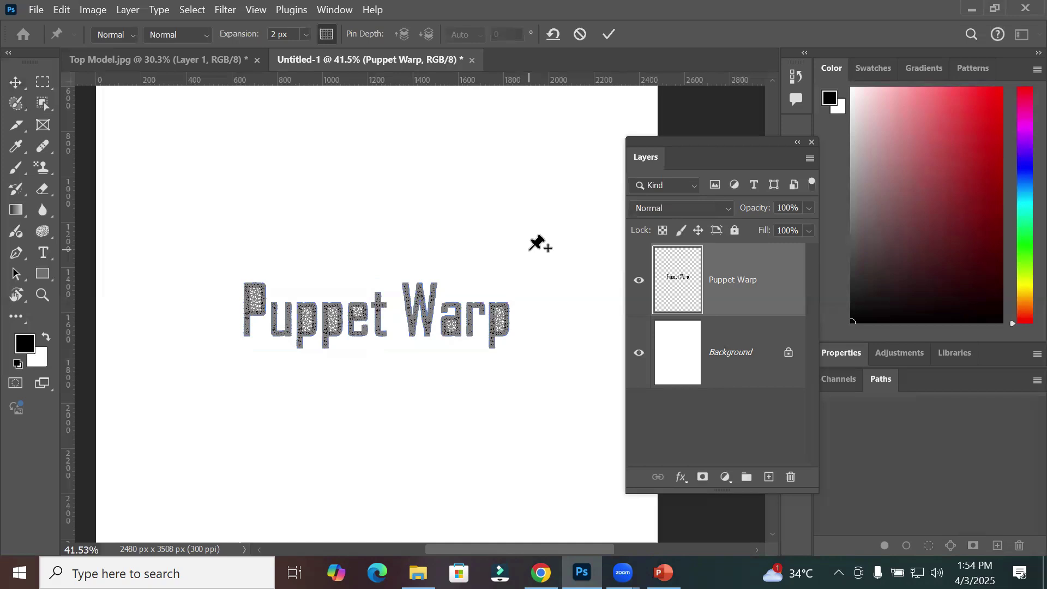
- Toggle the warp mesh display over the letters and try another mesh expansion, returning it to 2 px
scroll(305, 303, "up", 5)
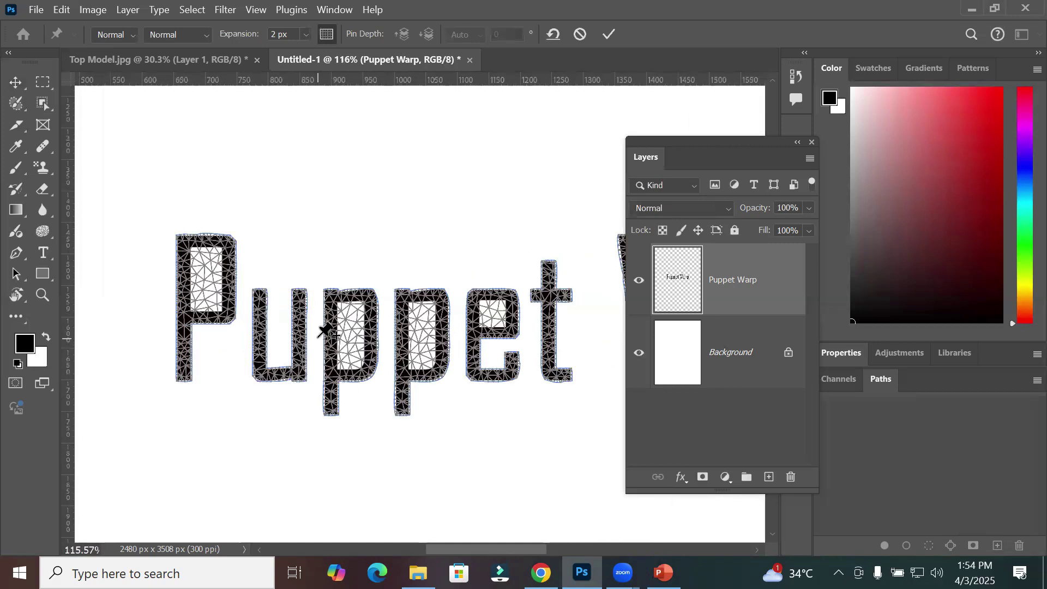
scroll(324, 331, "up", 2)
scroll(315, 323, "up", 1)
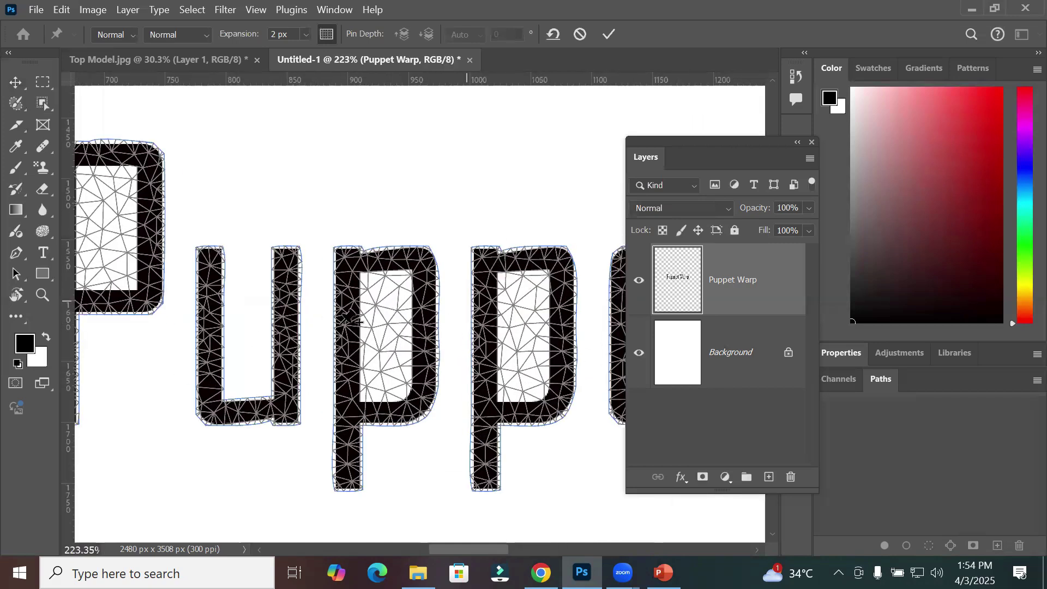
left_click(329, 27)
left_click(328, 27)
left_click(329, 27)
left_click(328, 27)
left_click(328, 28)
left_click(328, 27)
left_click(304, 34)
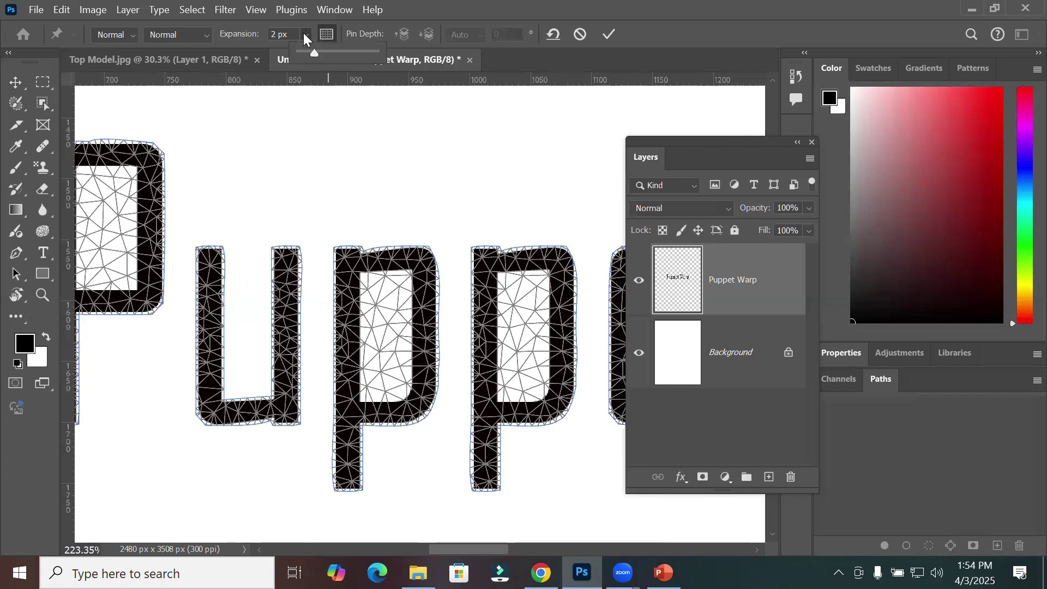
mouse_move(315, 52)
left_mouse_down()
mouse_move(335, 54)
mouse_move(314, 54)
left_mouse_up()
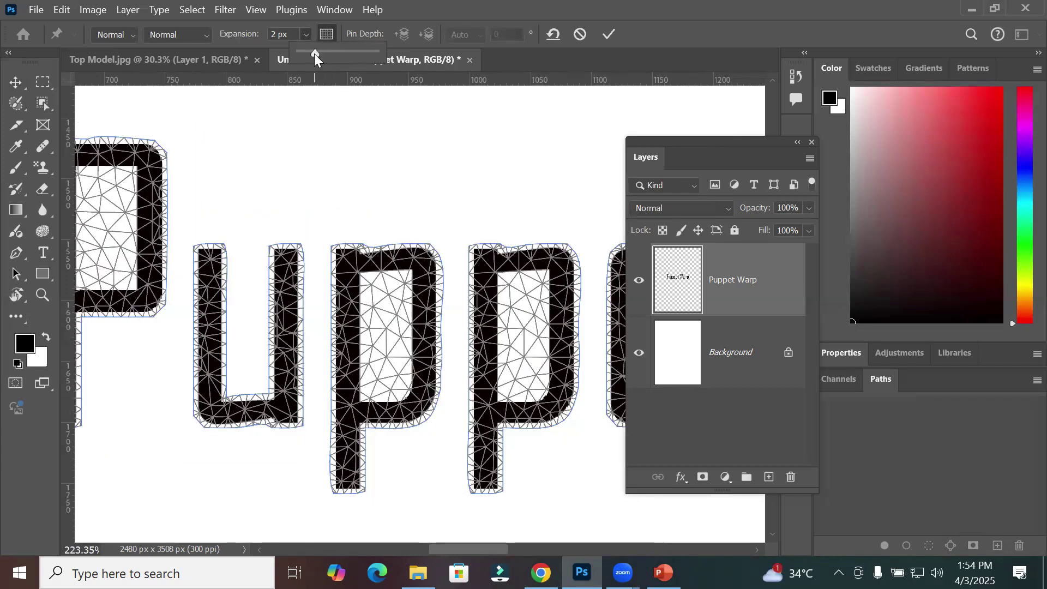
- Place a warp pin at the foot of the letter P and shift the whole letter around with it
scroll(377, 152, "down", 3)
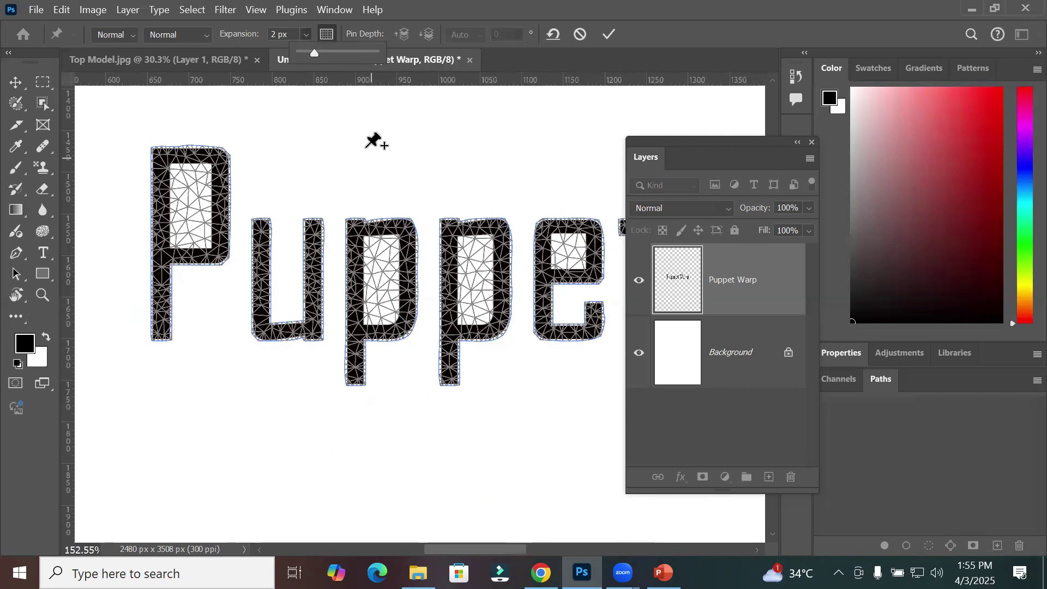
left_click(158, 330)
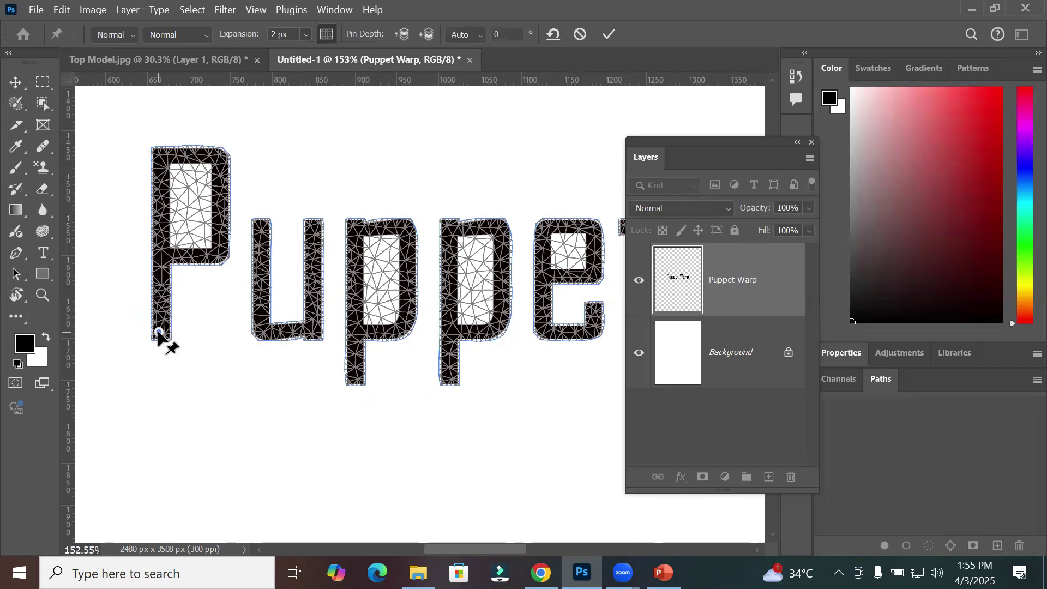
left_click_drag(158, 331, 150, 362)
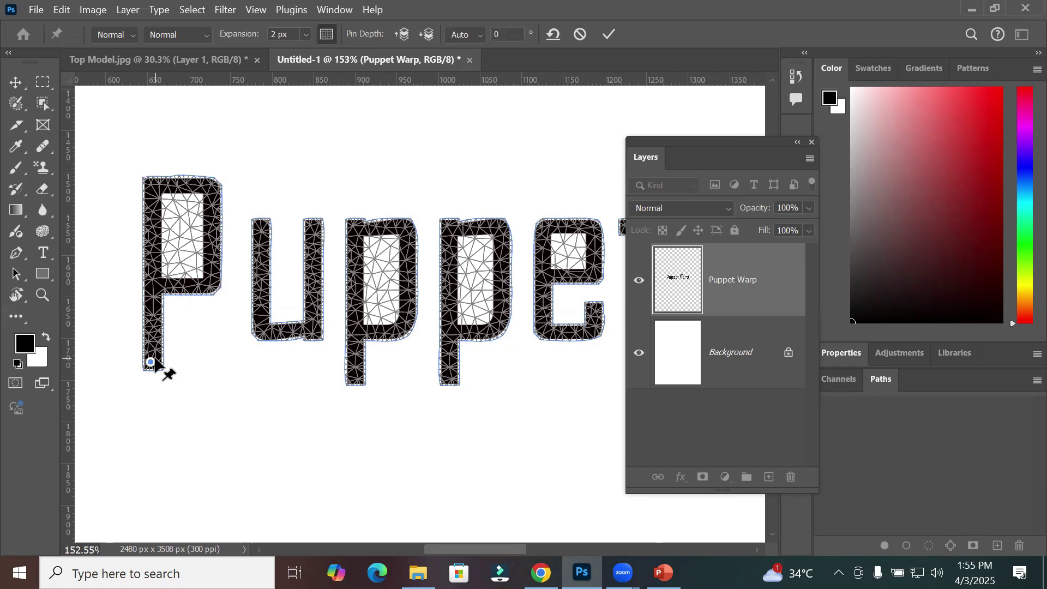
left_click_drag(151, 362, 164, 333)
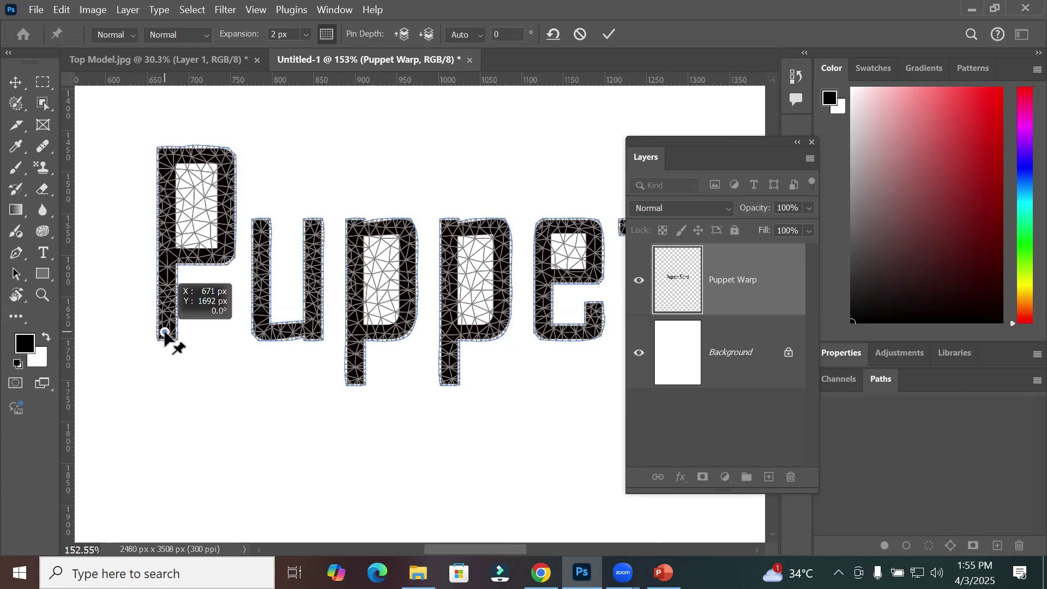
left_click_drag(164, 332, 164, 333)
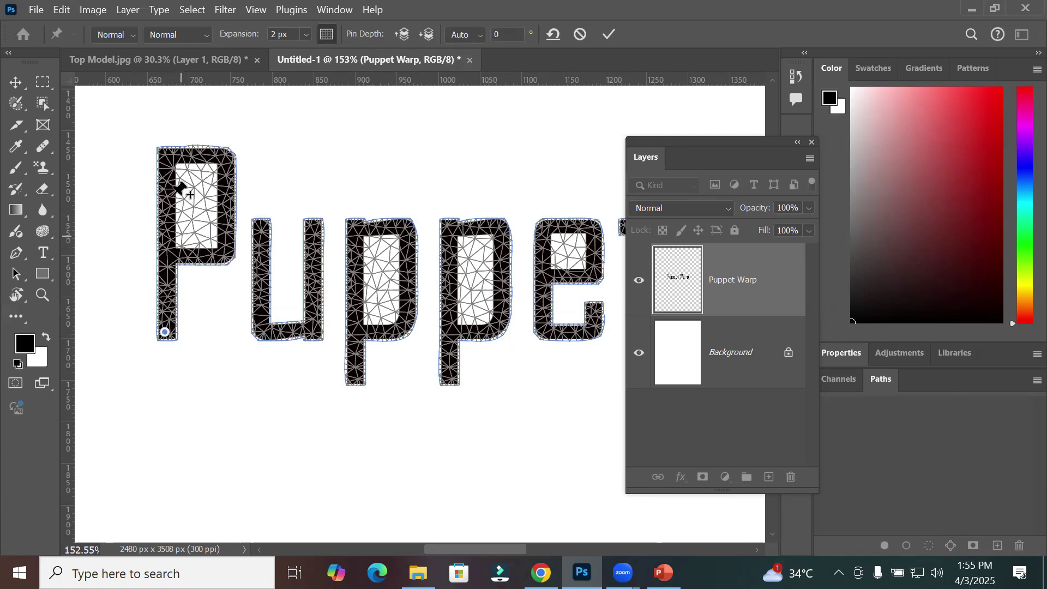
- Pin both top corners of the letter P and stretch its foot downward and outward to form a long slanted stem
left_click(165, 153)
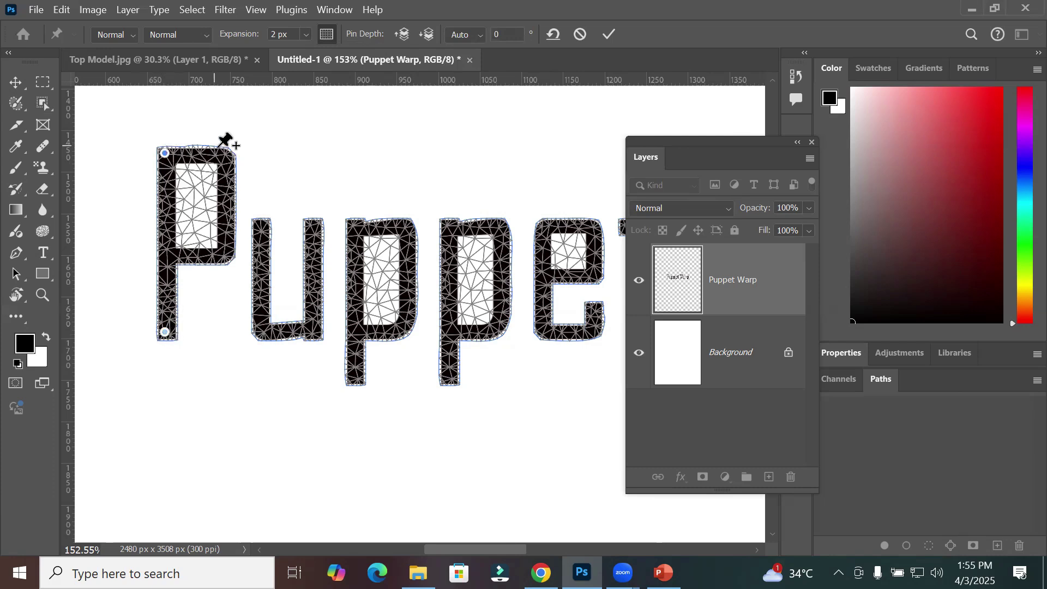
left_click(225, 151)
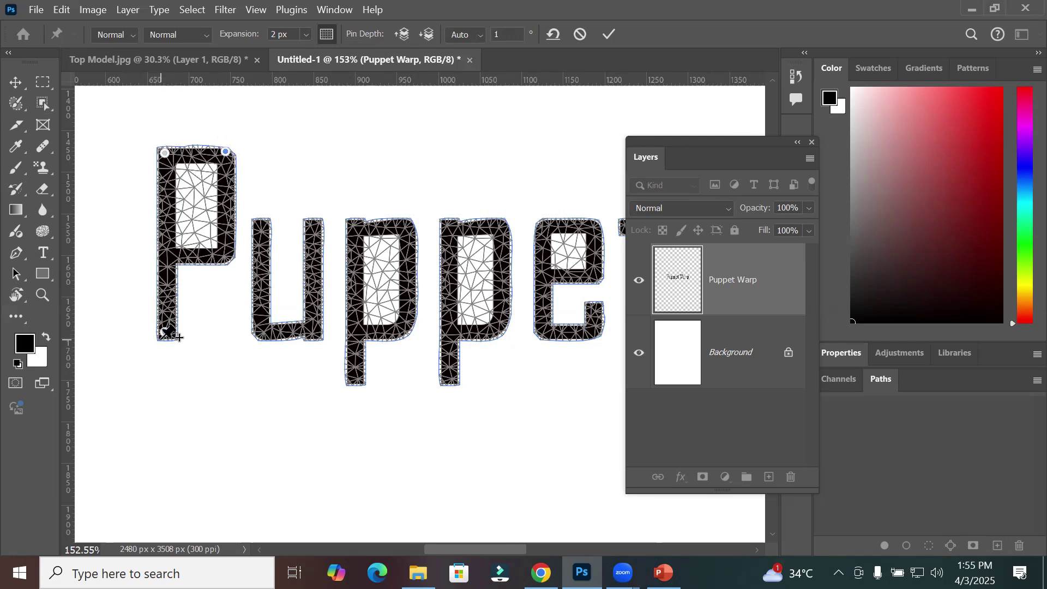
left_click_drag(164, 333, 107, 472)
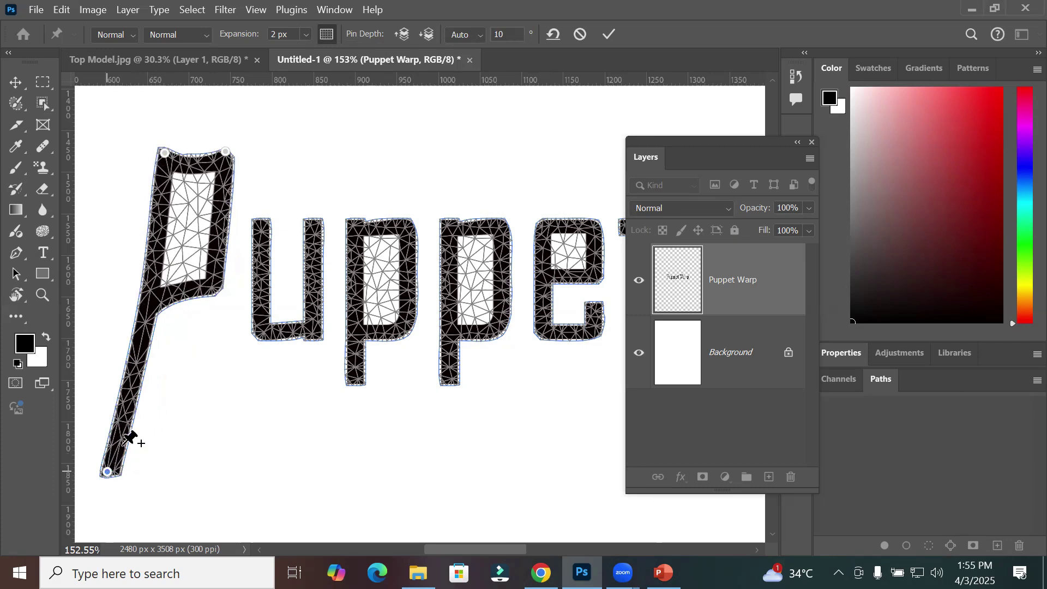
- Pull the lower outer corner of the capital P's bowl downward and outward, and pin the bowl corners and foot of the first lowercase p
left_click_drag(217, 298, 232, 334)
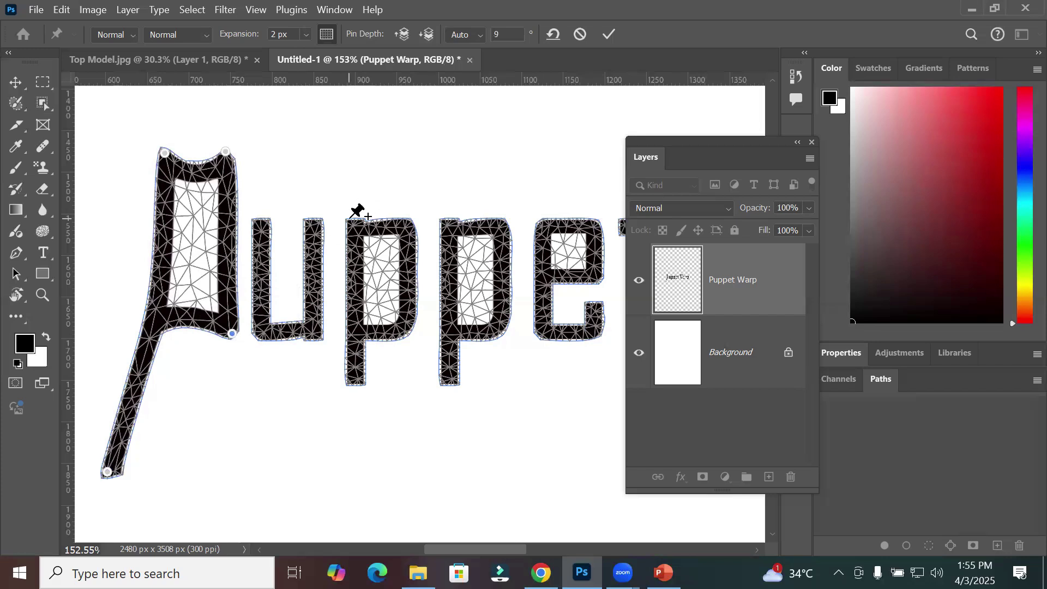
left_click(351, 221)
left_click(406, 220)
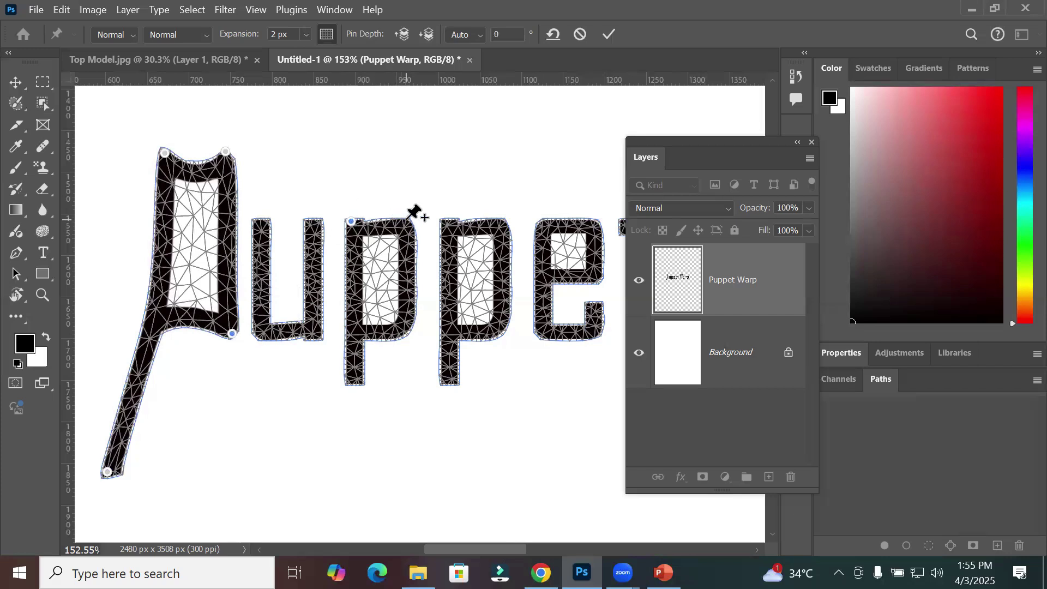
left_click(351, 331)
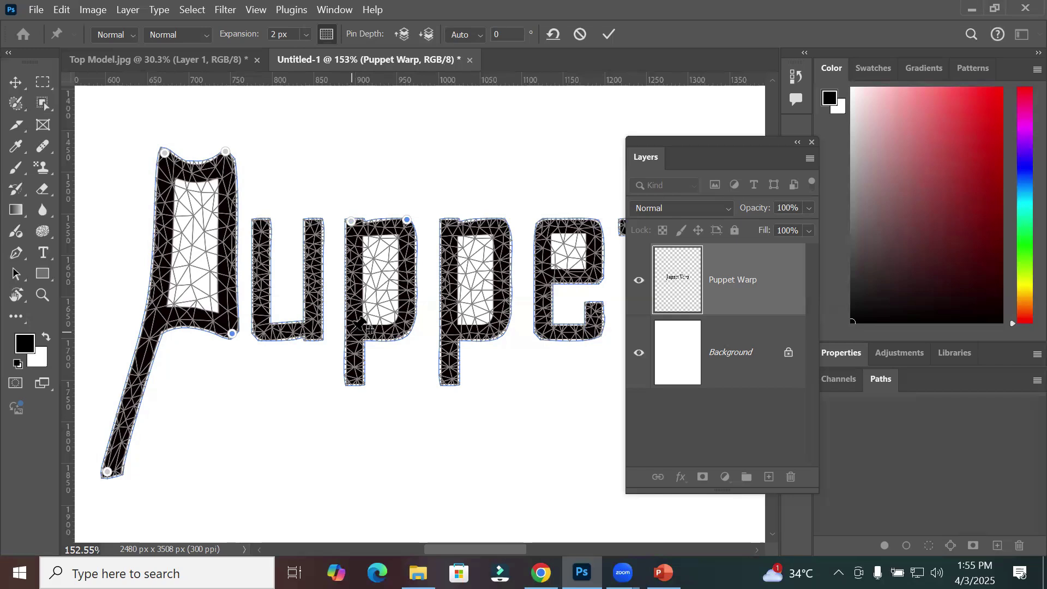
left_click(400, 331)
left_click(356, 378)
- Stretch the first lowercase p's foot down into a slanted stem, spread its two top corners upward and outward, and apply the warp
left_click_drag(356, 380, 300, 460)
left_click(351, 221)
left_click_drag(350, 221, 330, 163)
left_click_drag(408, 221, 431, 149)
left_click(609, 34)
scroll(470, 204, "down", 5)
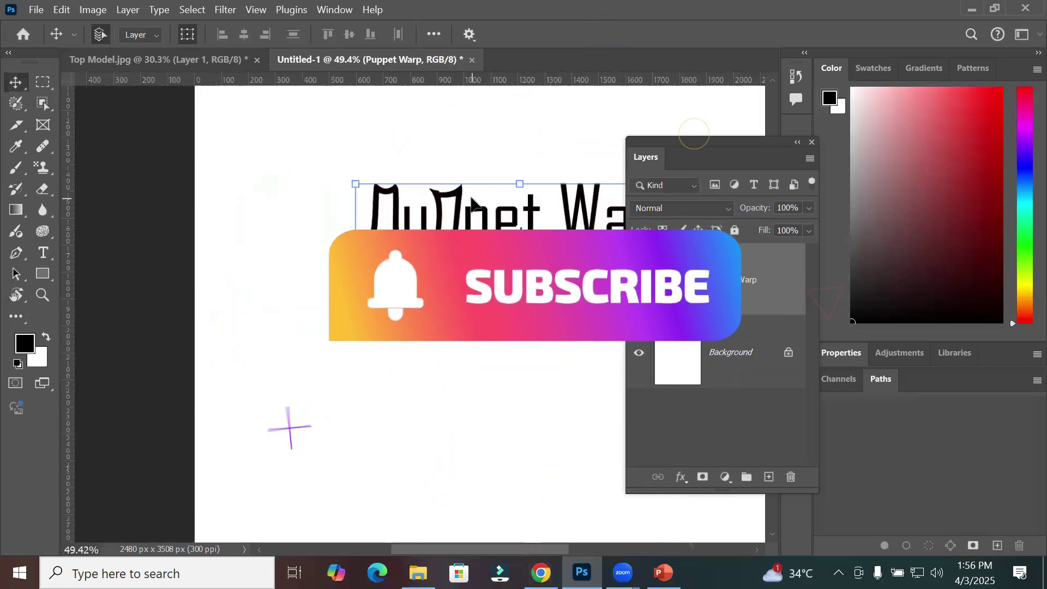
scroll(470, 205, "down", 2)
left_click_drag(431, 202, 391, 262)
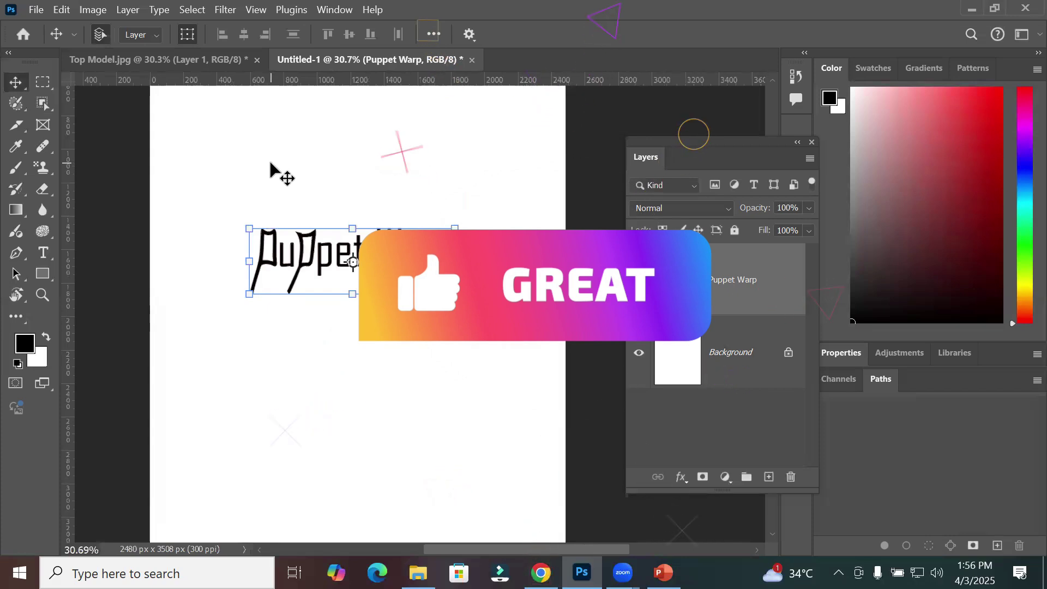
left_click(89, 10)
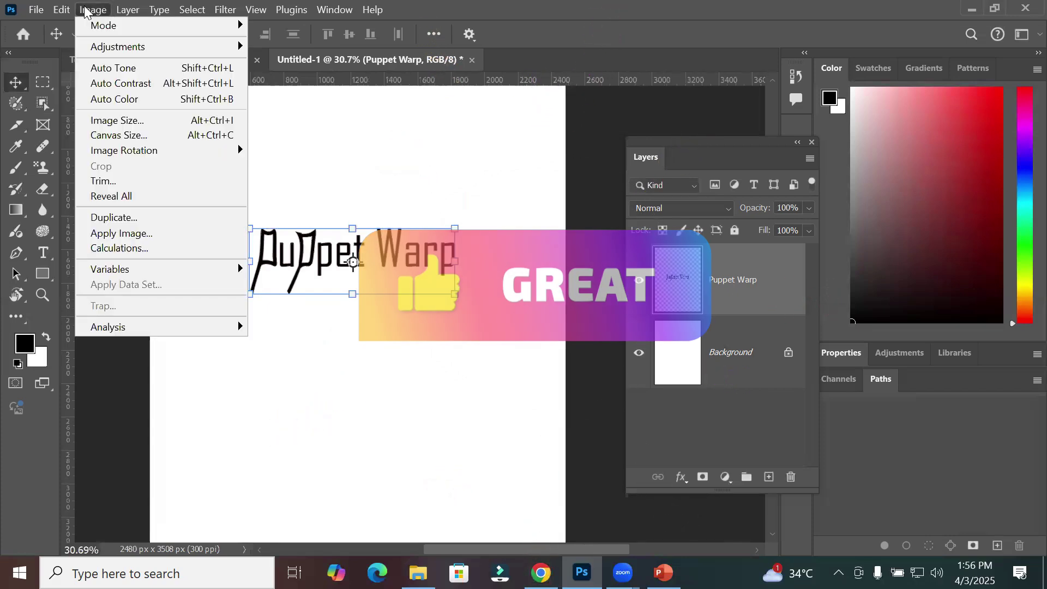
mouse_move(63, 10)
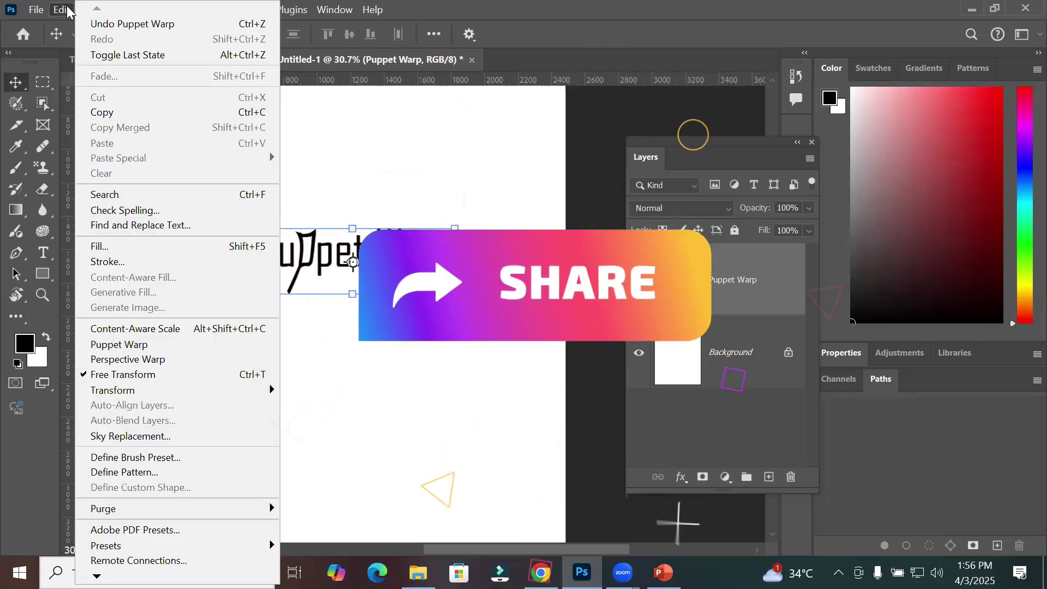